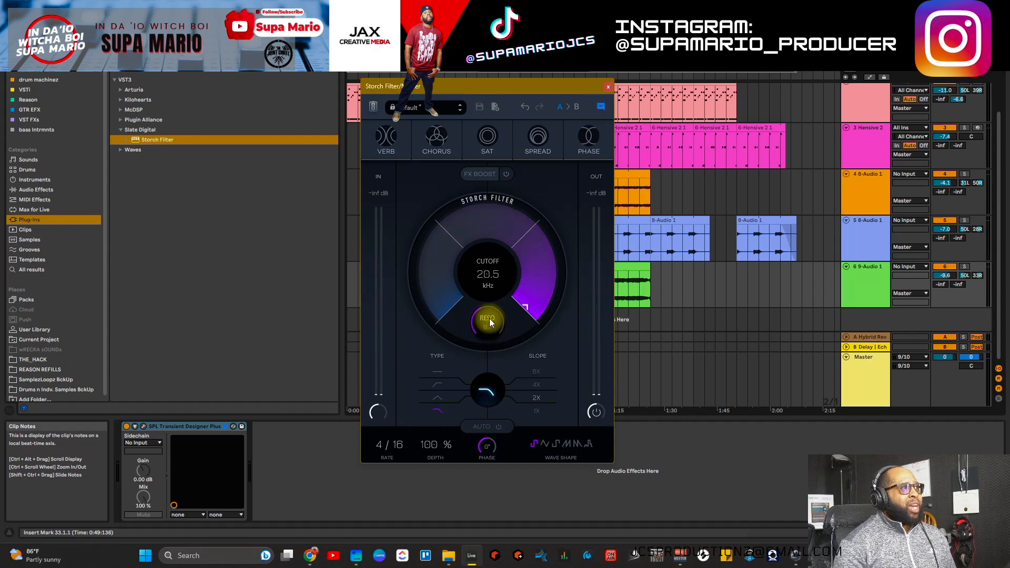
# Step: Sweep the Storch resonance up to about 7.7, settle it at 0.9, and switch the type to Nopass
pyautogui.moveTo(484, 326); pyautogui.dragTo(482, 243)
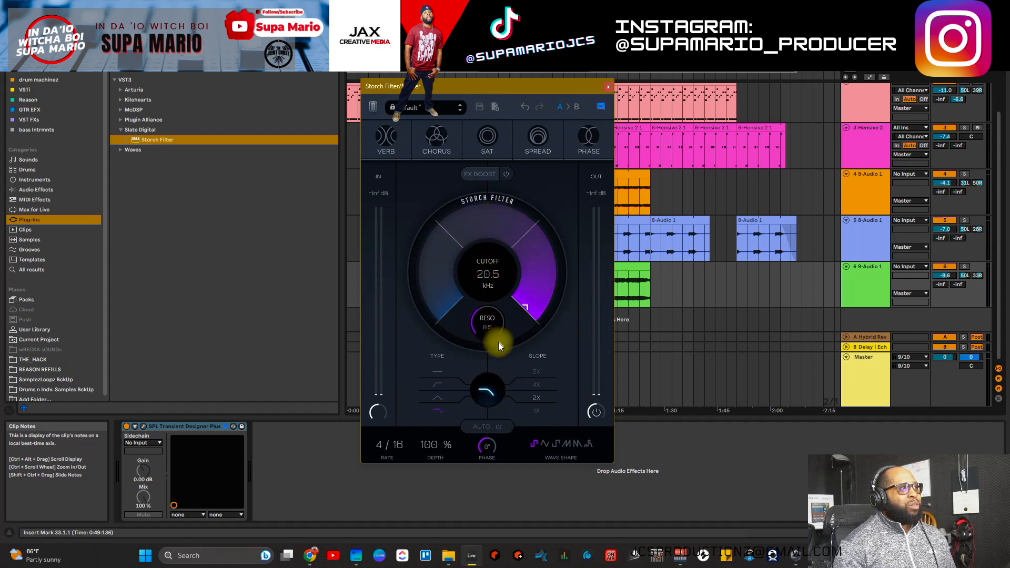
pyautogui.moveTo(498, 344); pyautogui.dragTo(497, 229)
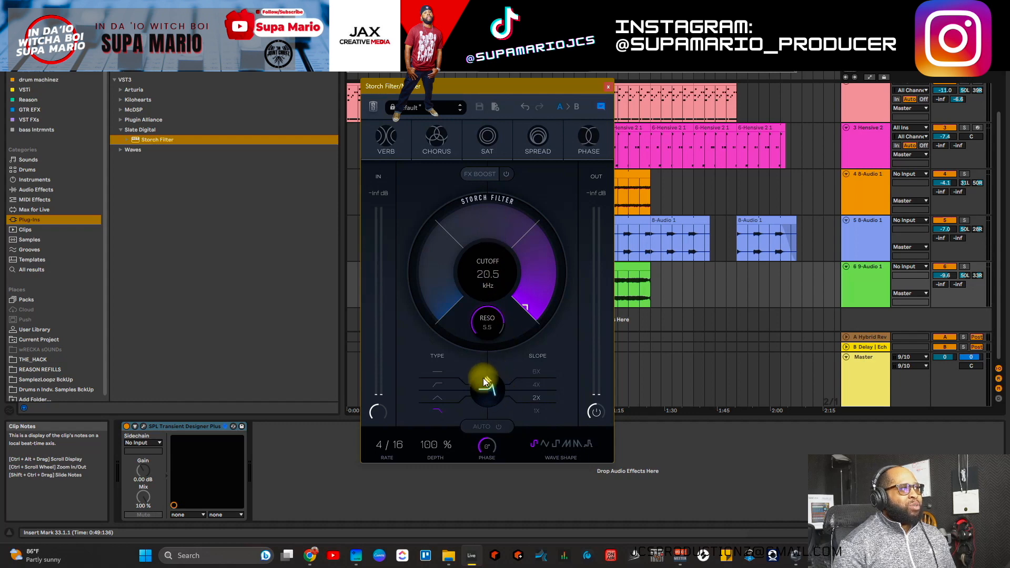
pyautogui.moveTo(496, 321); pyautogui.dragTo(484, 339)
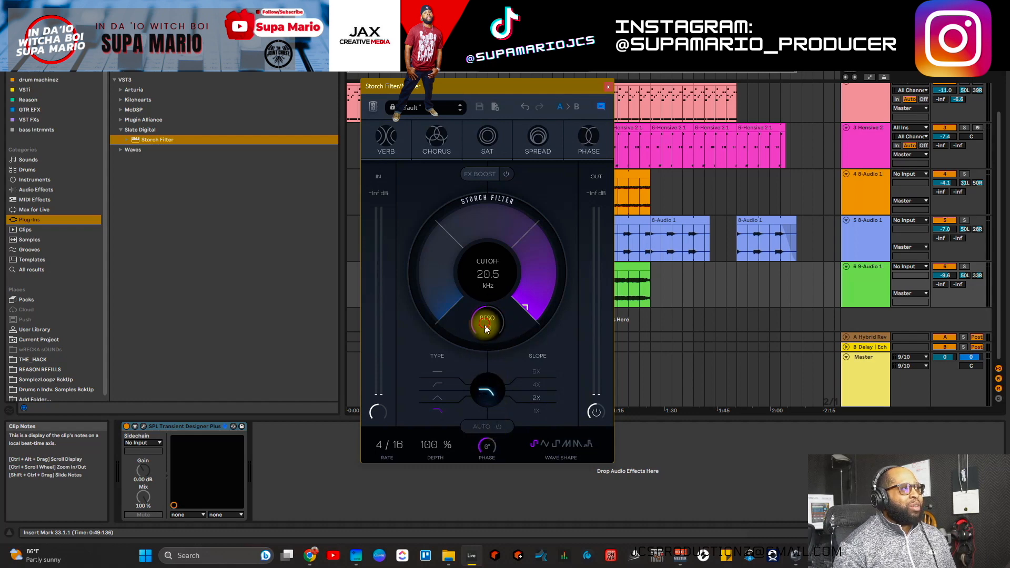
pyautogui.moveTo(487, 323); pyautogui.dragTo(490, 399)
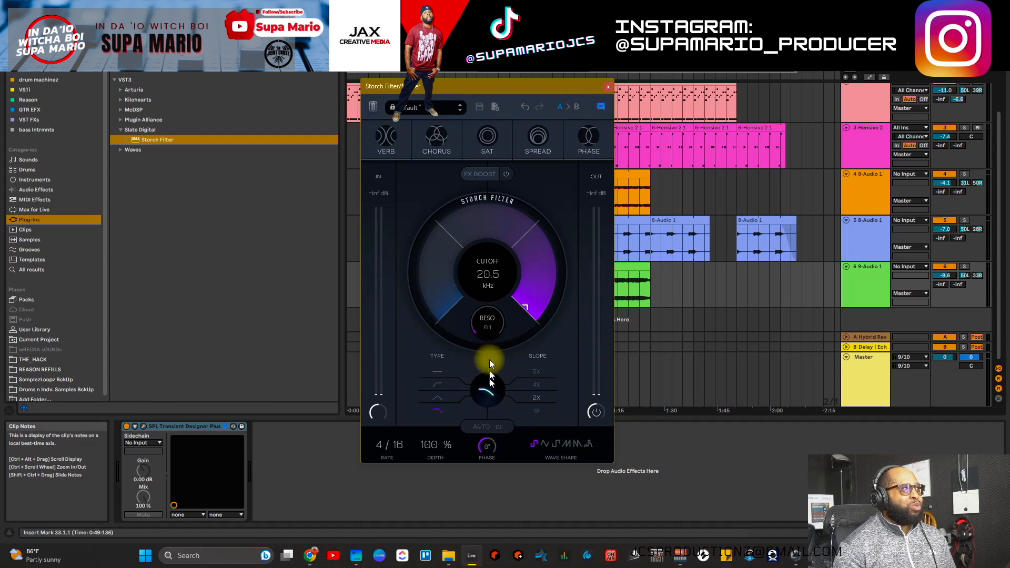
pyautogui.moveTo(490, 344); pyautogui.dragTo(482, 222)
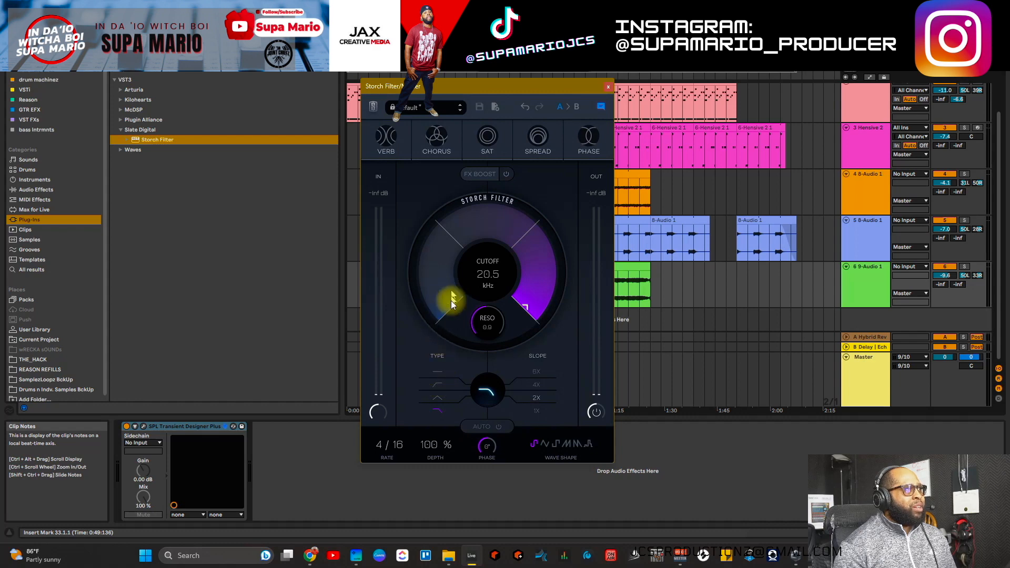
pyautogui.click(441, 374)
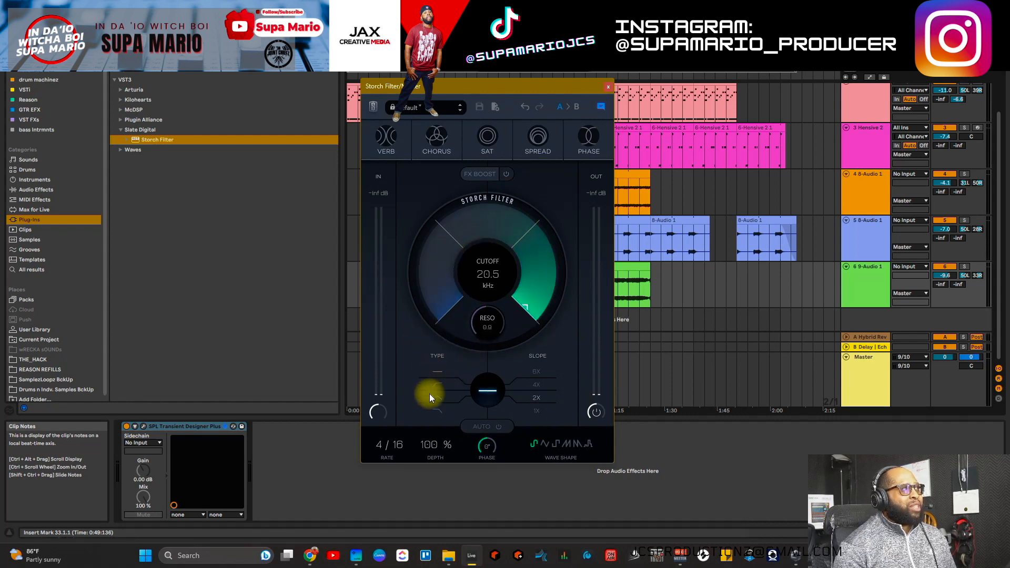
# Step: Try the band-pass filter type, then return the Storch Filter to low-pass
pyautogui.click(436, 384)
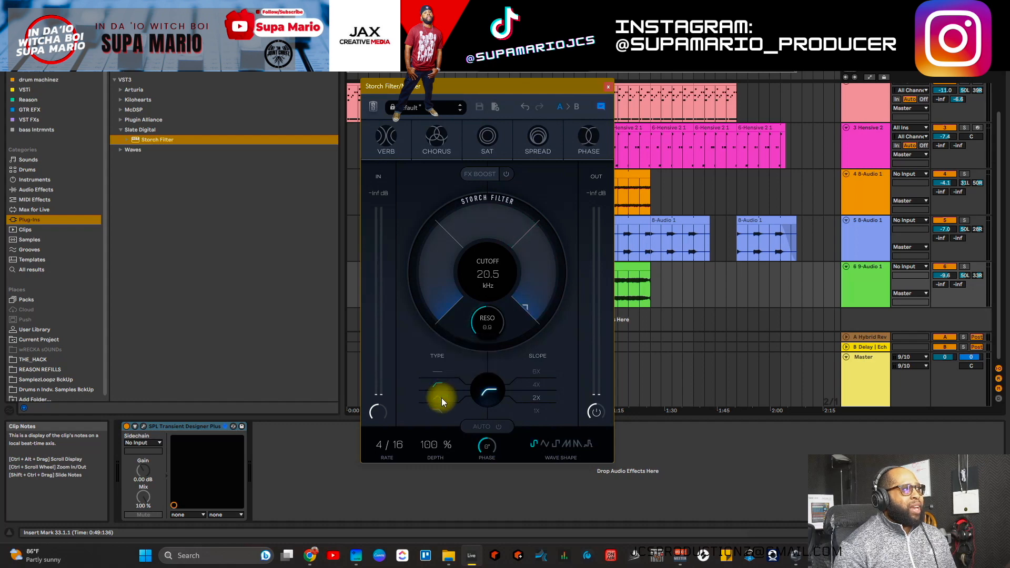
pyautogui.click(441, 398)
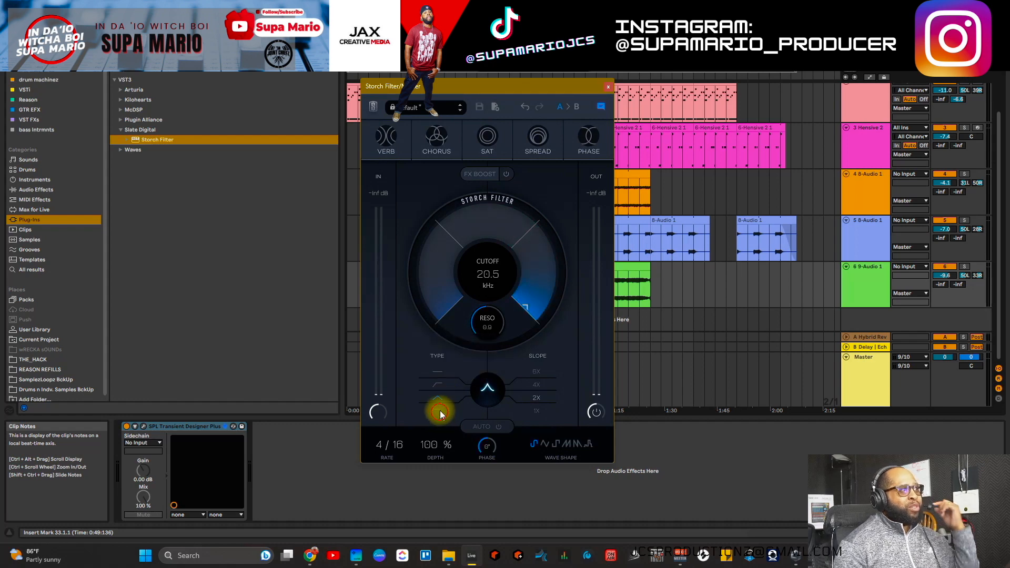
pyautogui.click(440, 412)
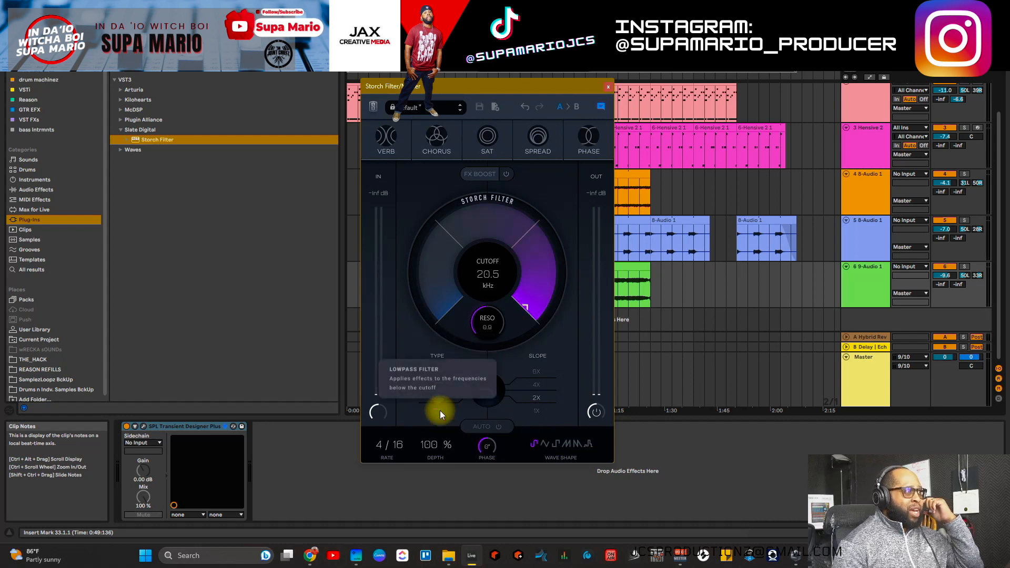
# Step: Step the slope through 6X and 4X to 1X and lower the cutoff to 2.63 kHz
pyautogui.click(542, 370)
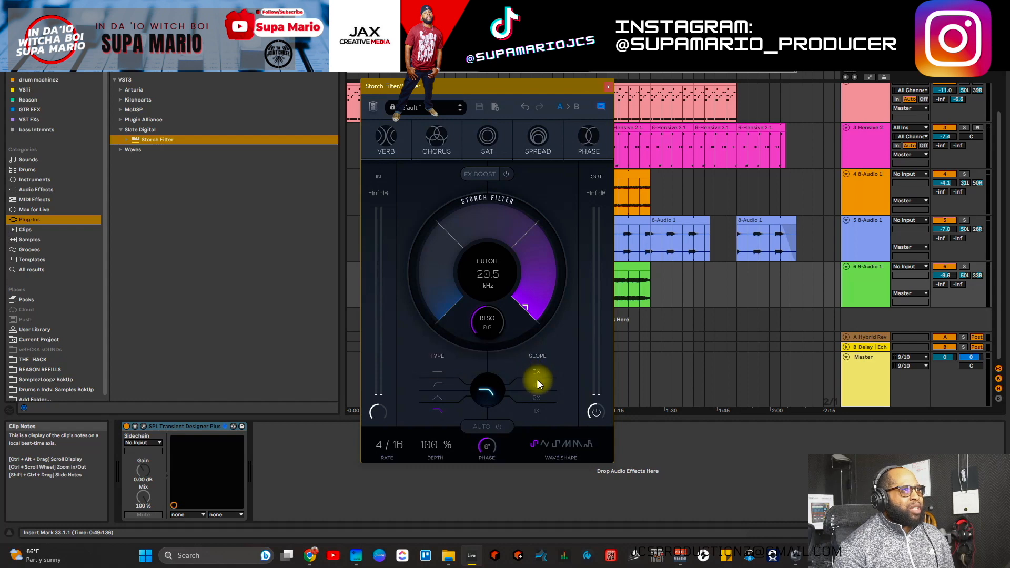
pyautogui.click(537, 387)
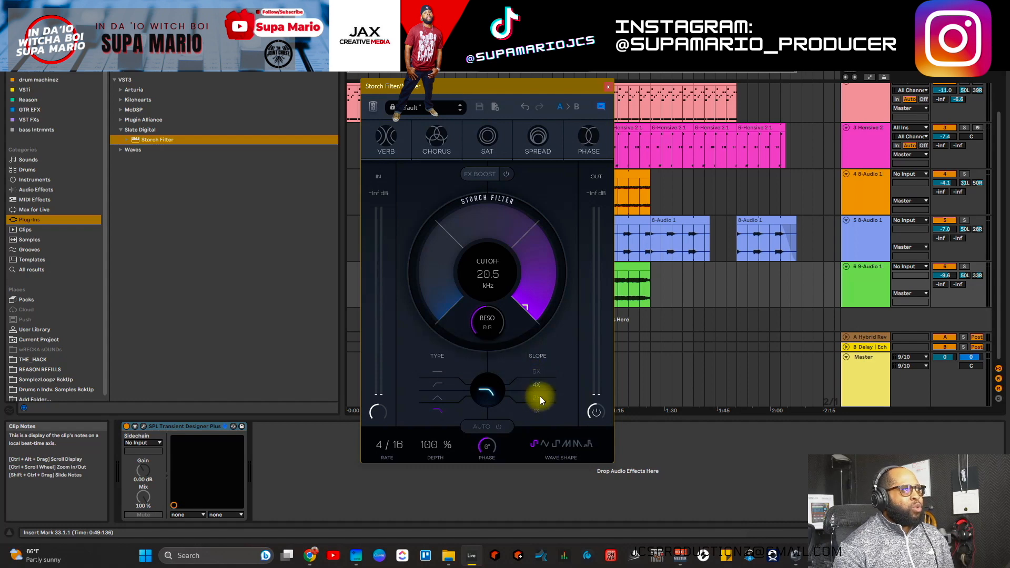
pyautogui.click(537, 410)
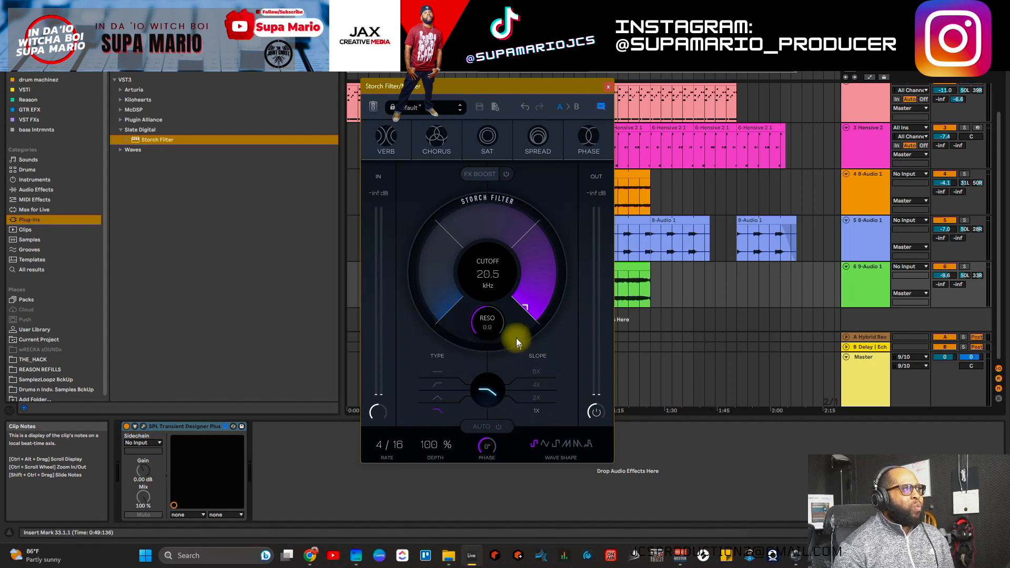
pyautogui.moveTo(509, 234); pyautogui.dragTo(520, 326)
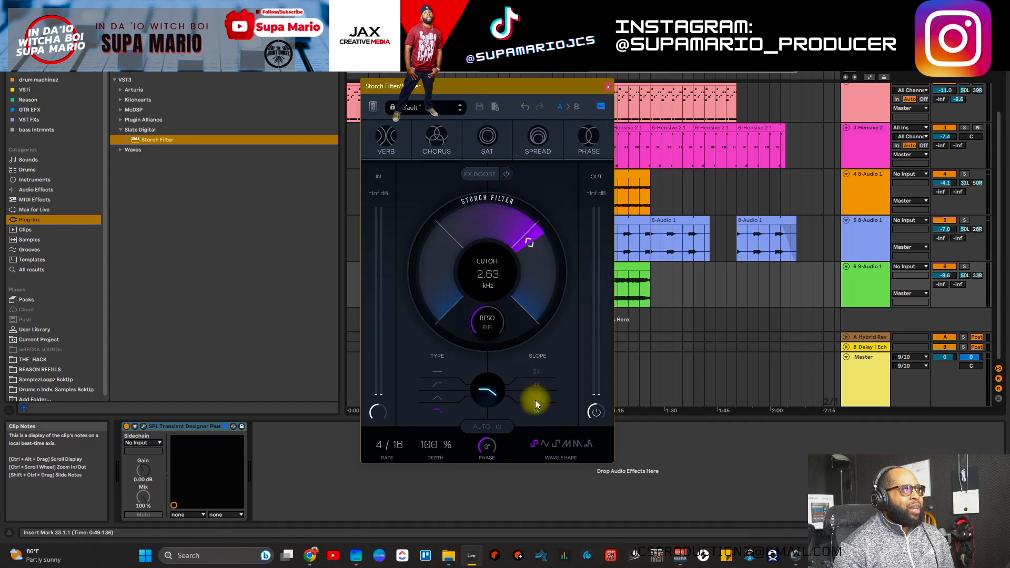
# Step: Audition the low-pass at 2.63 kHz while stepping the slope through 2X, 4X and 6X
pyautogui.click(526, 399)
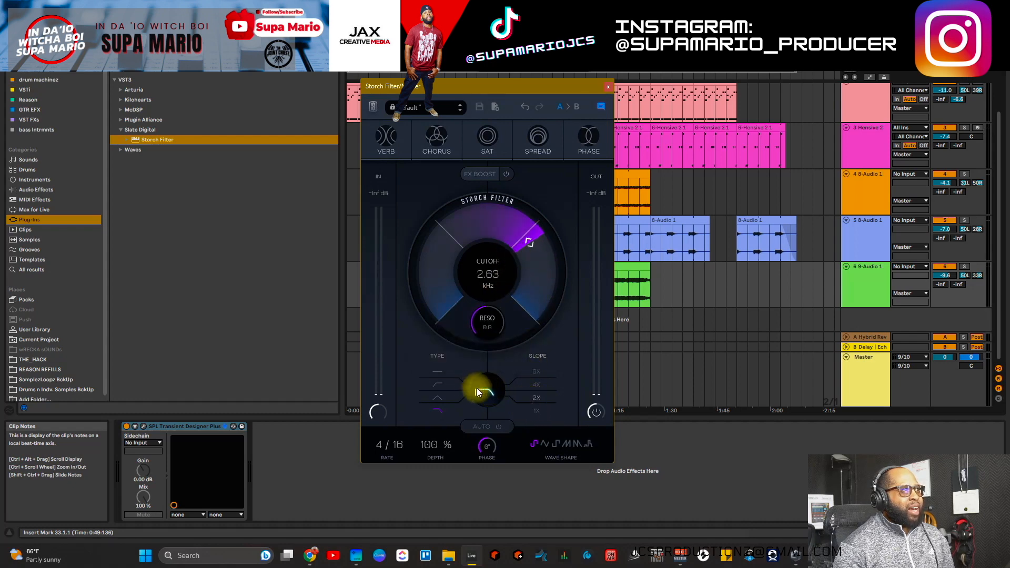
pyautogui.click(537, 386)
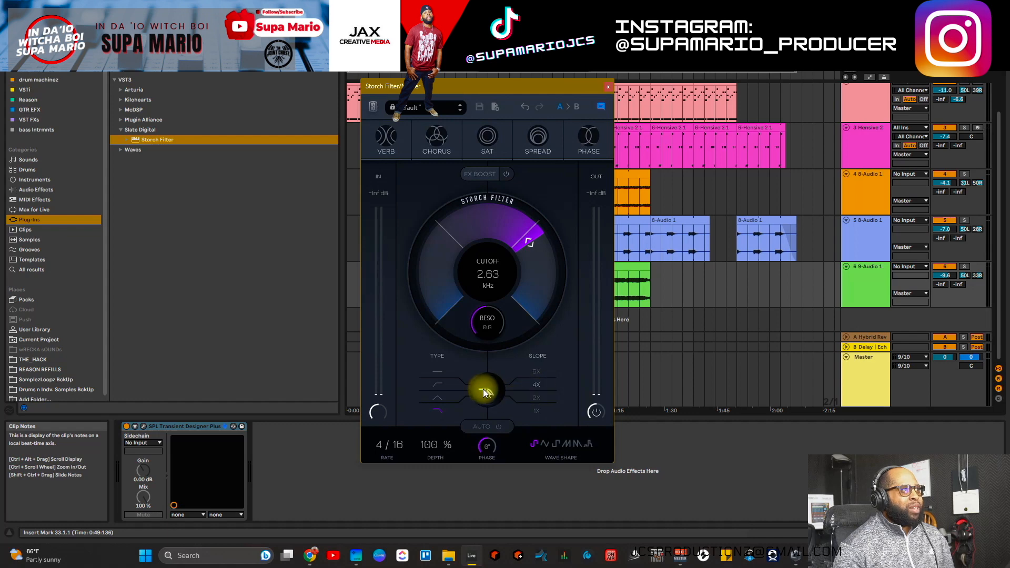
pyautogui.click(537, 372)
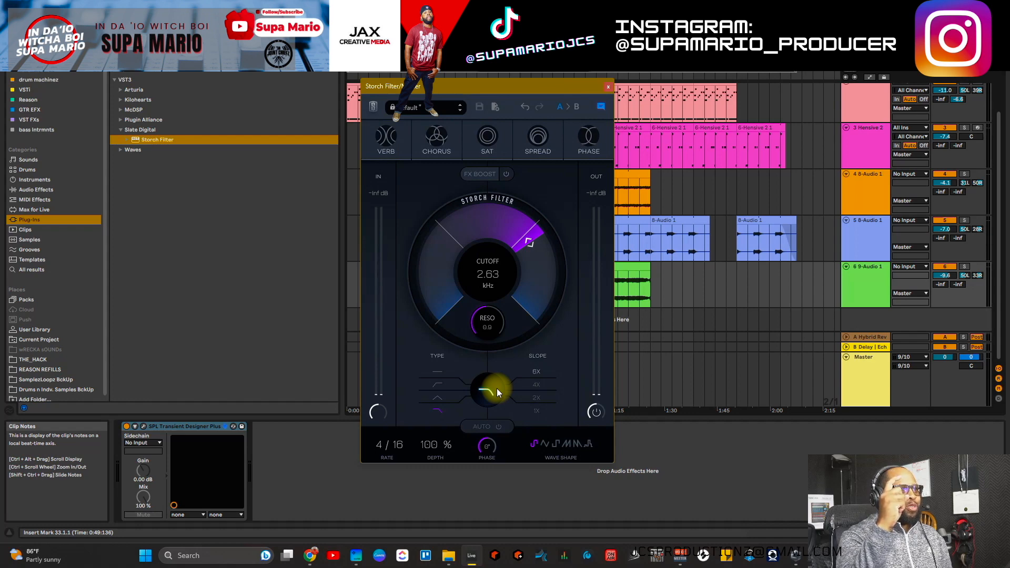
pyautogui.click(534, 408)
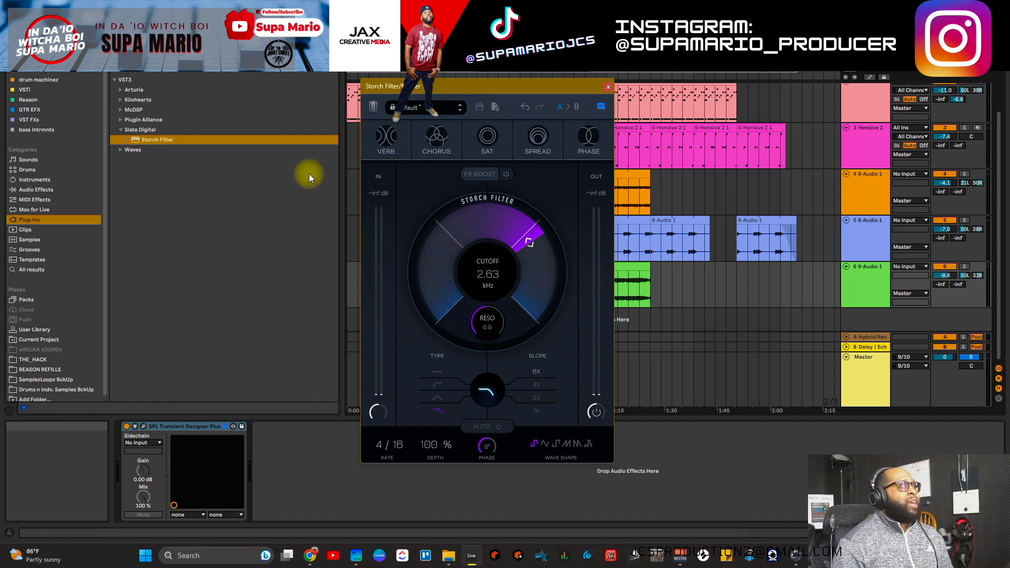
# Step: Add Auto Filter from Audio Effects > EQ & Filters after SPL Transient Designer Plus on Master
pyautogui.moveTo(421, 88); pyautogui.dragTo(463, 84)
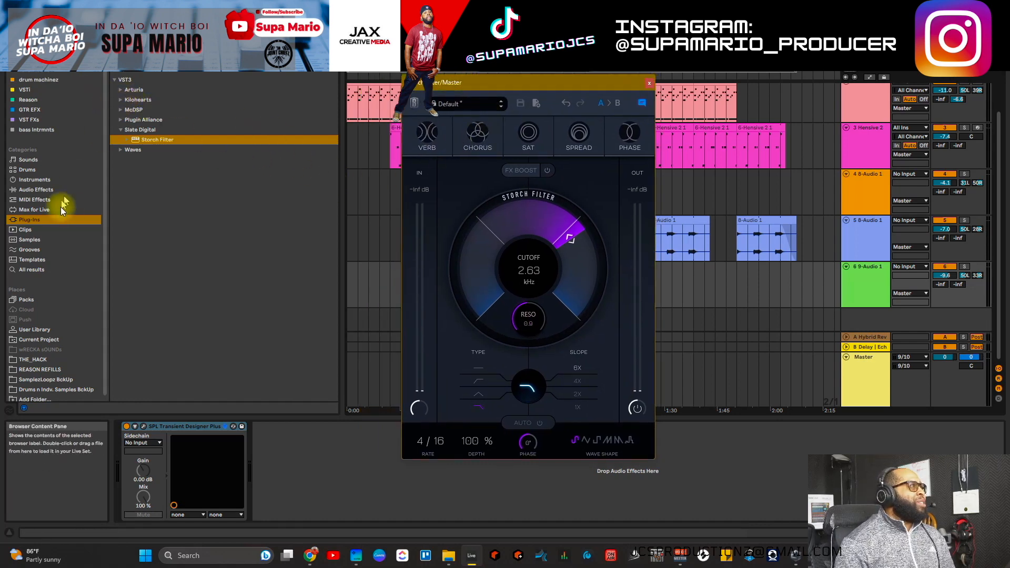
pyautogui.click(37, 189)
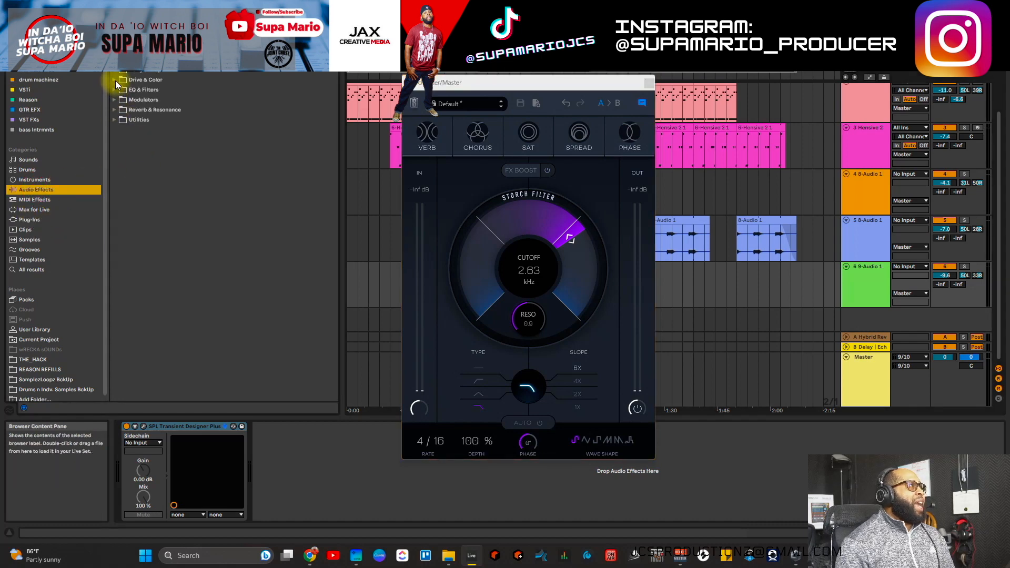
pyautogui.click(120, 93)
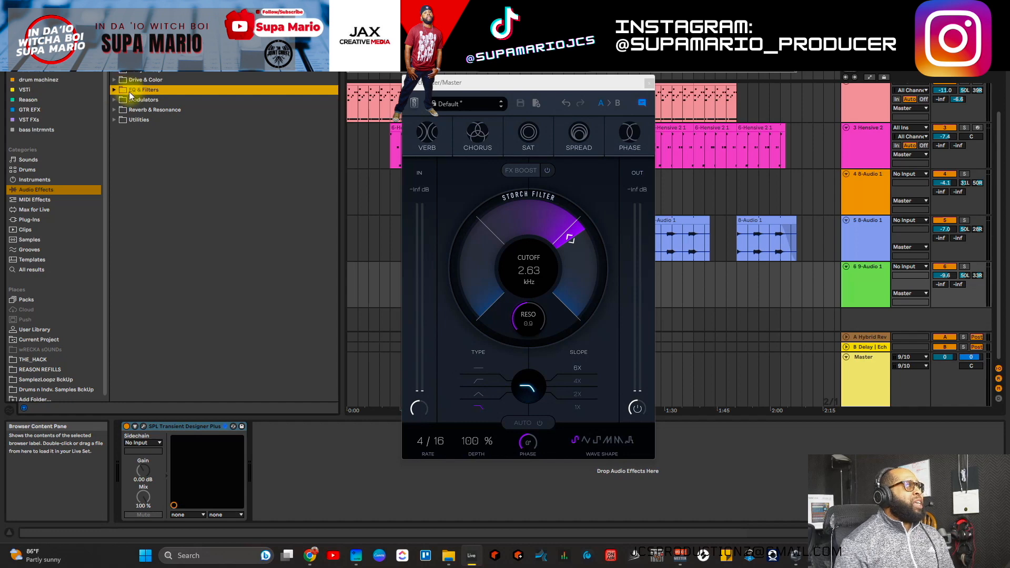
pyautogui.click(115, 89)
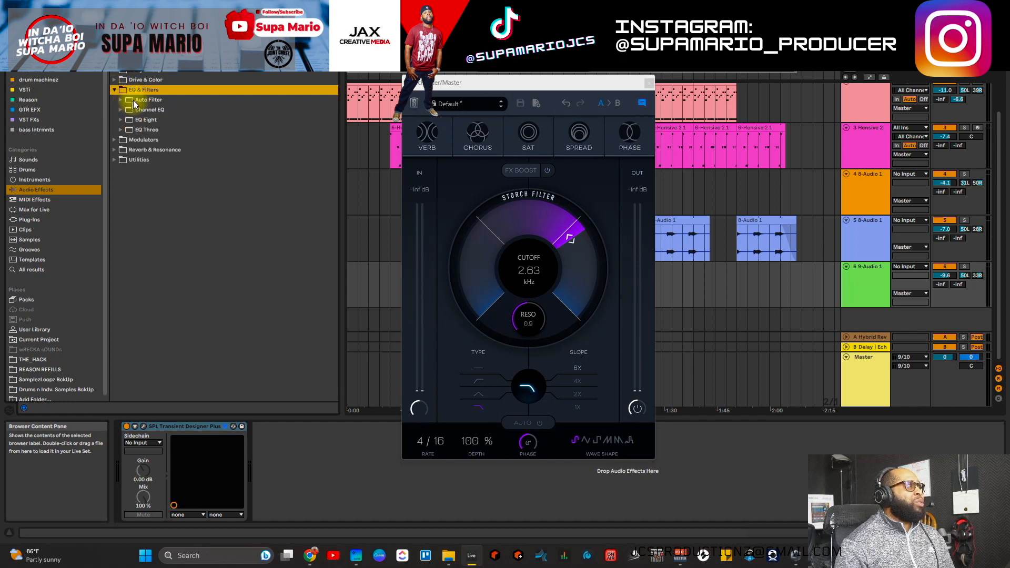
pyautogui.moveTo(134, 100)
pyautogui.mouseDown()
pyautogui.moveTo(330, 489)
pyautogui.moveTo(273, 462)
pyautogui.mouseUp()
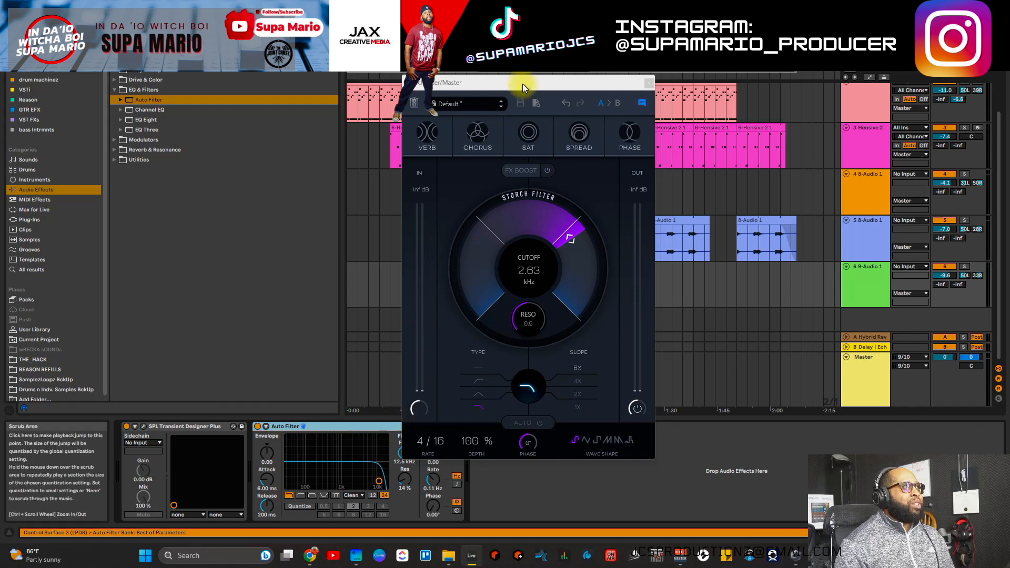
pyautogui.moveTo(522, 83); pyautogui.dragTo(648, 85)
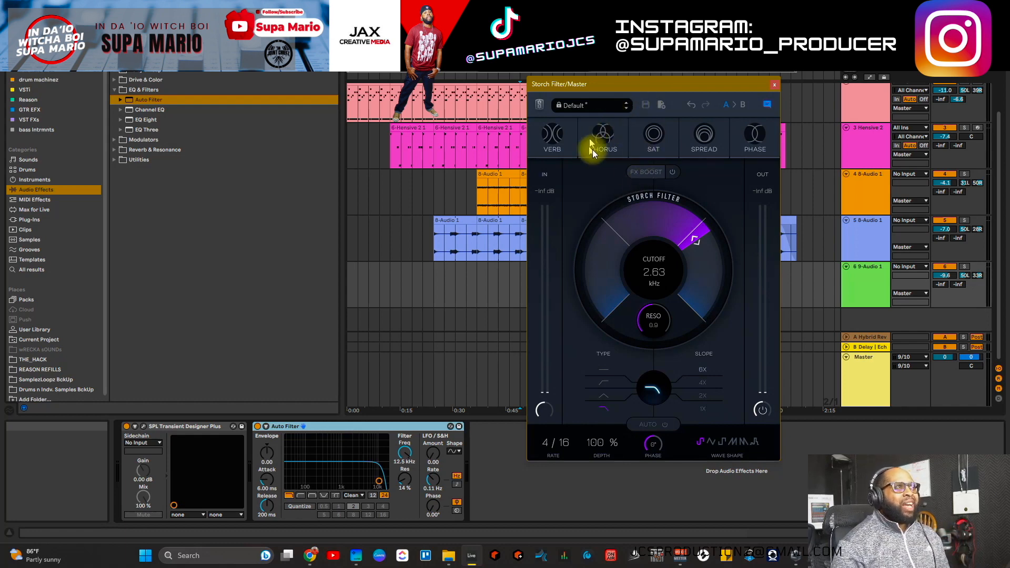
# Step: Reopen the Storch cutoff to 20.5 kHz and try Auto Filter LFO 15.0, 19.9 kHz, Morph type
pyautogui.moveTo(671, 232); pyautogui.dragTo(663, 181)
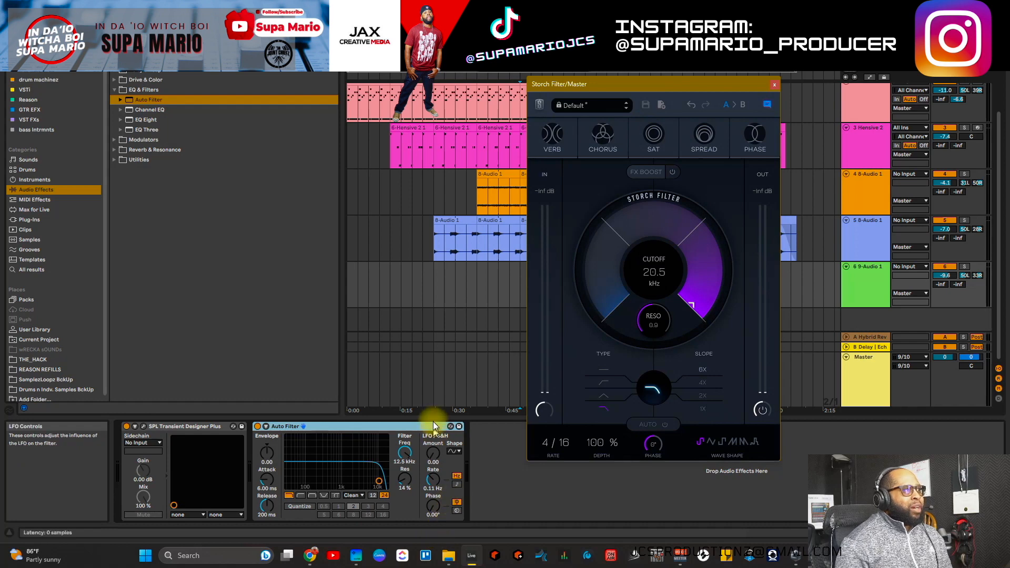
pyautogui.moveTo(433, 457); pyautogui.dragTo(401, 436)
pyautogui.click(433, 453)
pyautogui.click(304, 496)
pyautogui.click(331, 496)
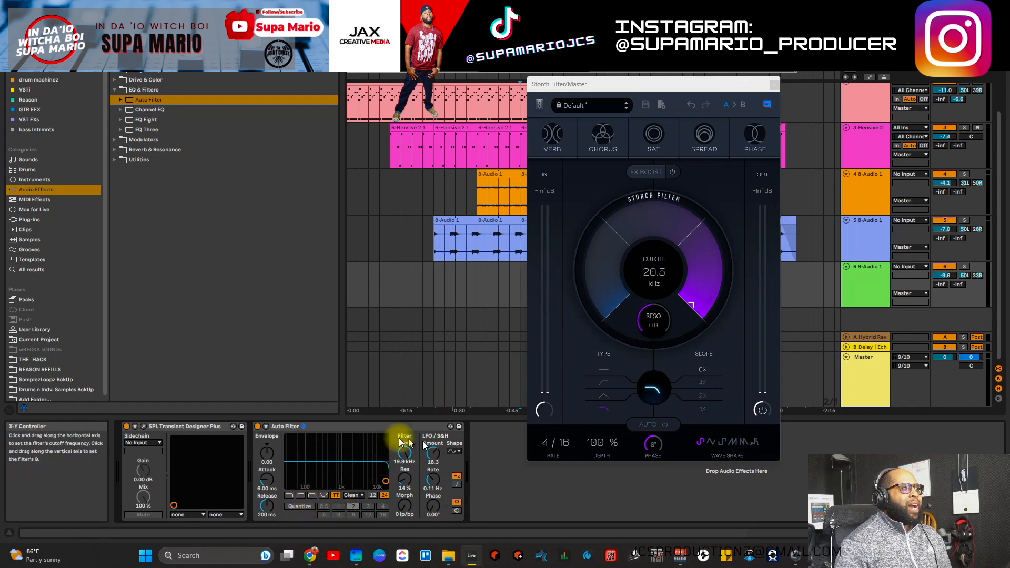
# Step: Cut the Auto Filter out of the Master device chain
pyautogui.click(357, 428)
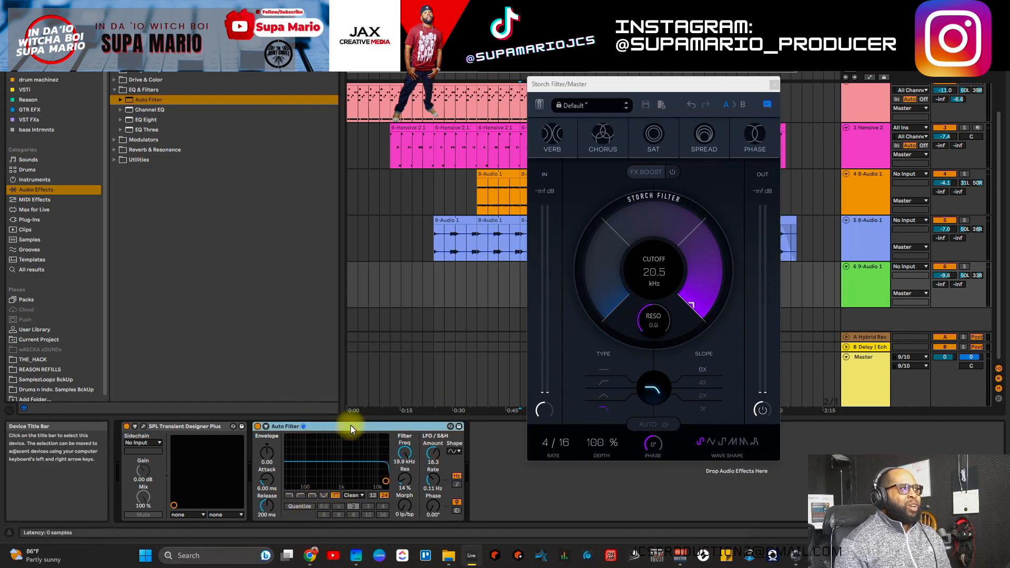
pyautogui.rightClick(353, 425)
pyautogui.click(370, 297)
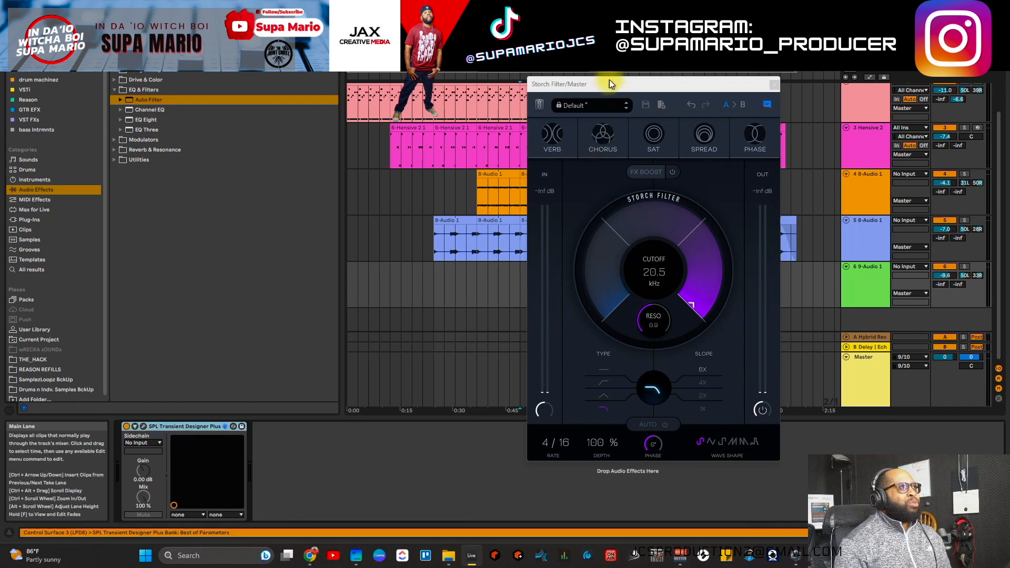
pyautogui.moveTo(609, 79); pyautogui.dragTo(182, 45)
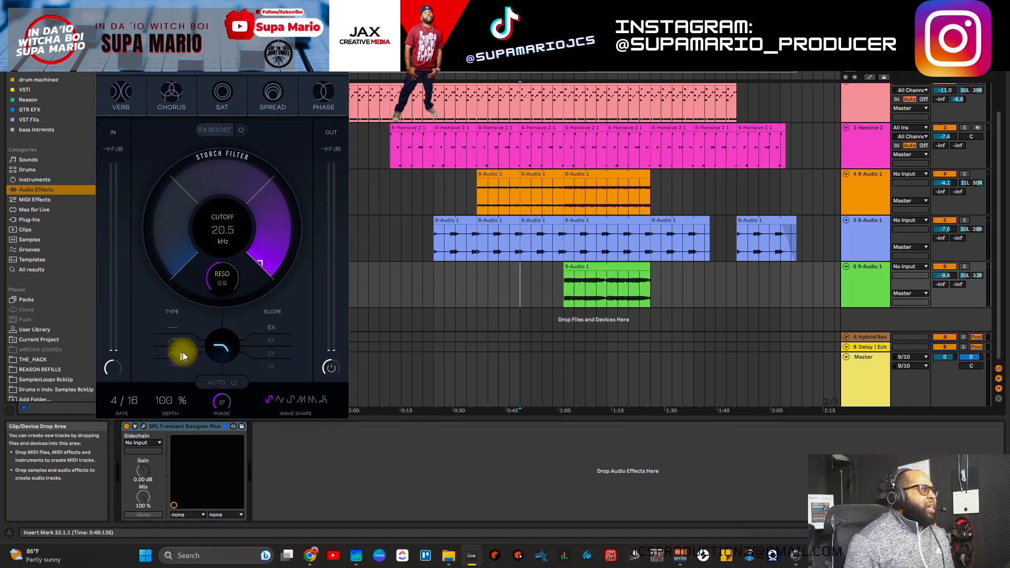
# Step: Audition high-pass, band-pass and flat Storch filter types, then return to low-pass
pyautogui.click(172, 343)
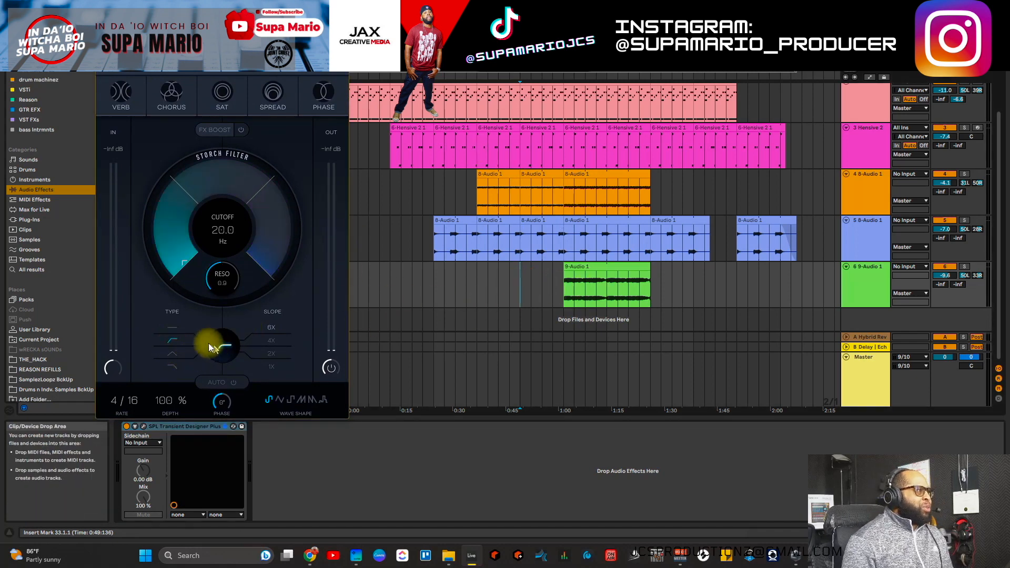
pyautogui.click(173, 352)
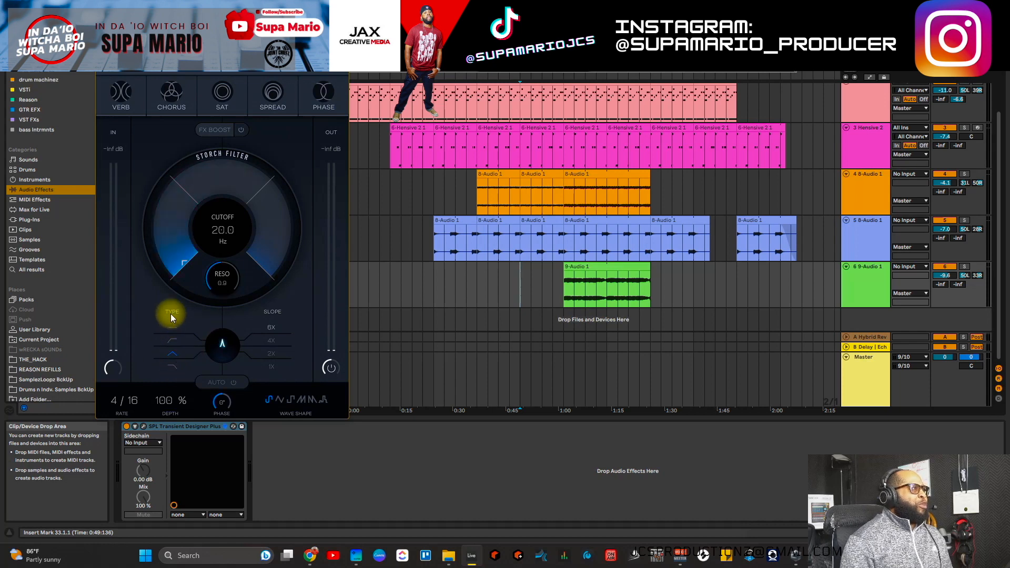
pyautogui.click(175, 330)
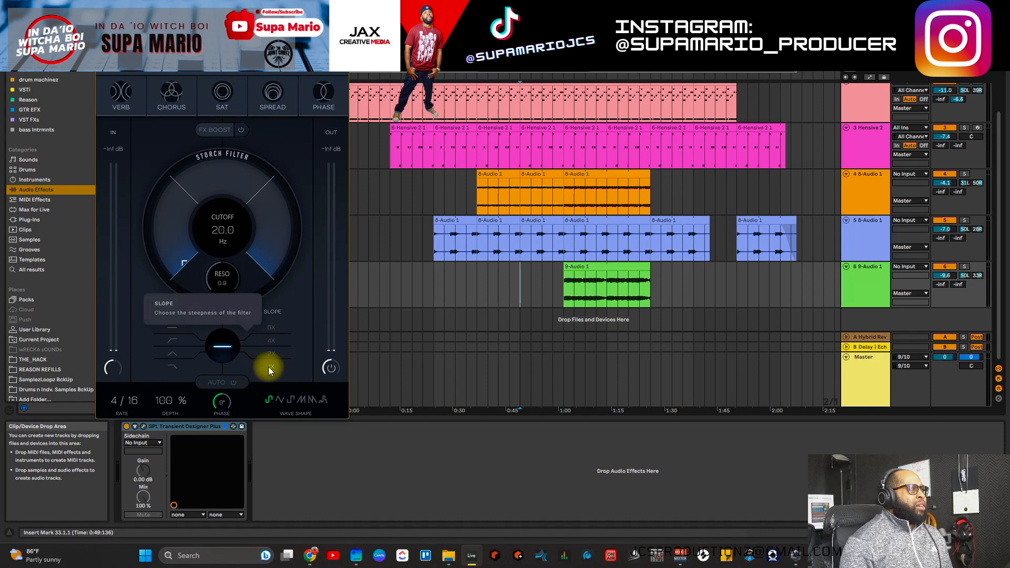
pyautogui.click(173, 343)
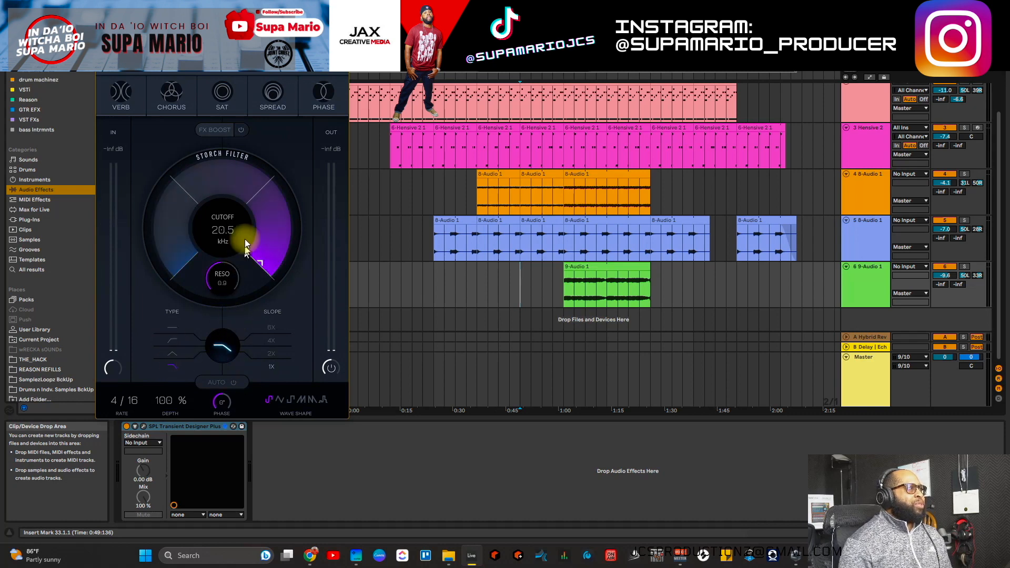
# Step: Start playback from bar 49 on the green clip
pyautogui.moveTo(247, 45); pyautogui.dragTo(272, 55)
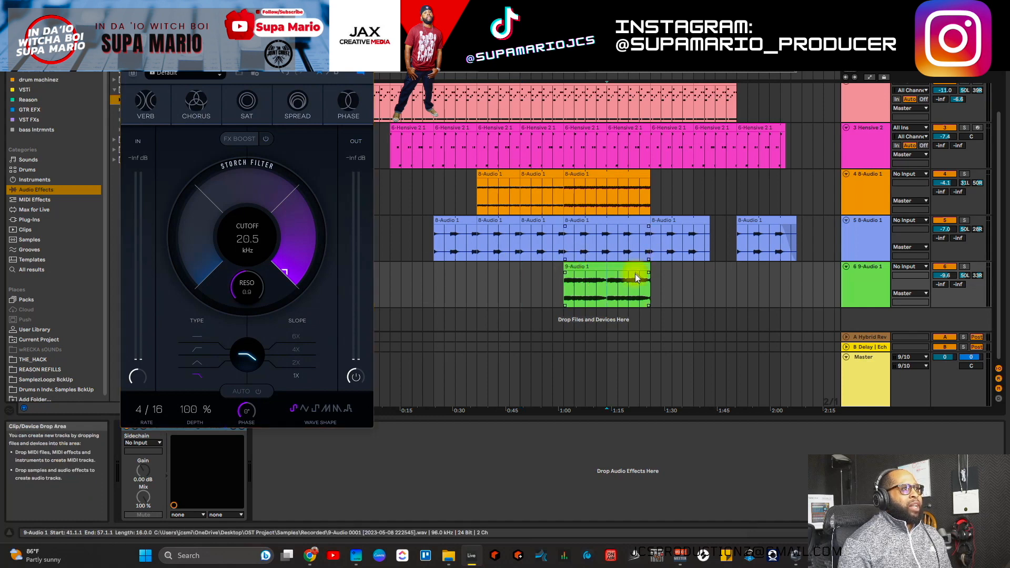
pyautogui.click(607, 294)
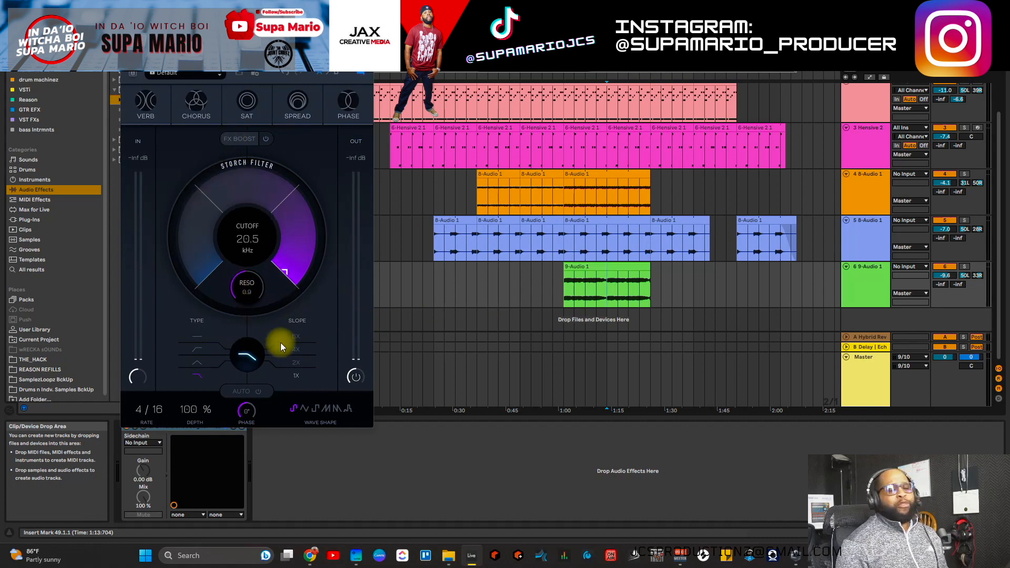
pyautogui.press('space')
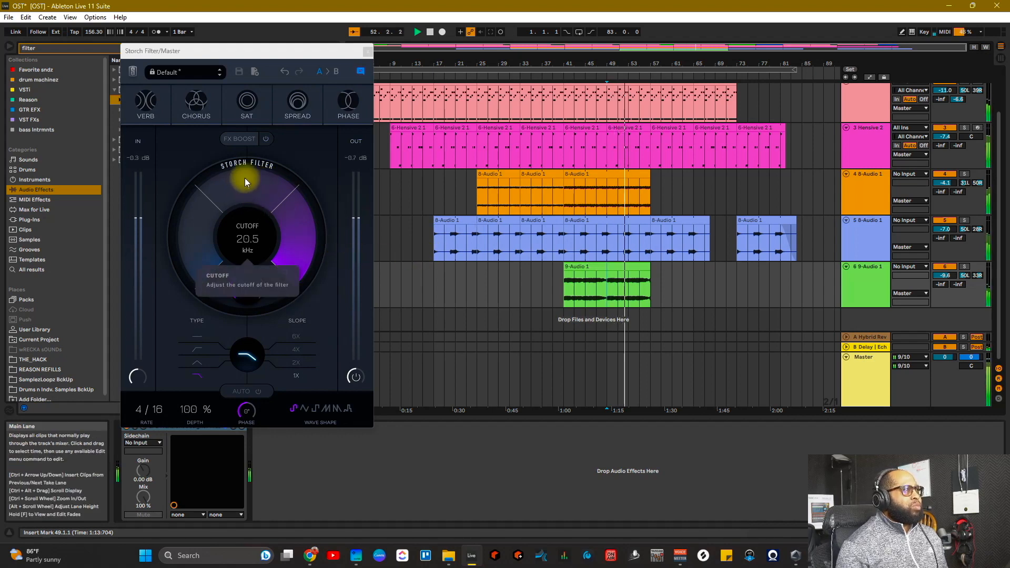
# Step: Sweep the Storch cutoff down to about 4 kHz while playing from bar 53
pyautogui.moveTo(248, 175); pyautogui.dragTo(244, 27)
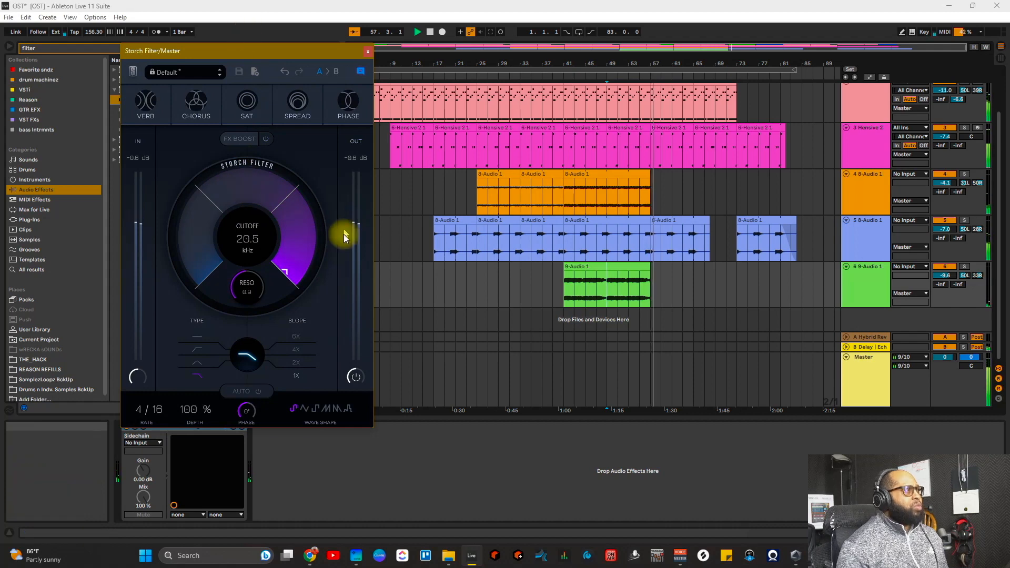
pyautogui.press('space')
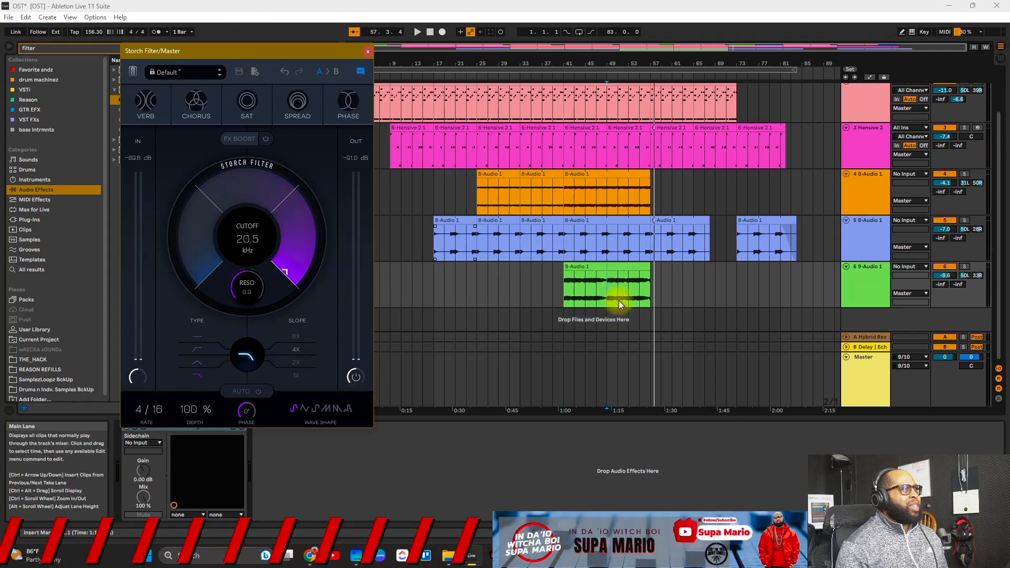
pyautogui.click(634, 293)
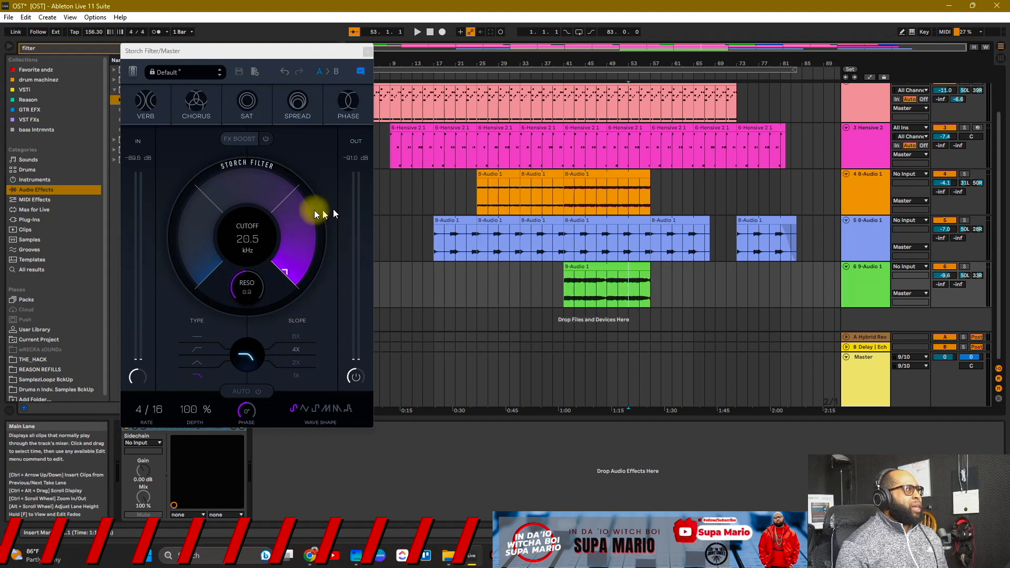
pyautogui.press('space')
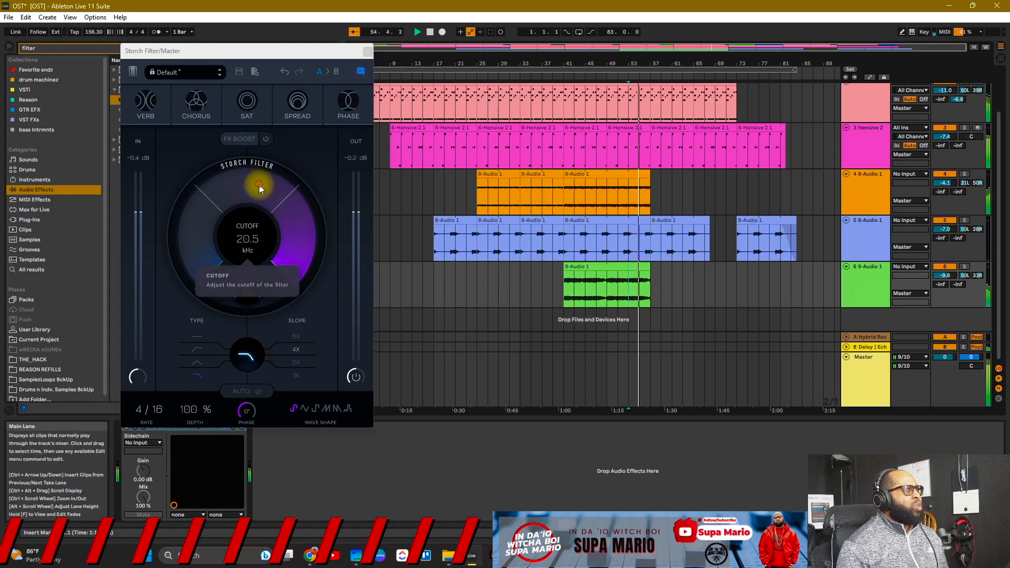
pyautogui.moveTo(260, 184); pyautogui.dragTo(387, 168)
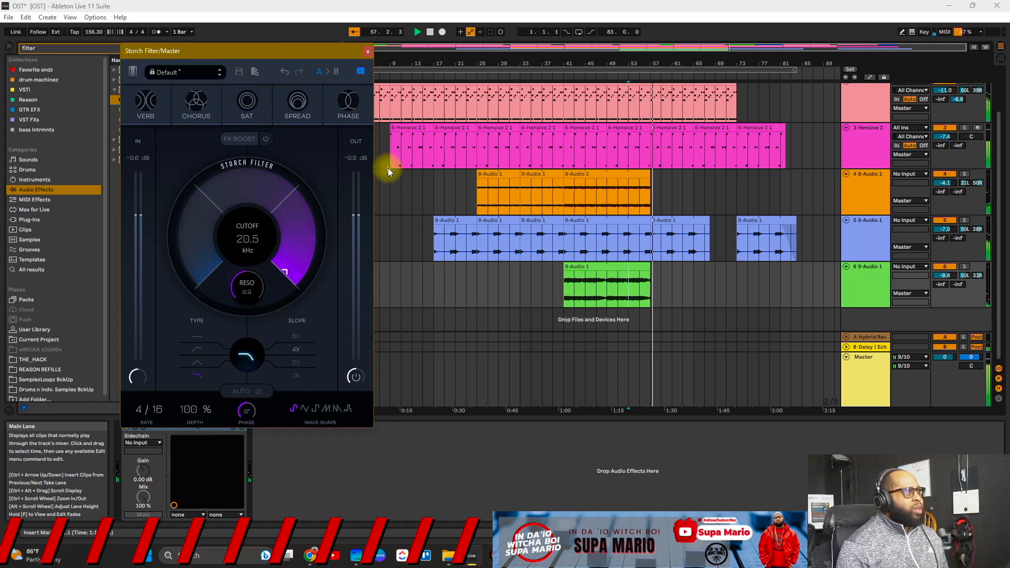
pyautogui.press('space')
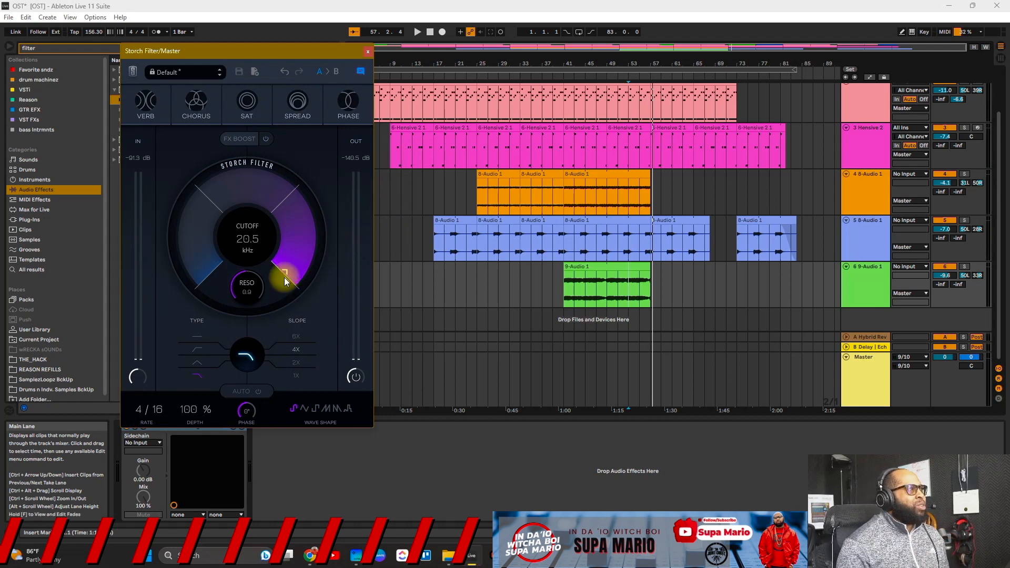
# Step: Raise the resonance to 2.6, set the slope to 6X, and sweep the cutoff during playback
pyautogui.moveTo(258, 292); pyautogui.dragTo(261, 285)
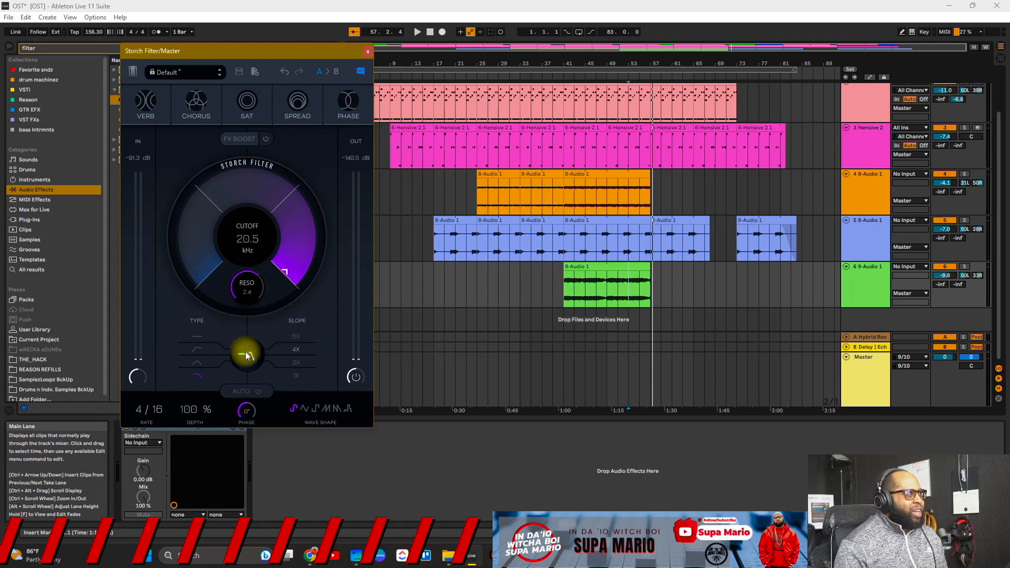
pyautogui.moveTo(248, 285); pyautogui.dragTo(248, 283)
pyautogui.press('space')
pyautogui.press('space')
pyautogui.click(292, 336)
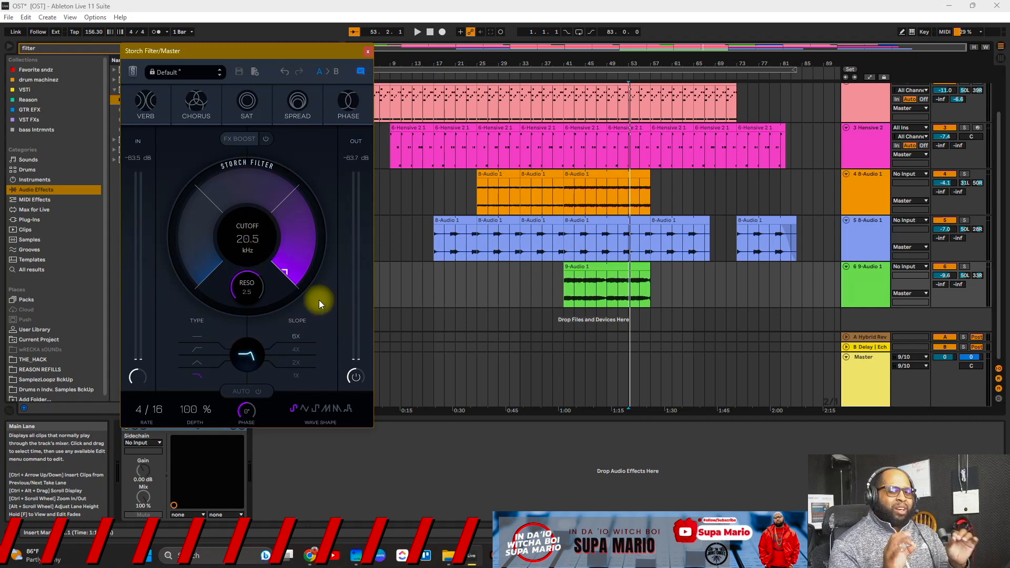
pyautogui.moveTo(256, 298); pyautogui.dragTo(256, 288)
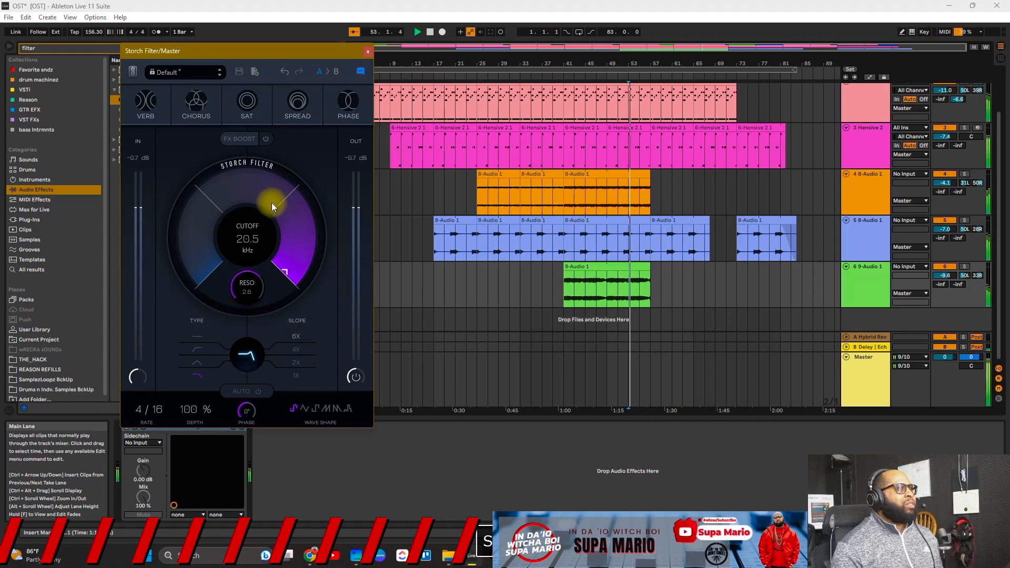
pyautogui.press('space')
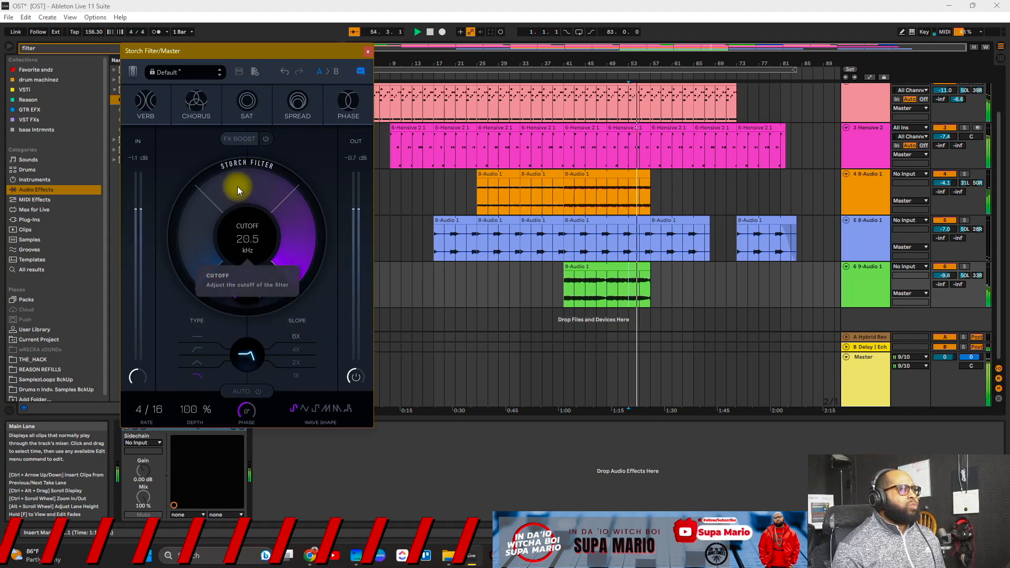
pyautogui.moveTo(248, 181)
pyautogui.mouseDown()
pyautogui.moveTo(256, 315)
pyautogui.moveTo(254, 169)
pyautogui.mouseUp()
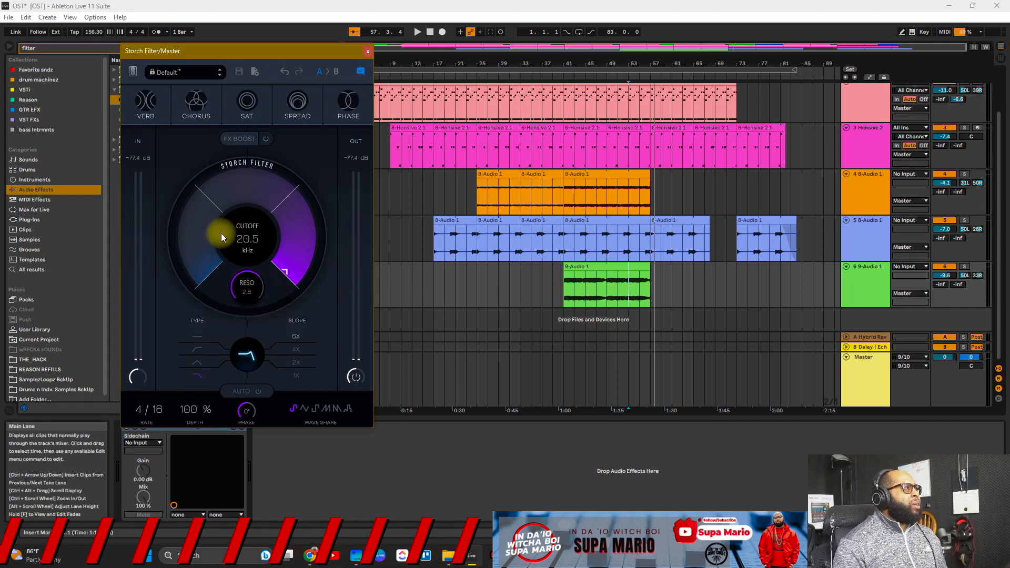
# Step: Switch to high-pass and, playing from bar 53, sweep the cutoff up and back to 20 Hz
pyautogui.click(197, 349)
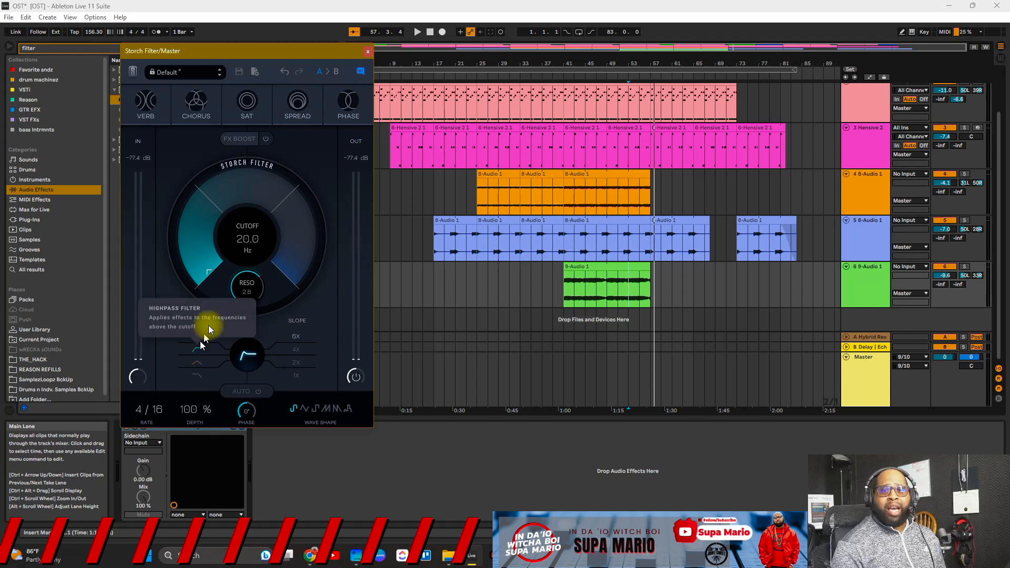
pyautogui.press('space')
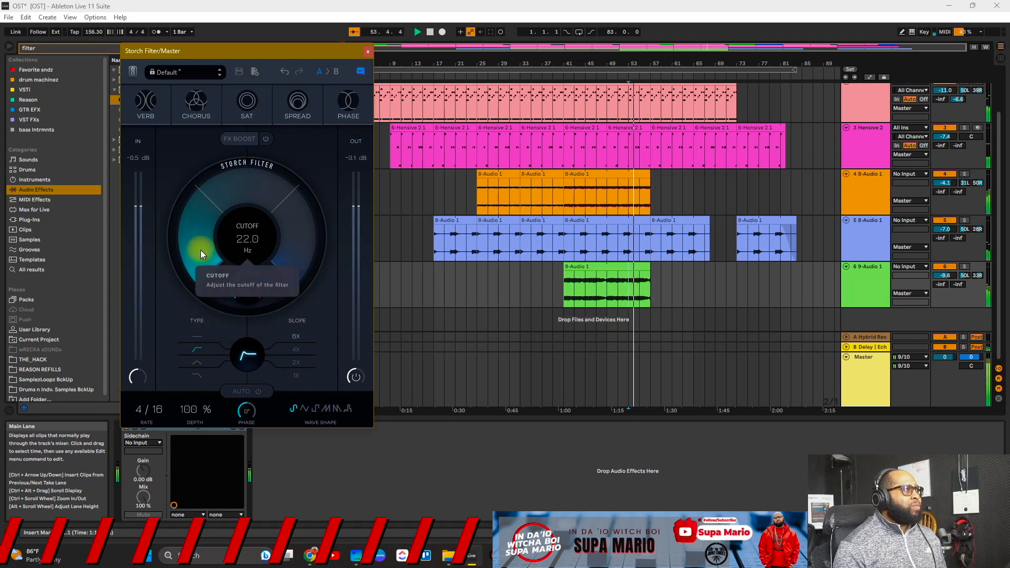
pyautogui.moveTo(201, 250); pyautogui.dragTo(201, 200)
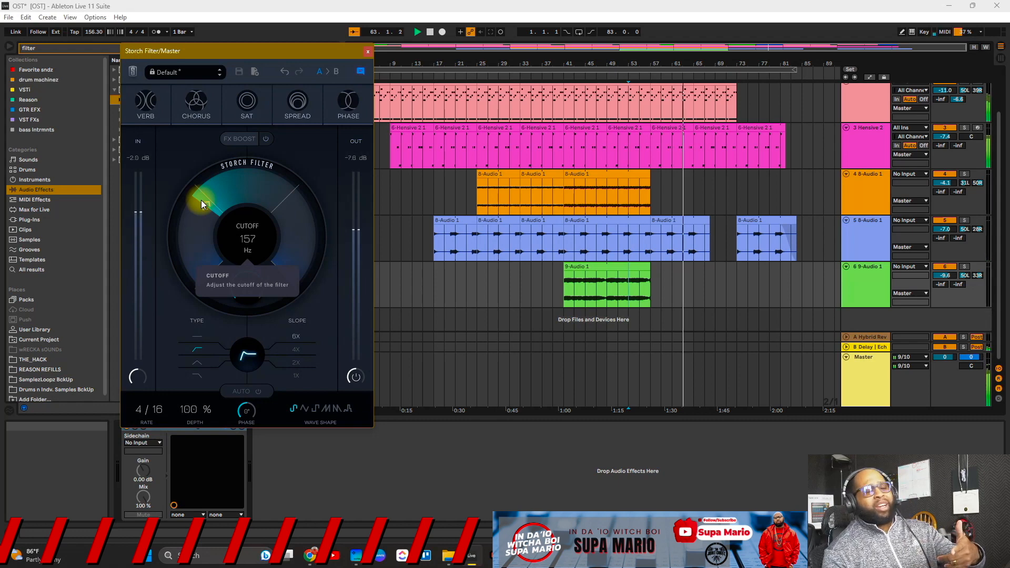
pyautogui.moveTo(201, 200); pyautogui.dragTo(219, 303)
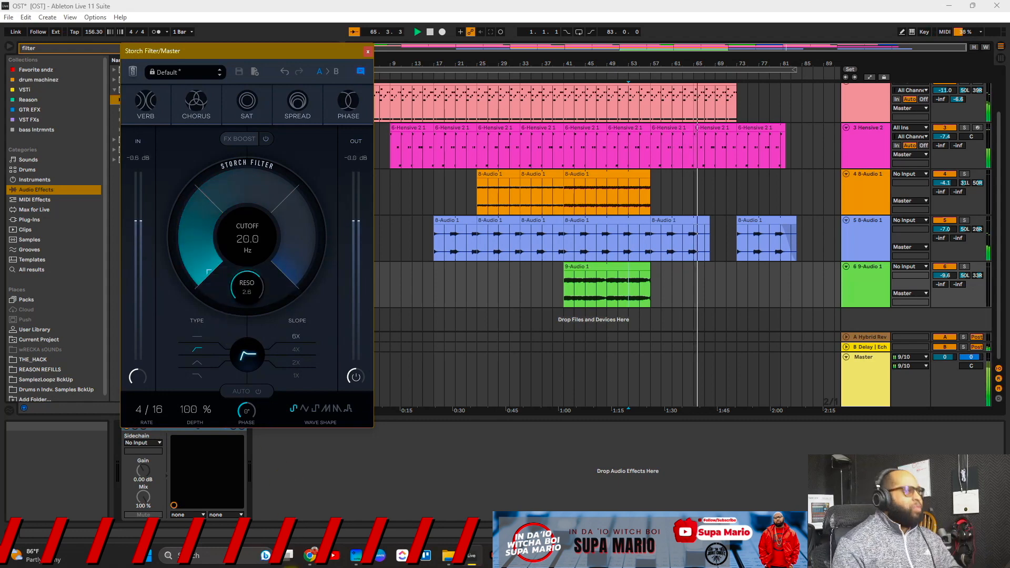
pyautogui.press('space')
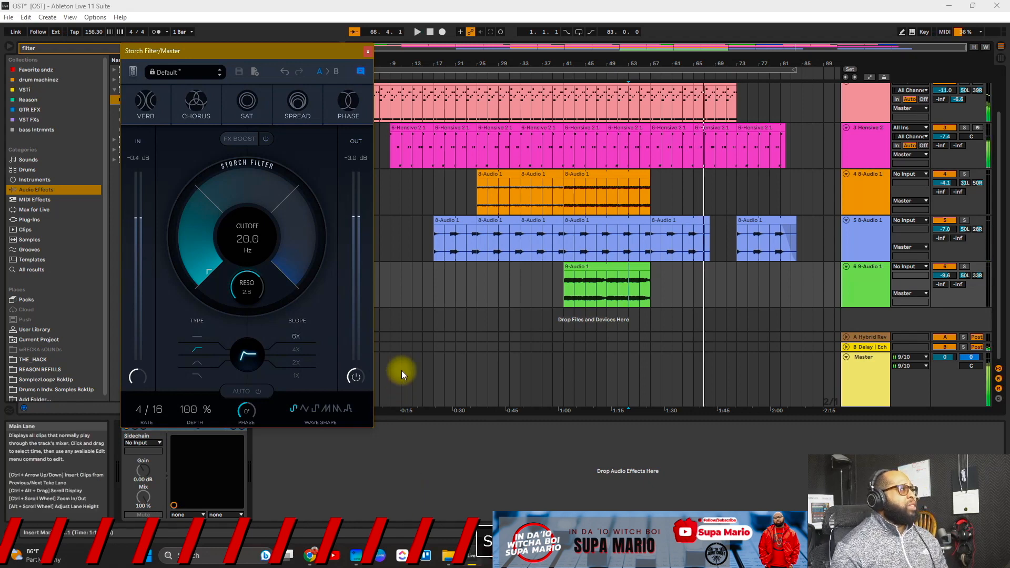
# Step: Switch the Storch Filter to band-pass and sweep its cutoff up while playing from bar 55
pyautogui.click(198, 362)
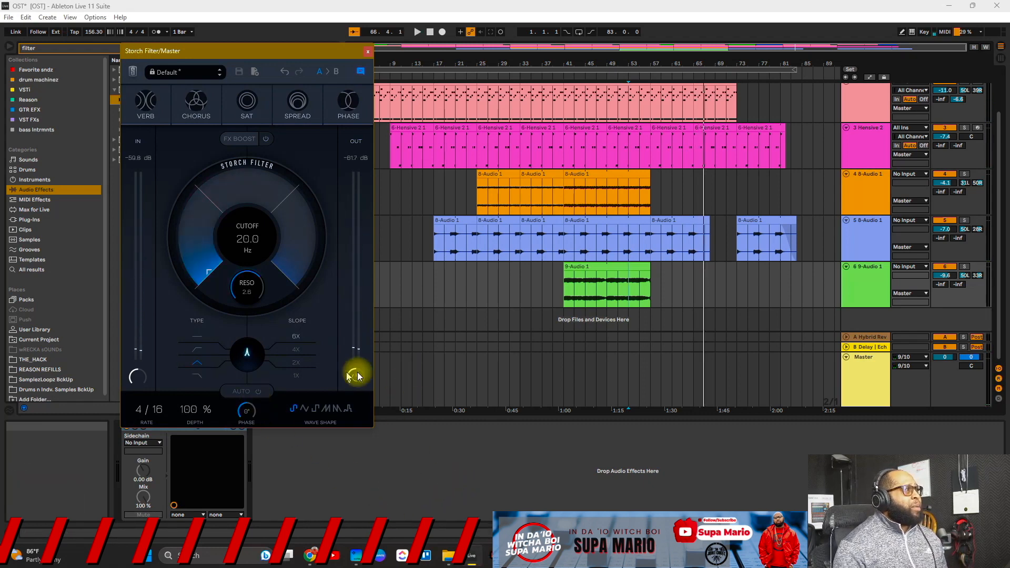
pyautogui.click(647, 283)
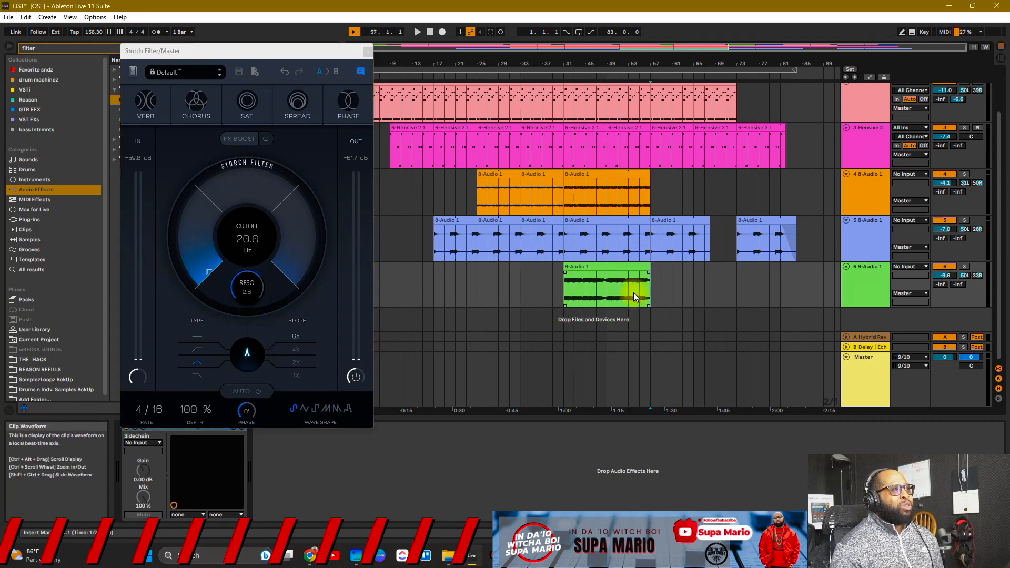
pyautogui.click(641, 291)
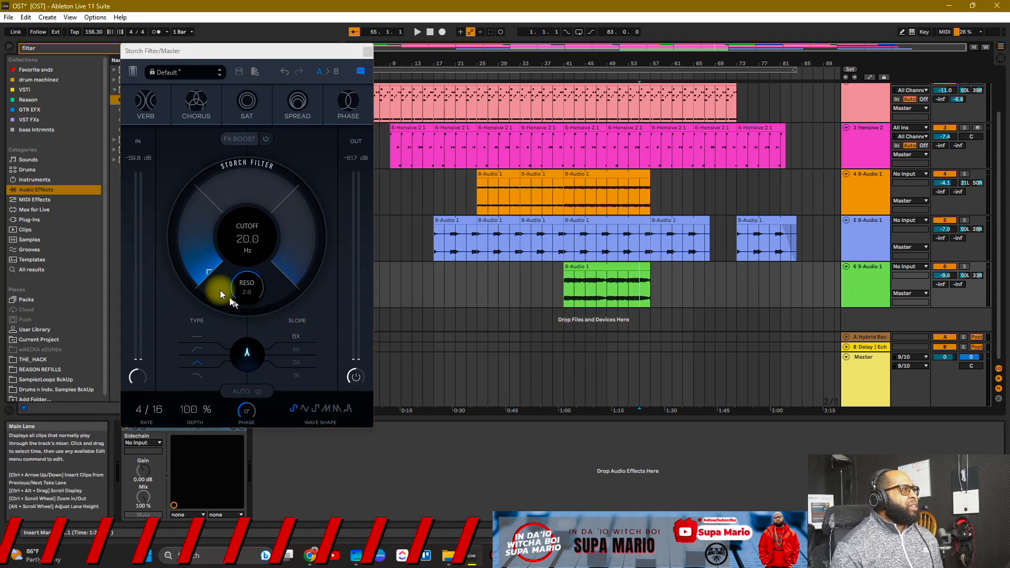
pyautogui.press('space')
pyautogui.moveTo(205, 272); pyautogui.dragTo(221, 158)
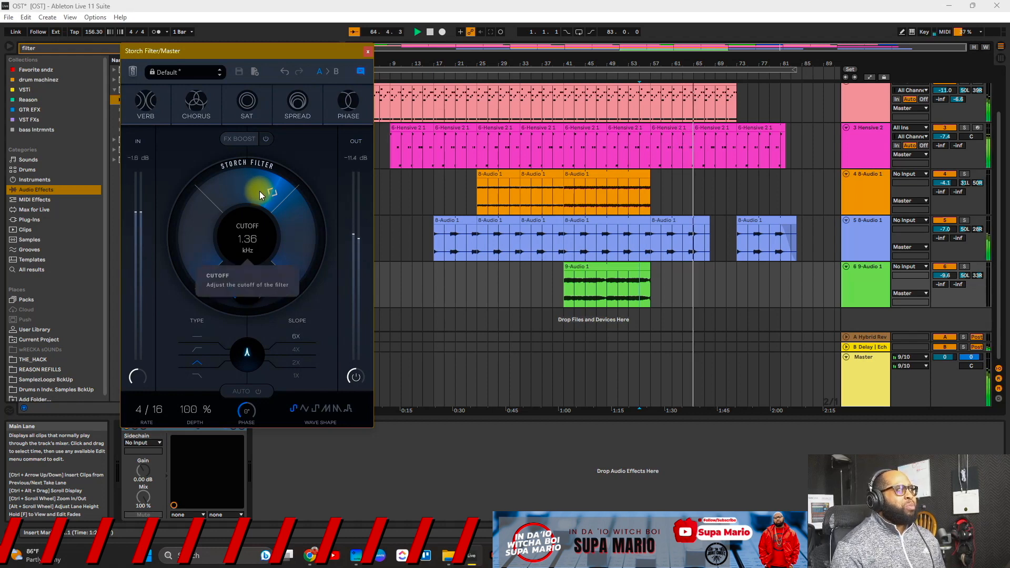
# Step: Lower the cutoff to 517 Hz, raise resonance to 4.0, and switch the filter type off
pyautogui.moveTo(260, 191); pyautogui.dragTo(243, 206)
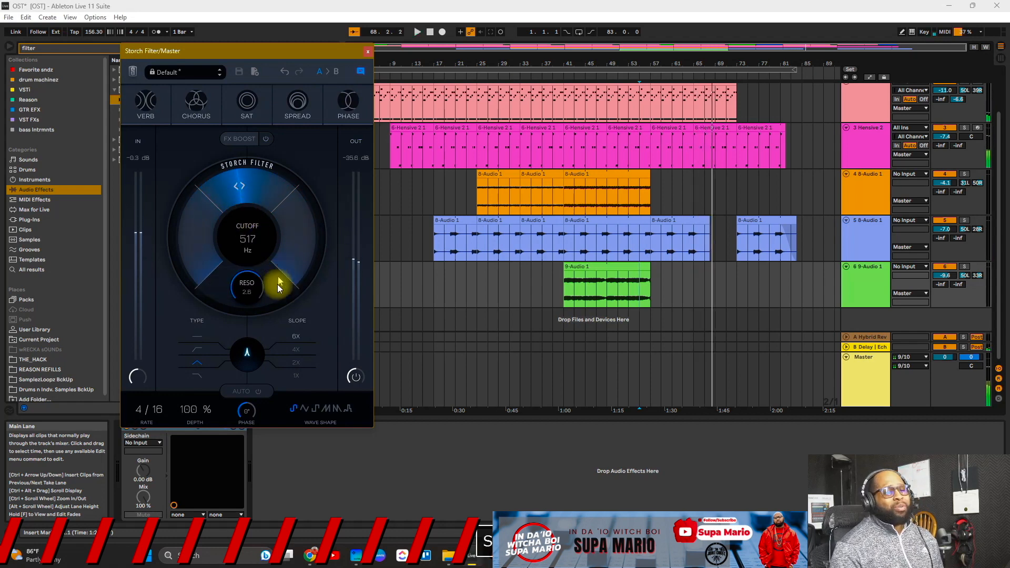
pyautogui.moveTo(252, 301)
pyautogui.mouseDown()
pyautogui.moveTo(262, 420)
pyautogui.moveTo(253, 297)
pyautogui.mouseUp()
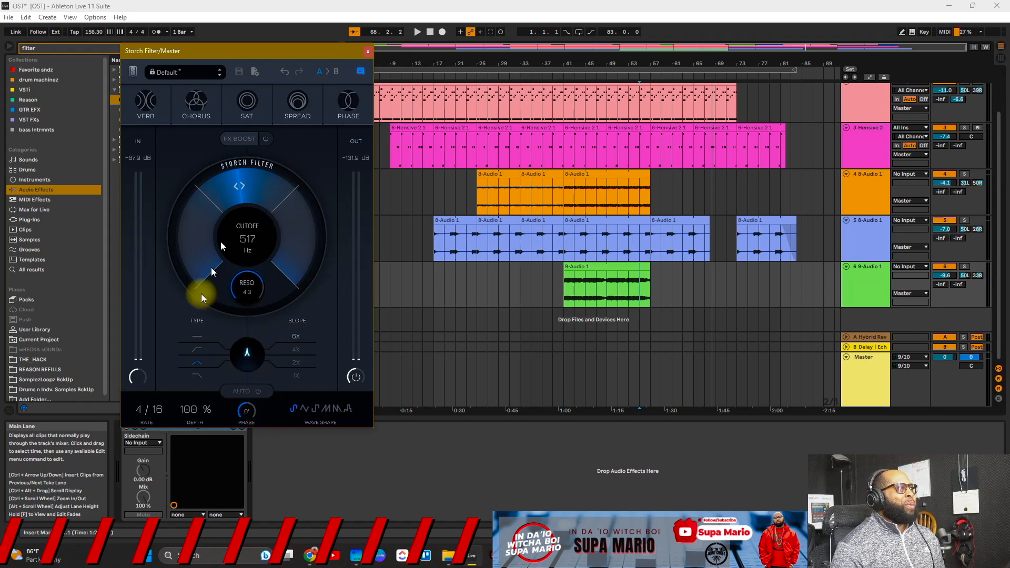
pyautogui.click(195, 336)
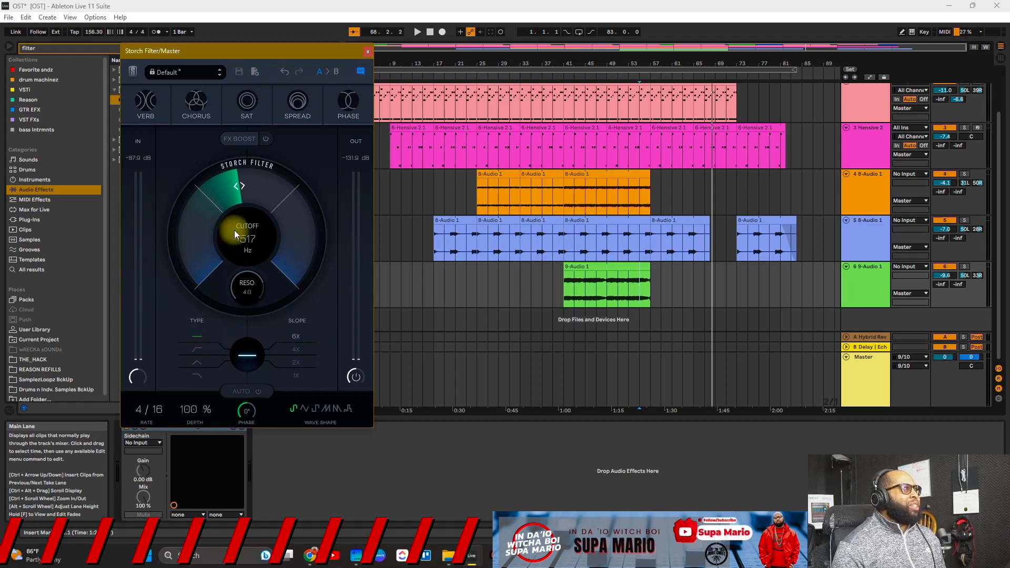
# Step: Play and sweep the cutoff, then settle the filter type on high-pass
pyautogui.press('space')
pyautogui.moveTo(234, 229); pyautogui.dragTo(264, 211)
pyautogui.click(198, 351)
pyautogui.click(196, 376)
pyautogui.click(195, 354)
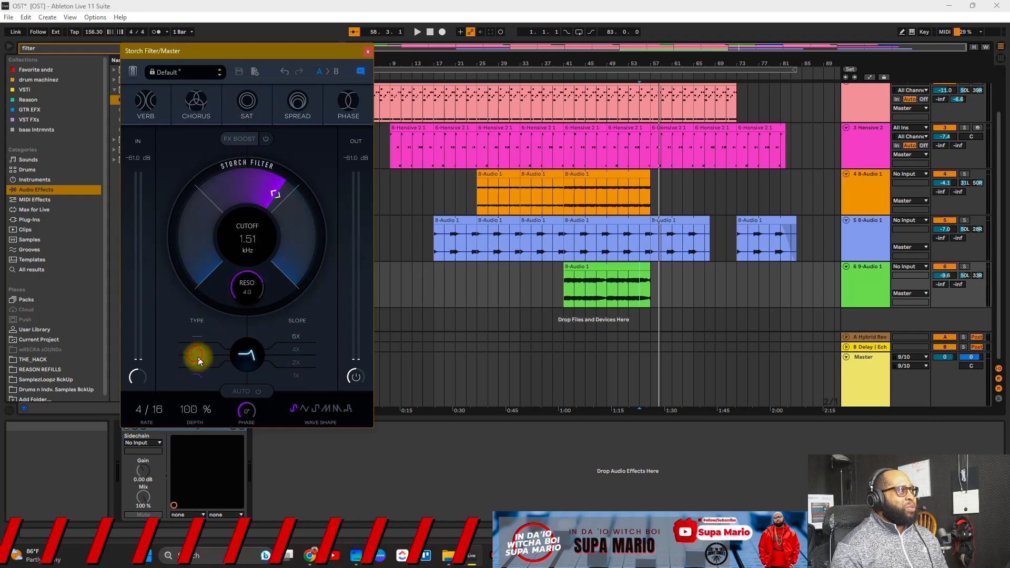
pyautogui.click(197, 349)
# Step: Drop the cutoff to 32.7 Hz, then sweep it back up to 20.5 kHz
pyautogui.click(248, 226)
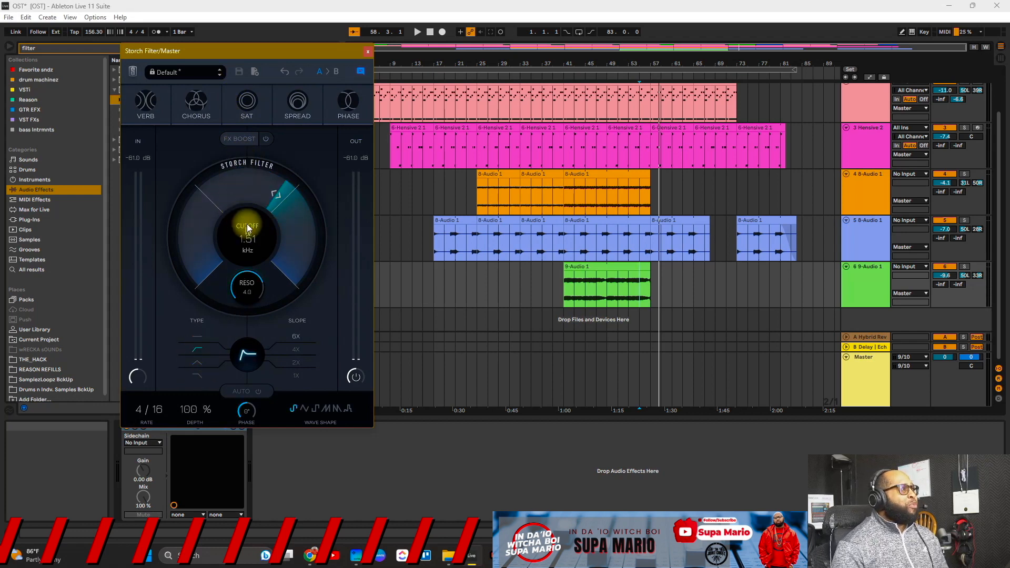
pyautogui.moveTo(247, 226); pyautogui.dragTo(218, 316)
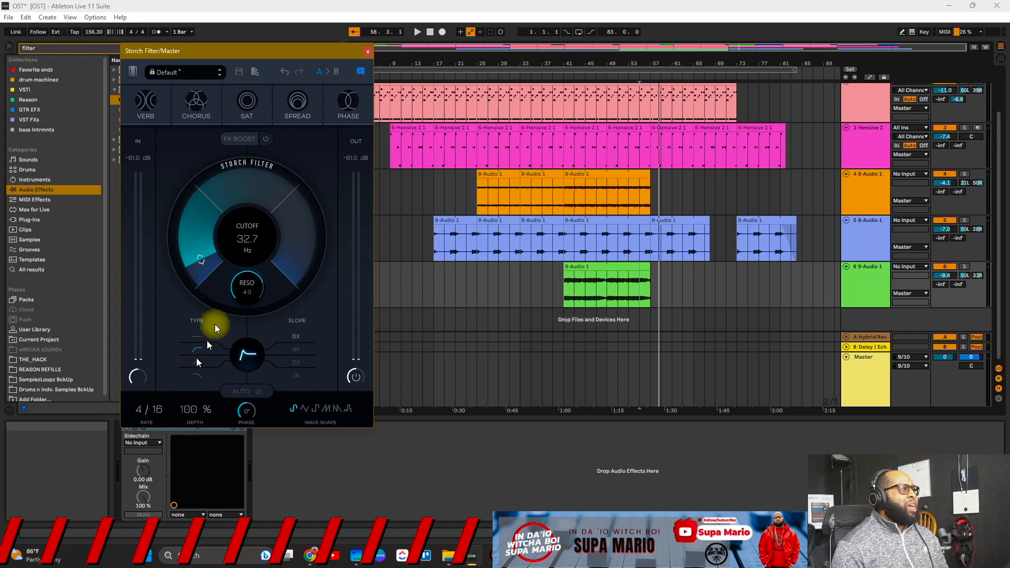
pyautogui.moveTo(227, 221); pyautogui.dragTo(246, 77)
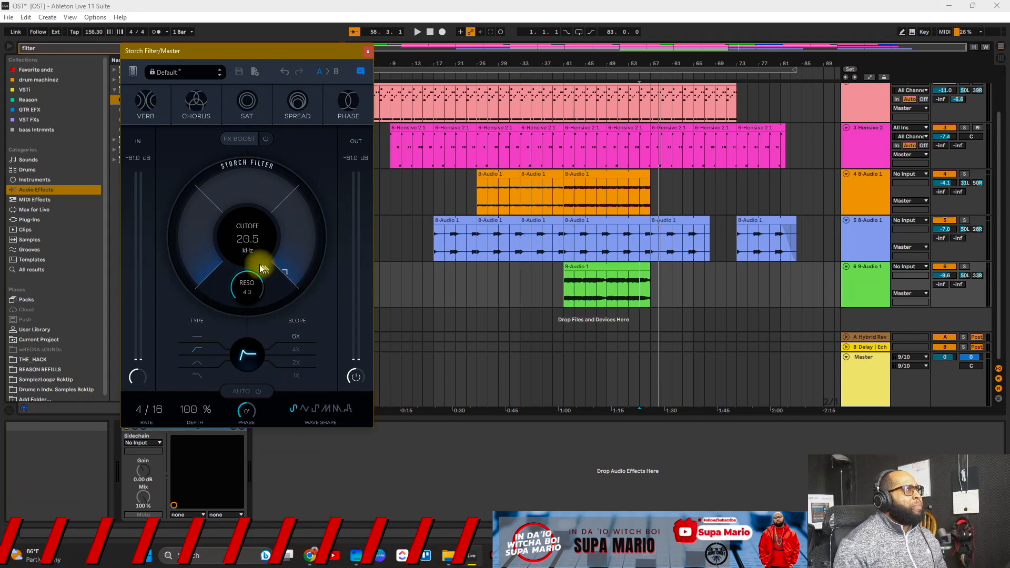
pyautogui.click(629, 286)
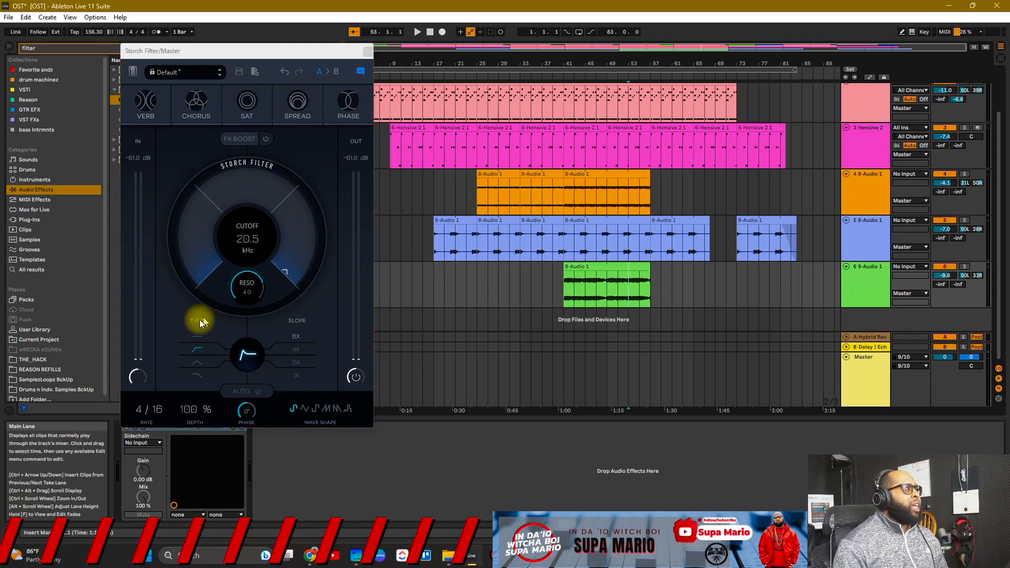
# Step: Switch the Storch Filter to the fourth (purple) filter type and turn AUTO mode off
pyautogui.click(196, 375)
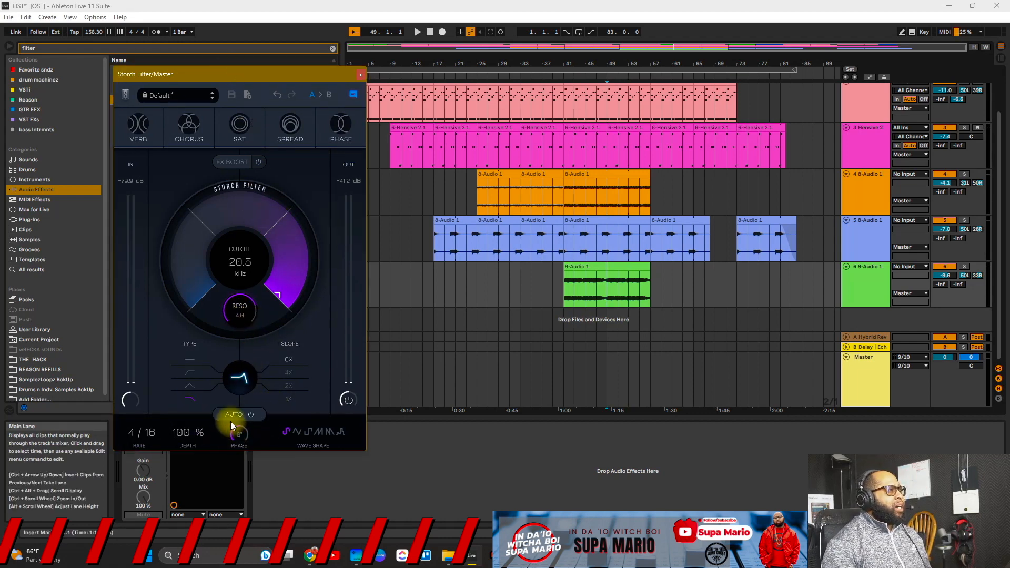
pyautogui.click(255, 416)
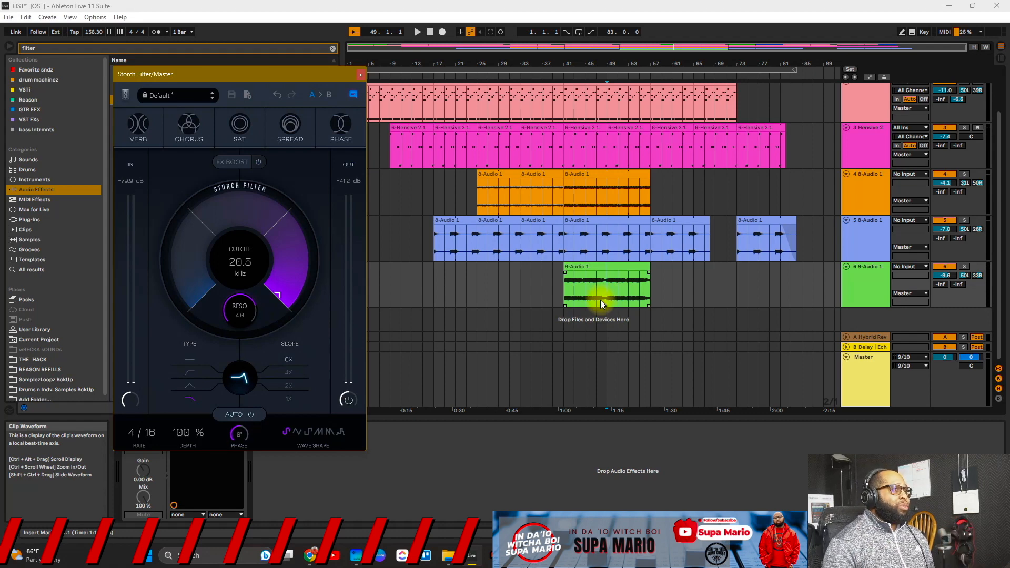
# Step: Play the song and audition LFO depth, rate and the fourth wave shape, ending at rate 8/16
pyautogui.press('space')
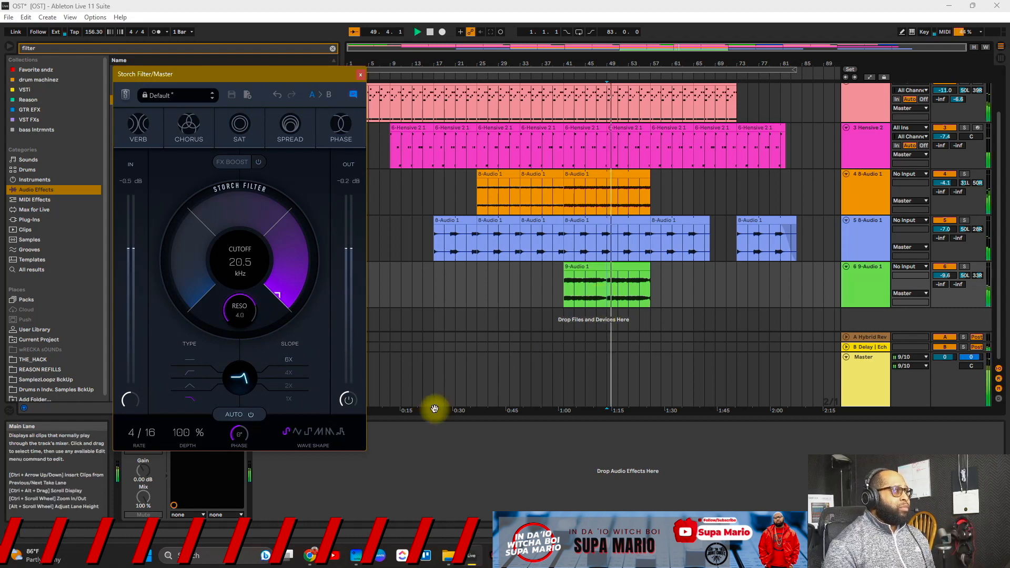
pyautogui.moveTo(190, 432); pyautogui.dragTo(190, 408)
pyautogui.moveTo(135, 433)
pyautogui.mouseDown()
pyautogui.moveTo(136, 412)
pyautogui.moveTo(135, 428)
pyautogui.mouseUp()
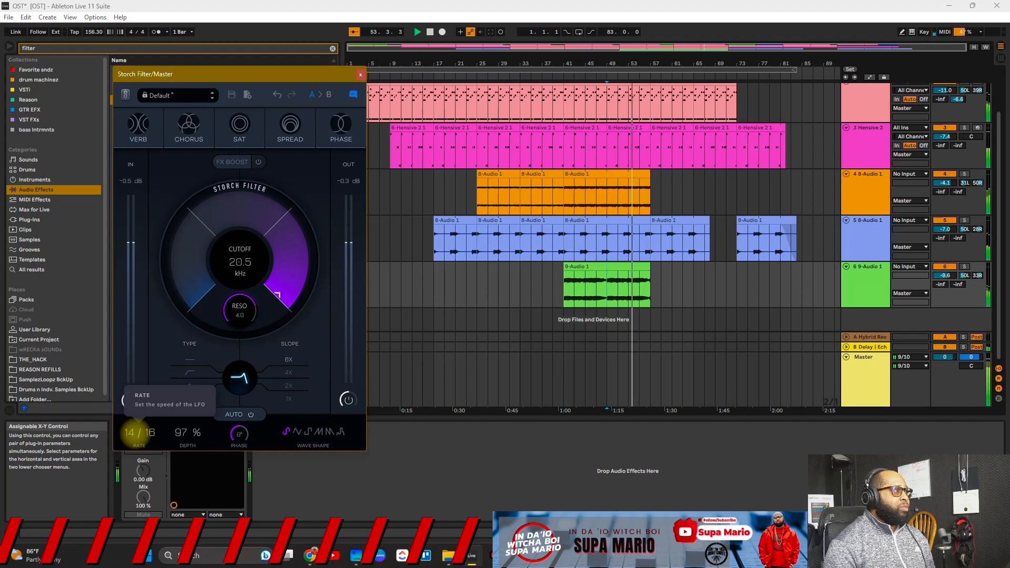
pyautogui.click(309, 430)
pyautogui.moveTo(136, 439); pyautogui.dragTo(136, 448)
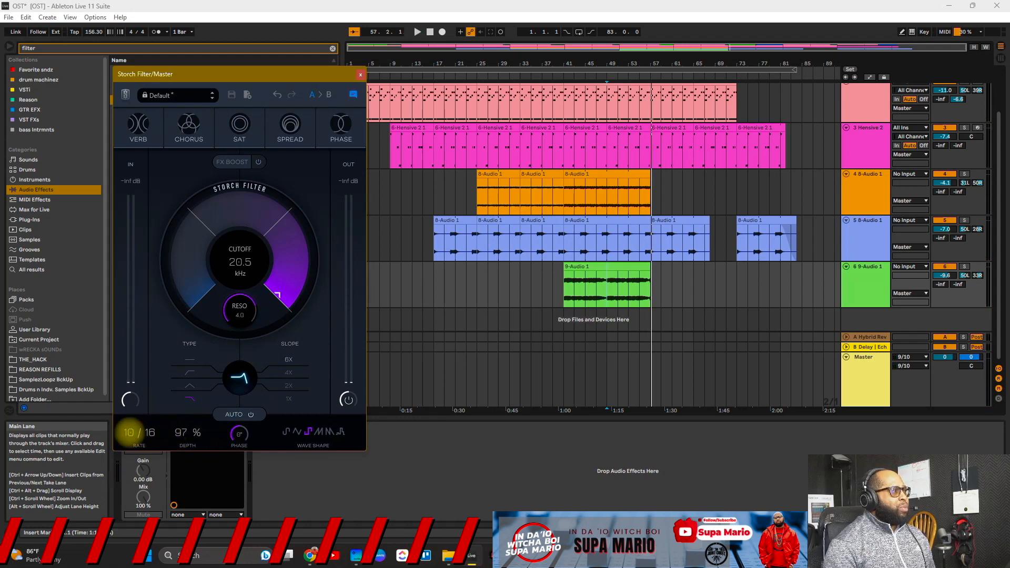
pyautogui.moveTo(129, 432); pyautogui.dragTo(188, 428)
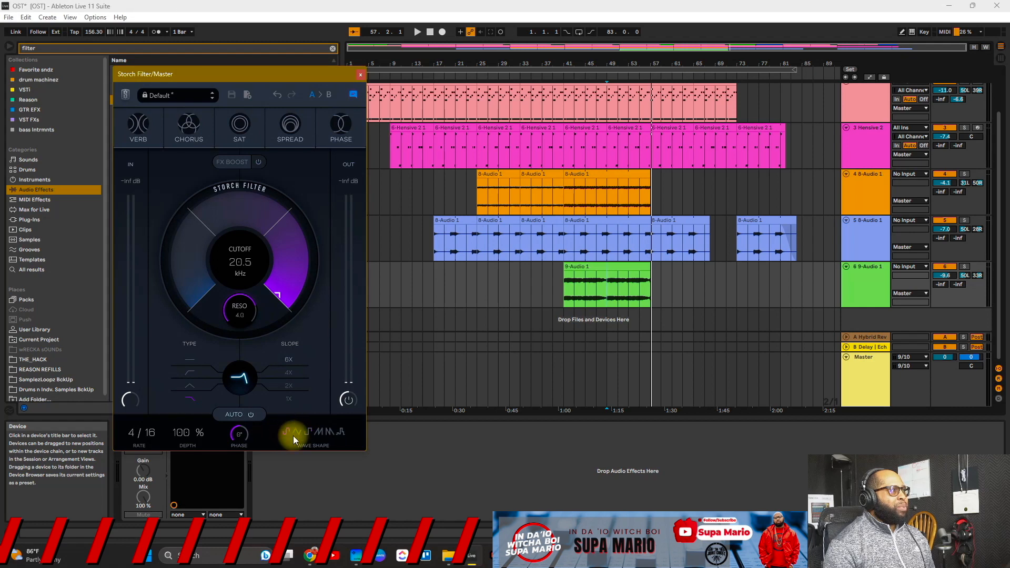
# Step: Try another filter type, set the play start at bar 53, and nudge the LFO rate faster
pyautogui.moveTo(223, 368); pyautogui.dragTo(257, 403)
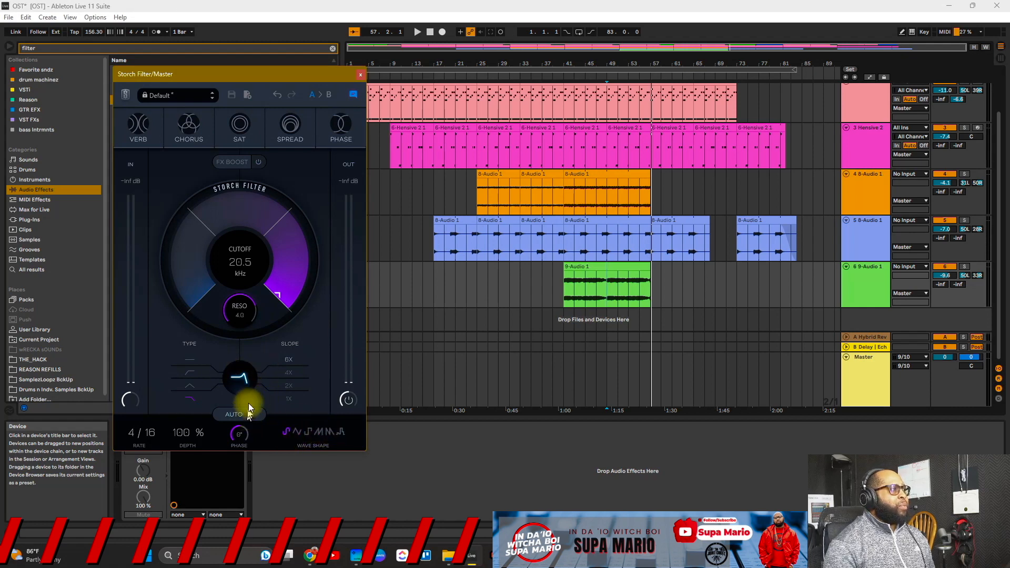
pyautogui.click(630, 285)
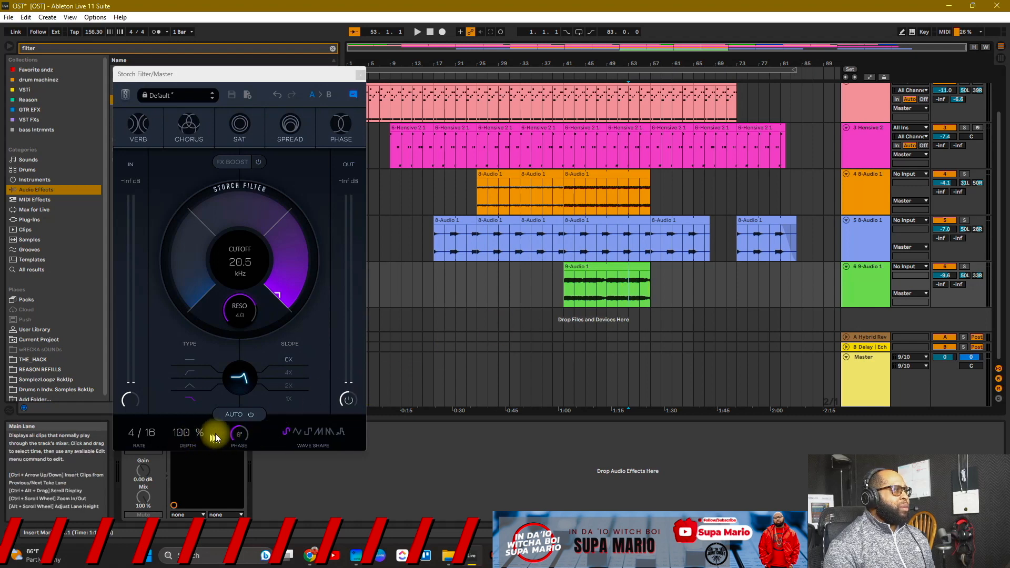
pyautogui.moveTo(132, 435); pyautogui.dragTo(137, 428)
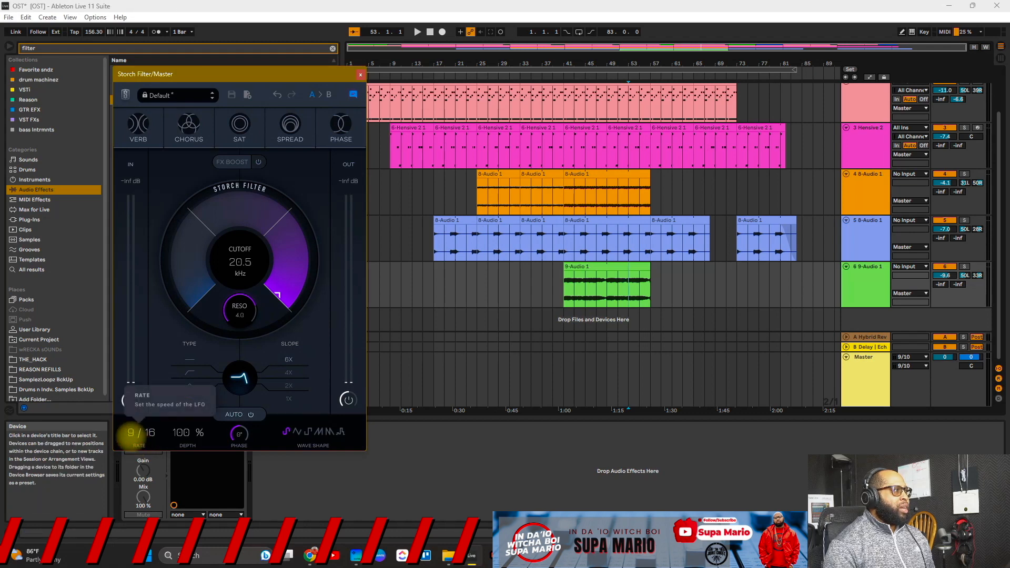
# Step: Try a different LFO wave shape while sweeping the cutoff to 385 Hz and 7.93 kHz
pyautogui.click(320, 432)
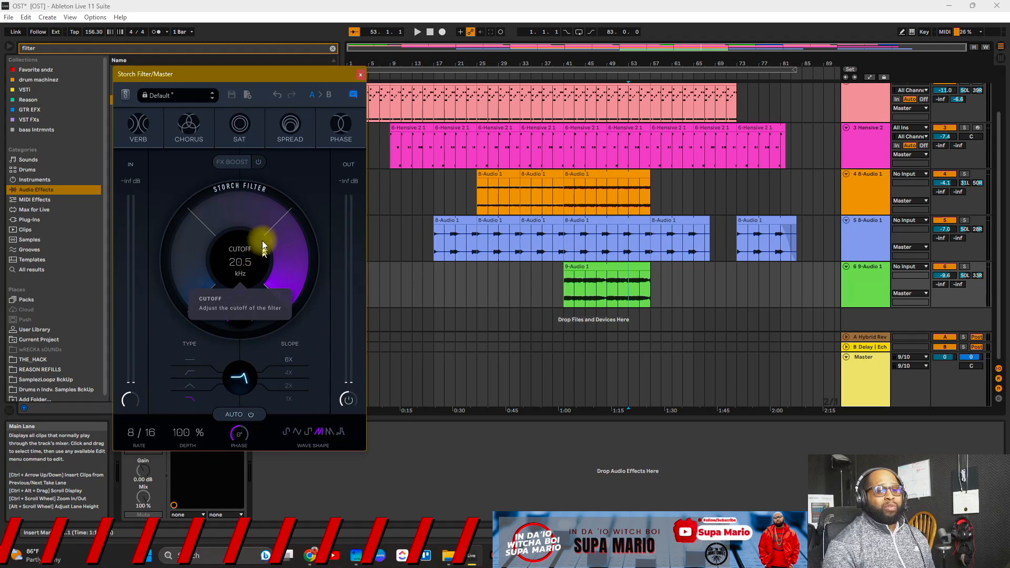
pyautogui.press('space')
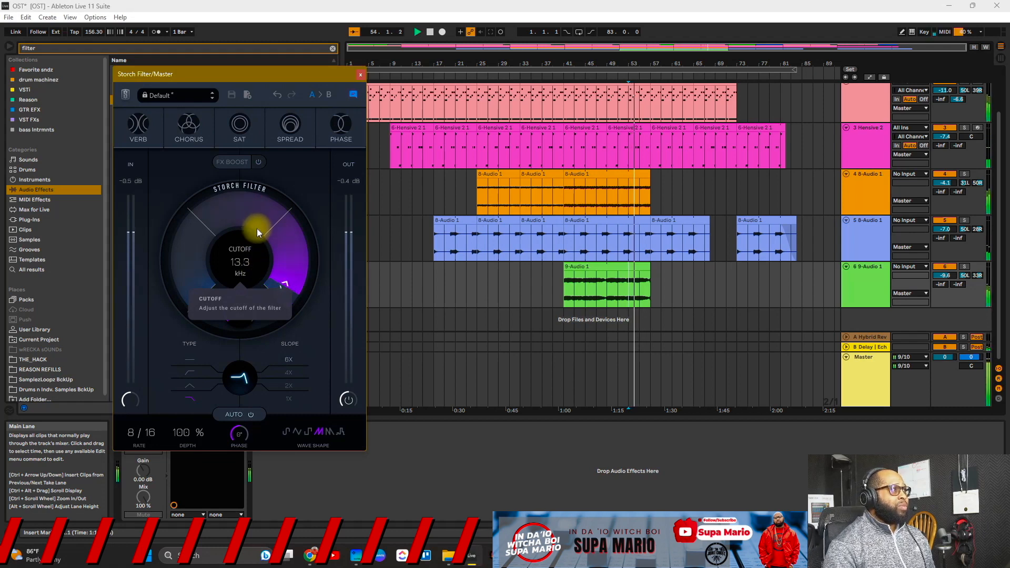
pyautogui.moveTo(260, 280); pyautogui.dragTo(292, 58)
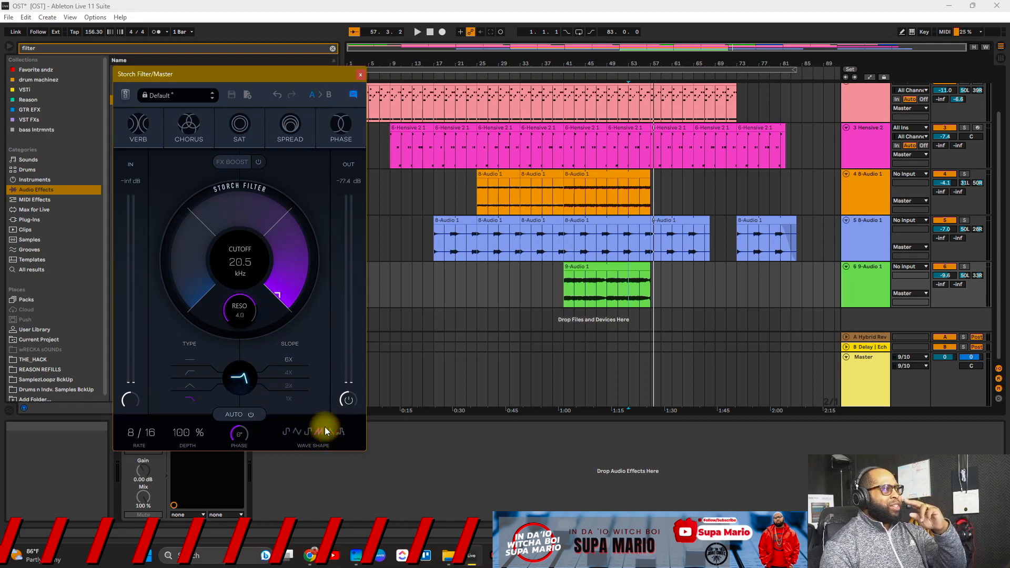
pyautogui.click(449, 248)
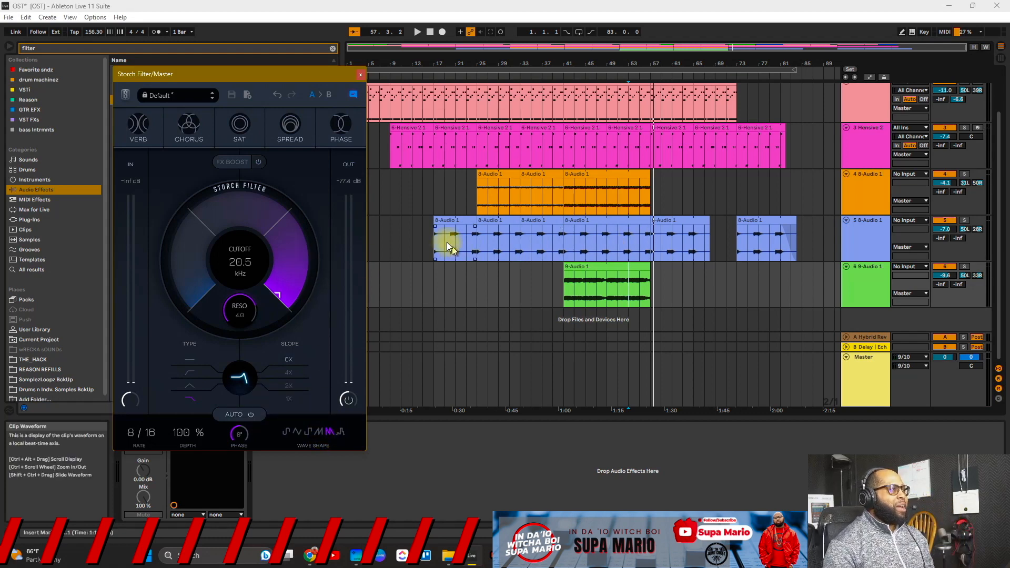
pyautogui.press('space')
pyautogui.moveTo(260, 214)
pyautogui.mouseDown()
pyautogui.moveTo(271, 341)
pyautogui.moveTo(295, 4)
pyautogui.mouseUp()
pyautogui.press('space')
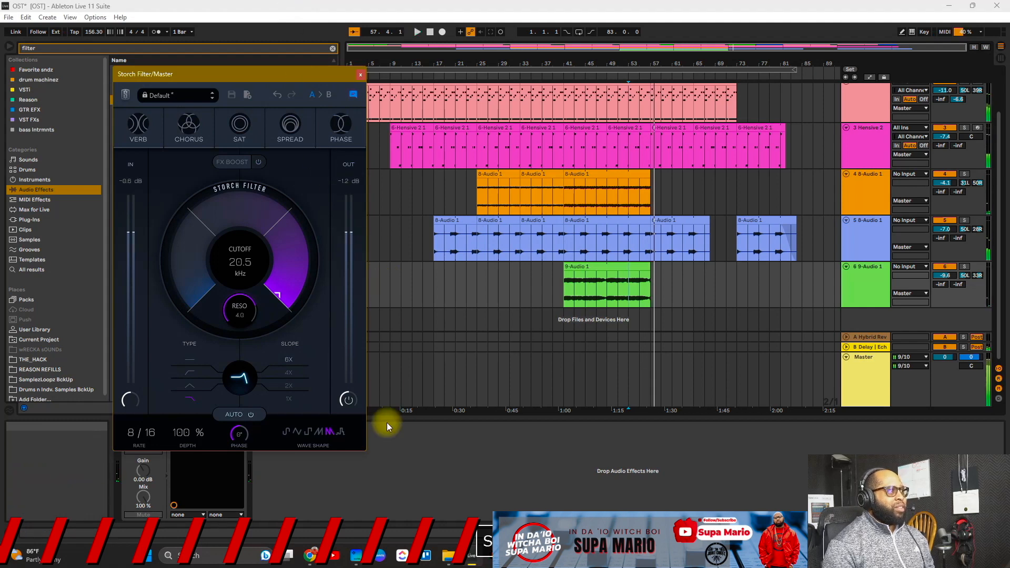
# Step: Select the last LFO wave shape and sweep the cutoff again during playback
pyautogui.click(341, 430)
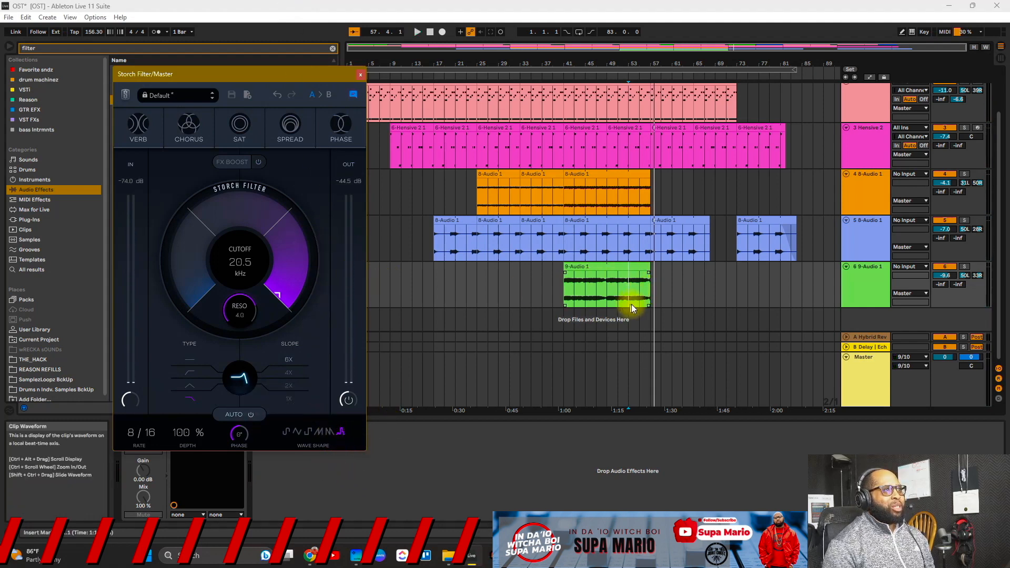
pyautogui.press('space')
pyautogui.moveTo(254, 204)
pyautogui.mouseDown()
pyautogui.moveTo(276, 355)
pyautogui.moveTo(270, 8)
pyautogui.mouseUp()
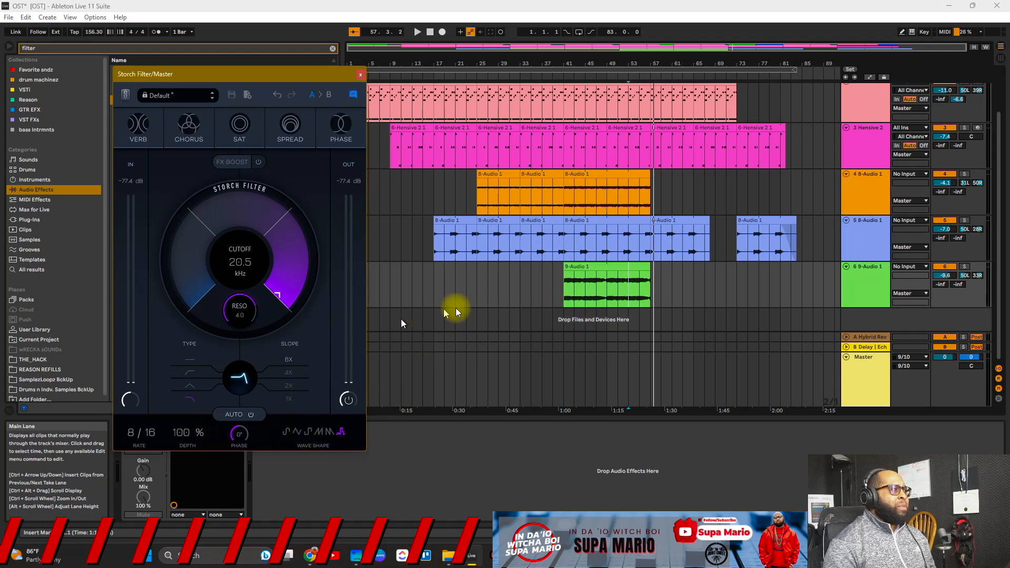
# Step: Show the Master track's Storch device and move the playback start to bar 49
pyautogui.click(888, 380)
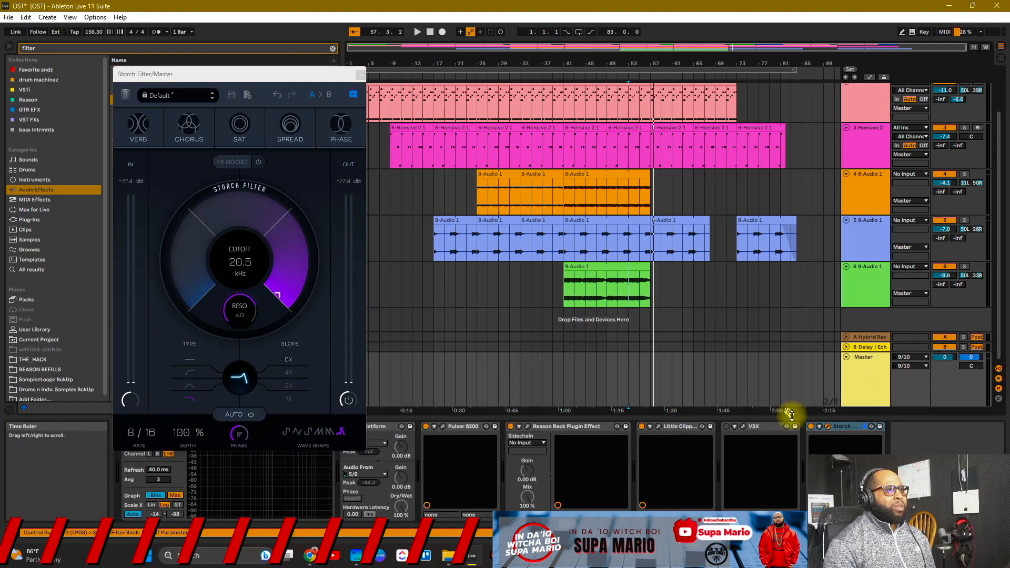
pyautogui.click(609, 196)
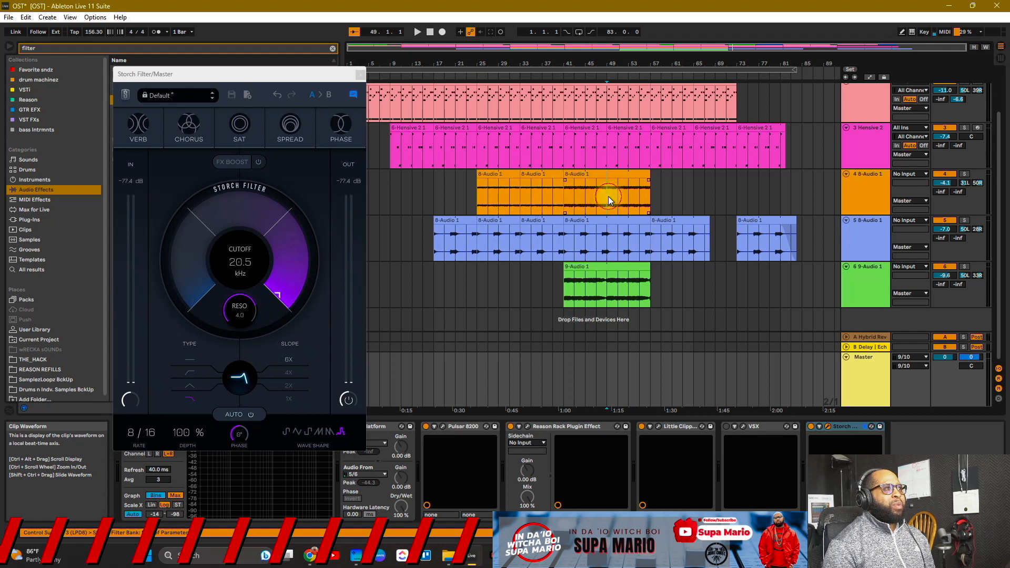
pyautogui.click(873, 375)
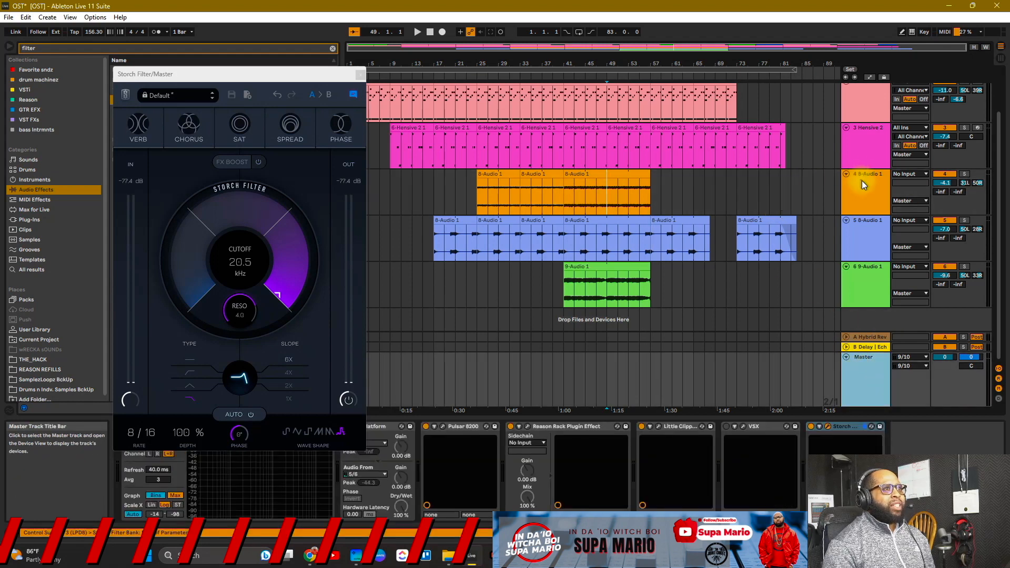
pyautogui.click(844, 426)
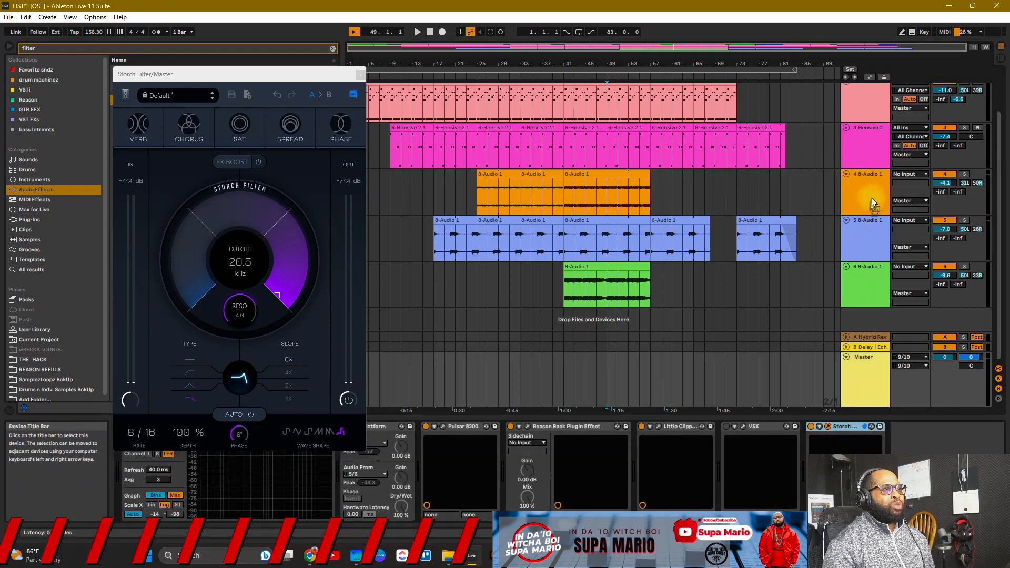
# Step: Solo and briefly play track 4, then move the filter window off the browser list
pyautogui.click(870, 185)
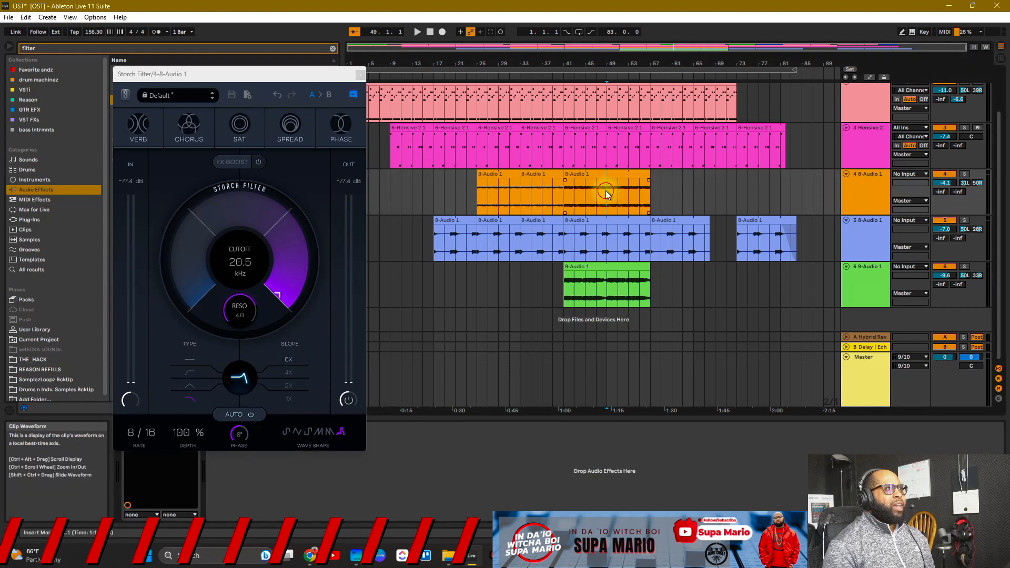
pyautogui.click(964, 174)
pyautogui.press('space')
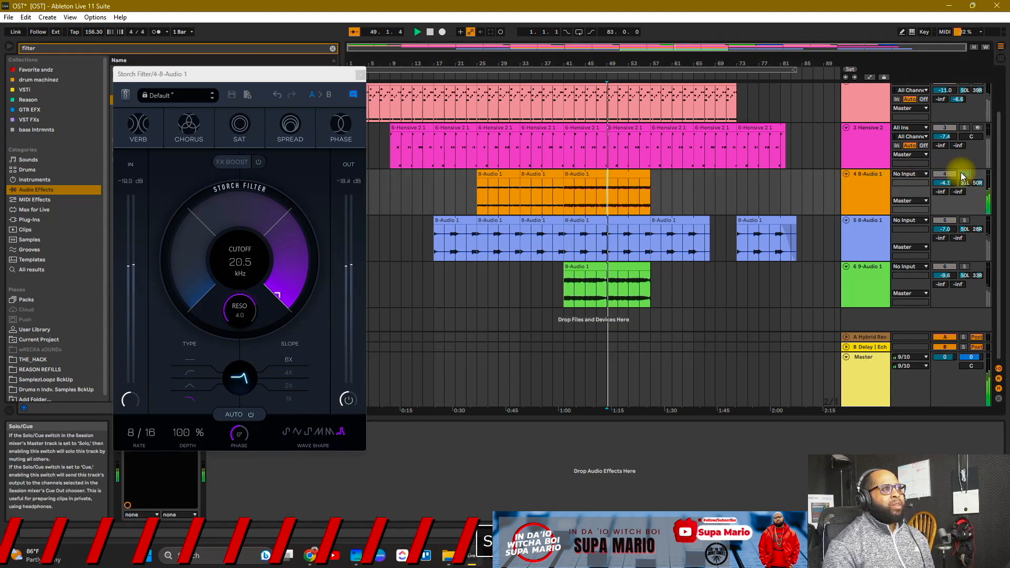
pyautogui.press('space')
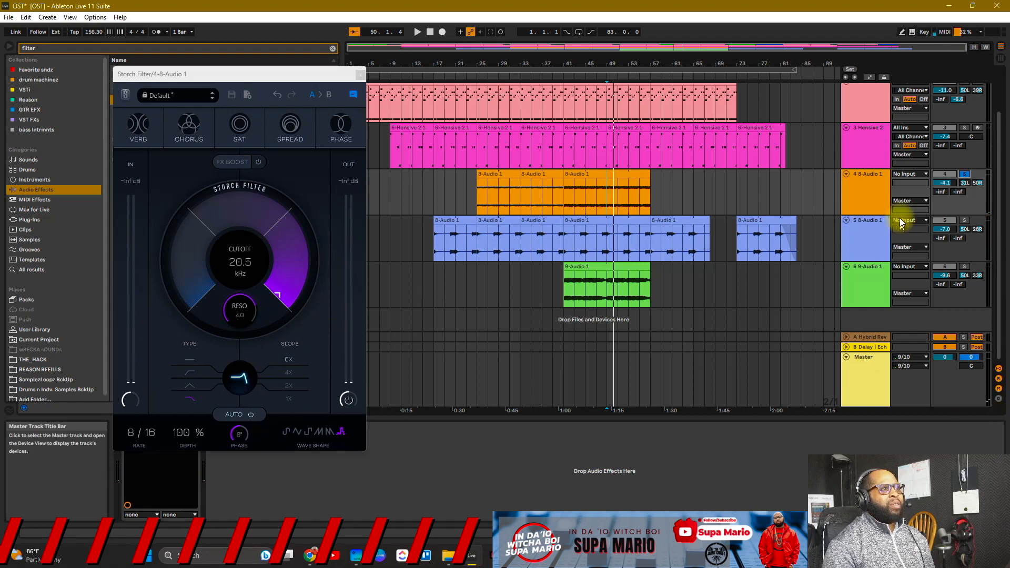
pyautogui.click(886, 190)
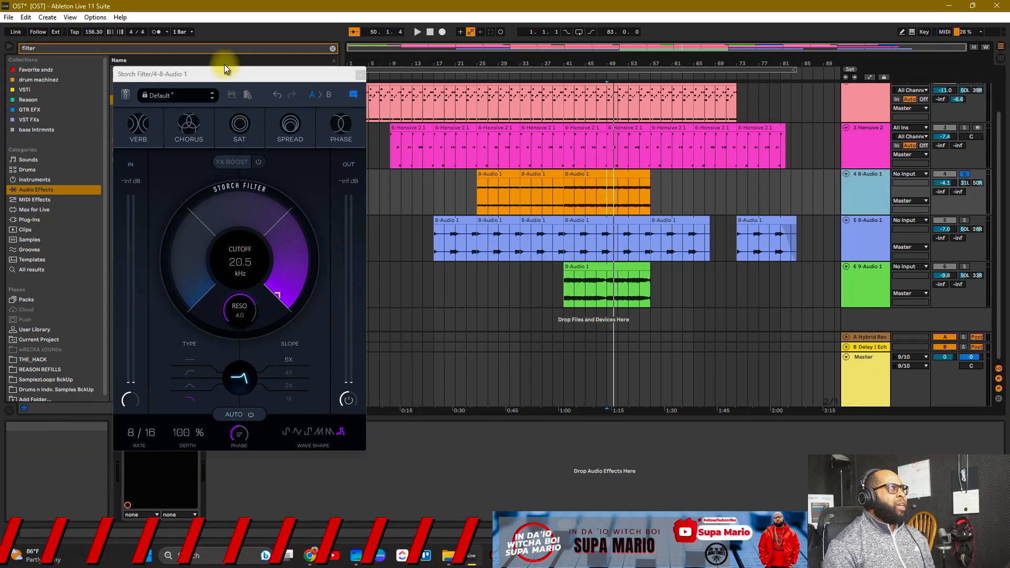
pyautogui.moveTo(224, 73); pyautogui.dragTo(410, 96)
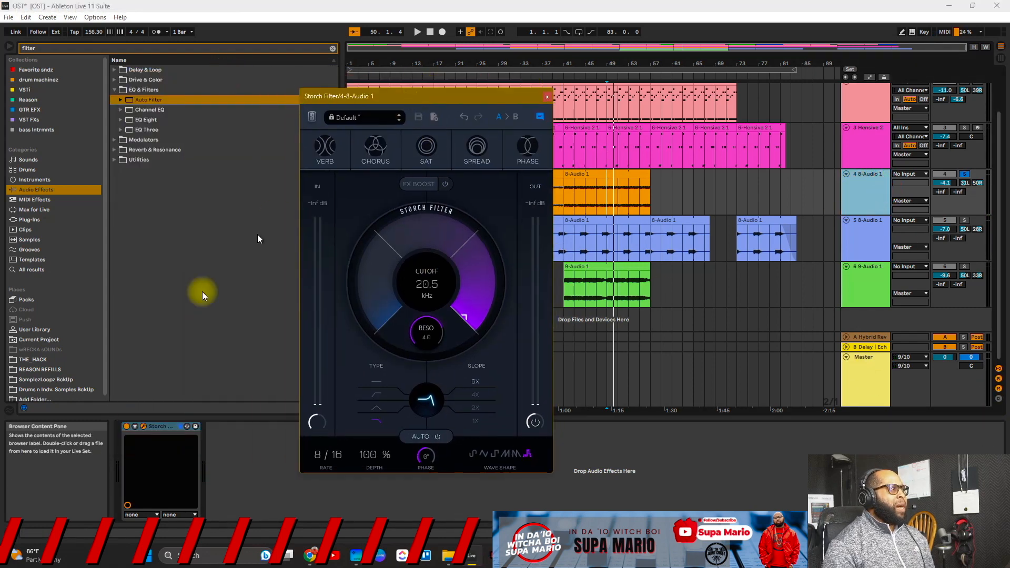
# Step: Set the play start at bar 53 in the orange 8-Audio 1 clip and pick another LFO wave shape
pyautogui.click(819, 351)
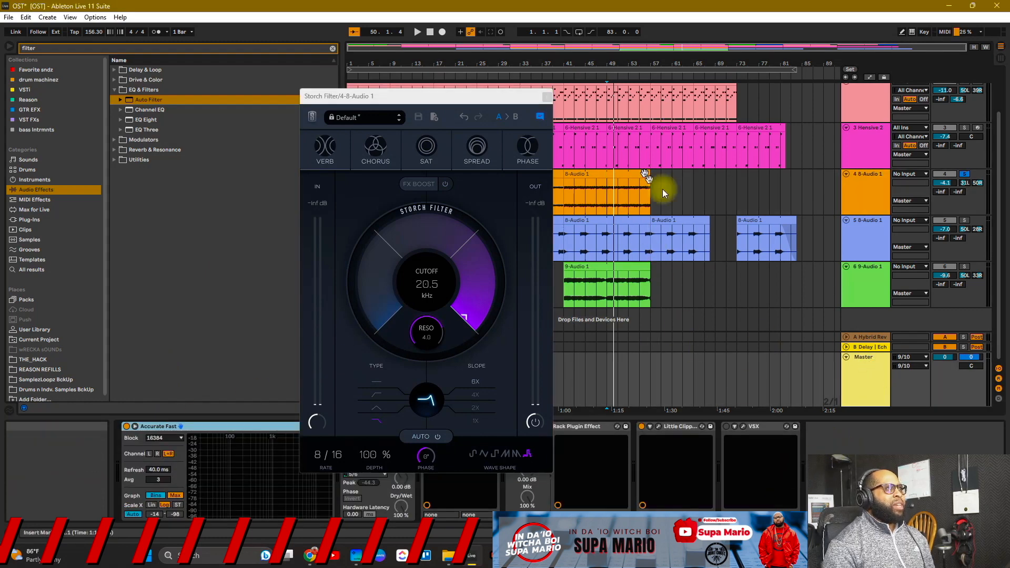
pyautogui.click(865, 197)
pyautogui.click(610, 190)
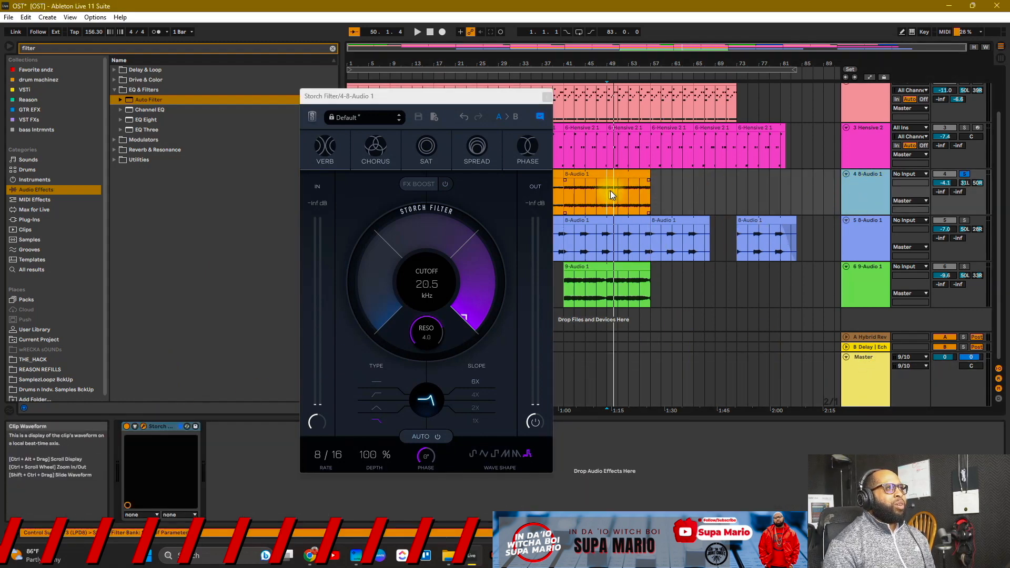
pyautogui.click(619, 198)
pyautogui.click(630, 194)
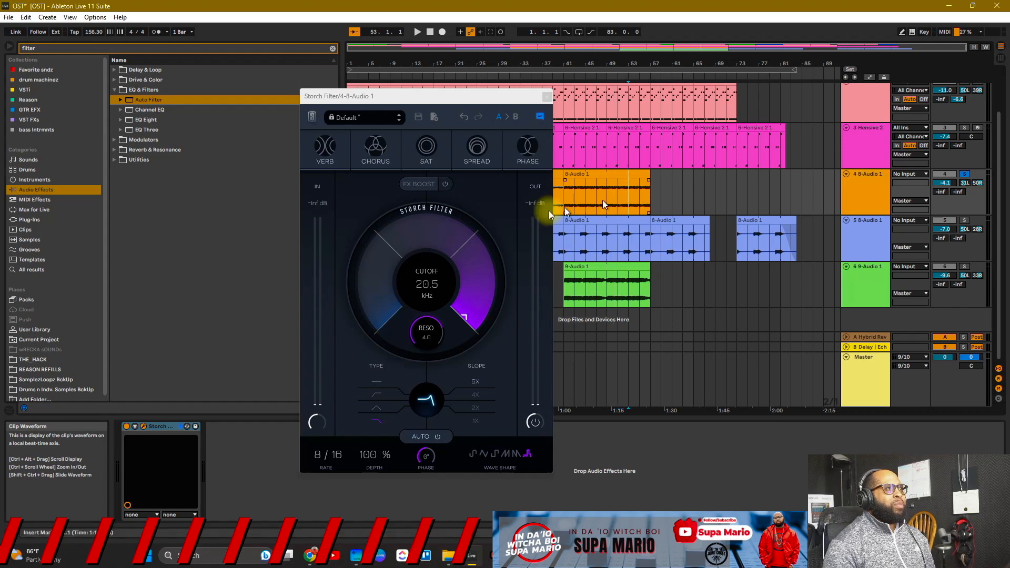
pyautogui.click(496, 454)
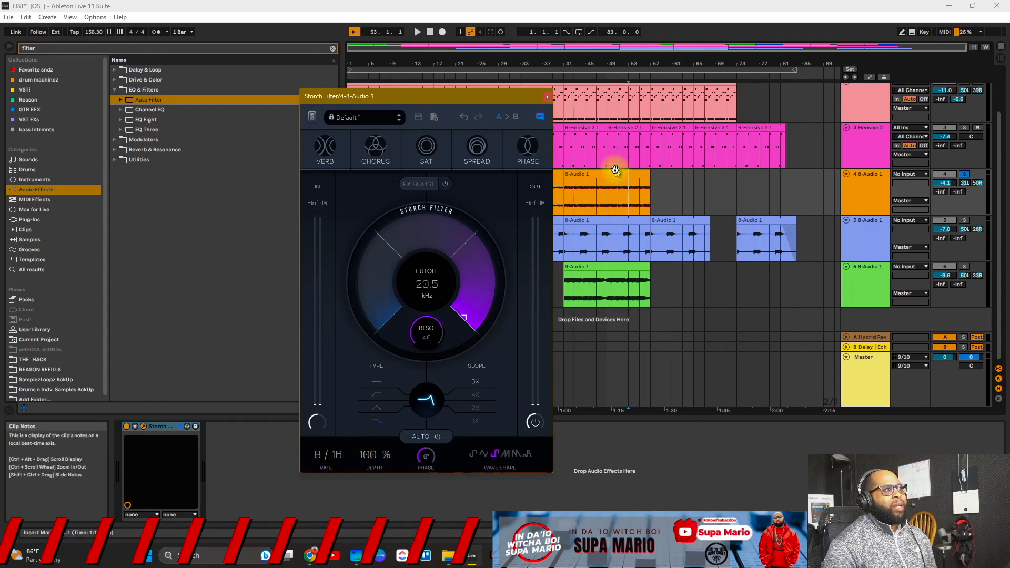
# Step: Sweep the cutoff down to about 1 kHz, then switch the LFO to the first wave shape
pyautogui.press('space')
pyautogui.moveTo(426, 230); pyautogui.dragTo(441, 339)
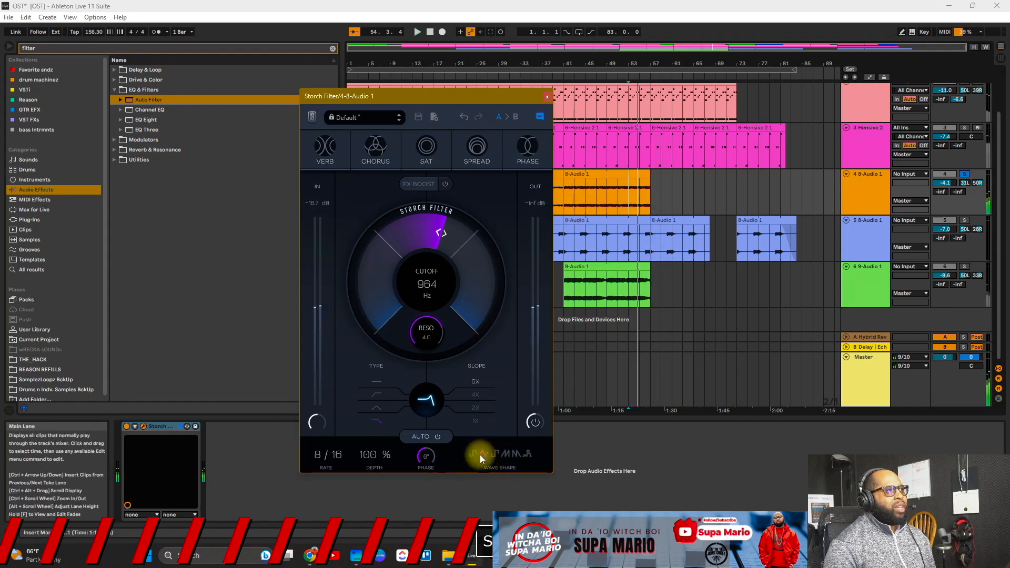
pyautogui.press('space')
pyautogui.click(471, 453)
pyautogui.press('space')
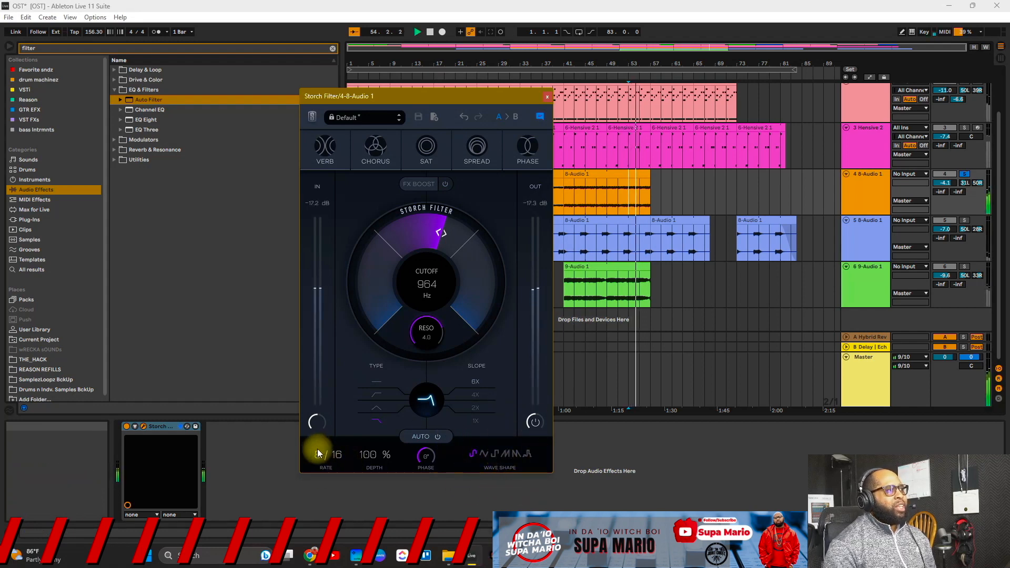
# Step: Set the LFO rate to 2/4 and depth to 47%, then raise the cutoff to 3.78 kHz
pyautogui.moveTo(326, 455)
pyautogui.mouseDown()
pyautogui.moveTo(326, 470)
pyautogui.moveTo(337, 455)
pyautogui.mouseUp()
pyautogui.press('space')
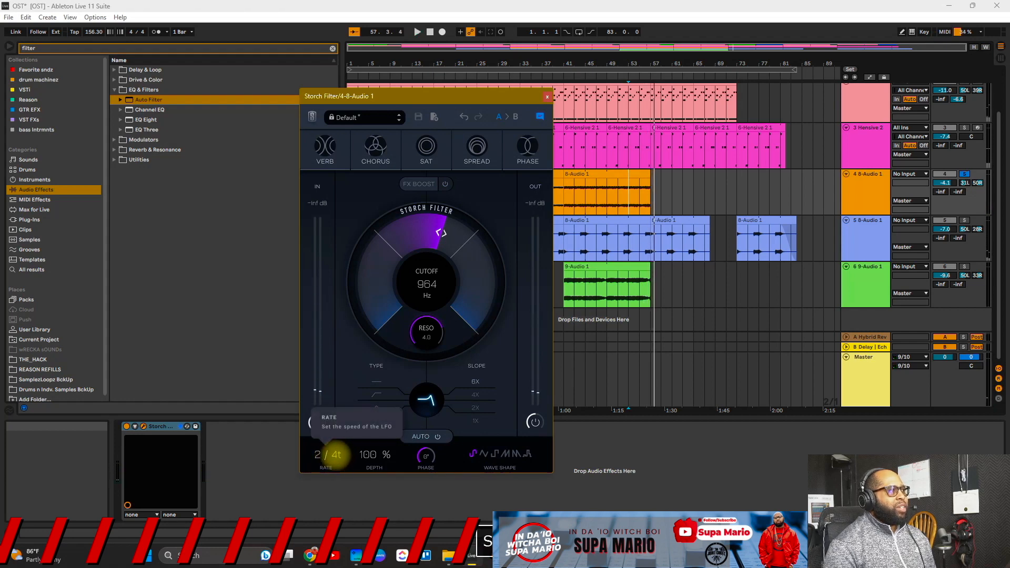
pyautogui.press('space')
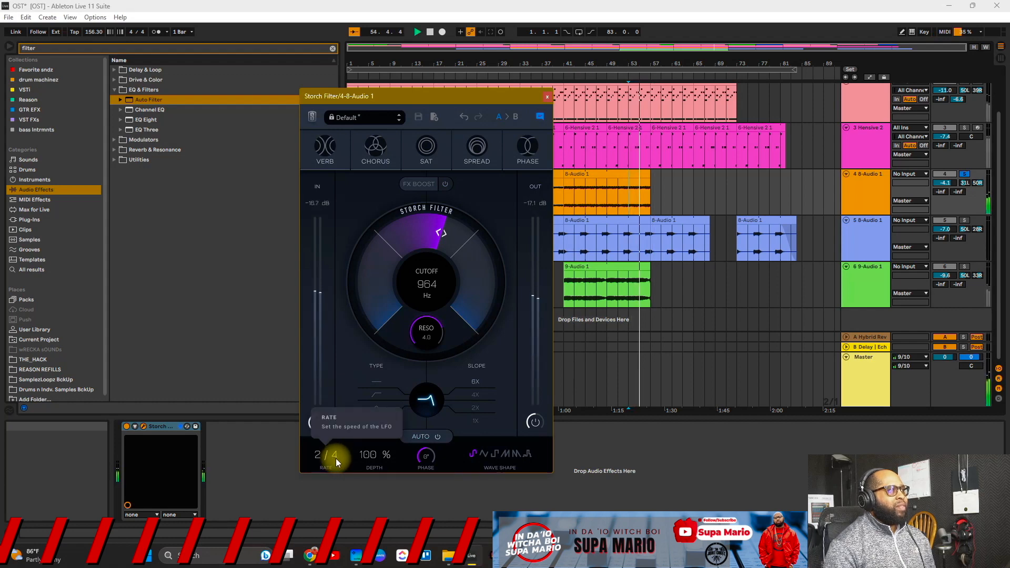
pyautogui.press('space')
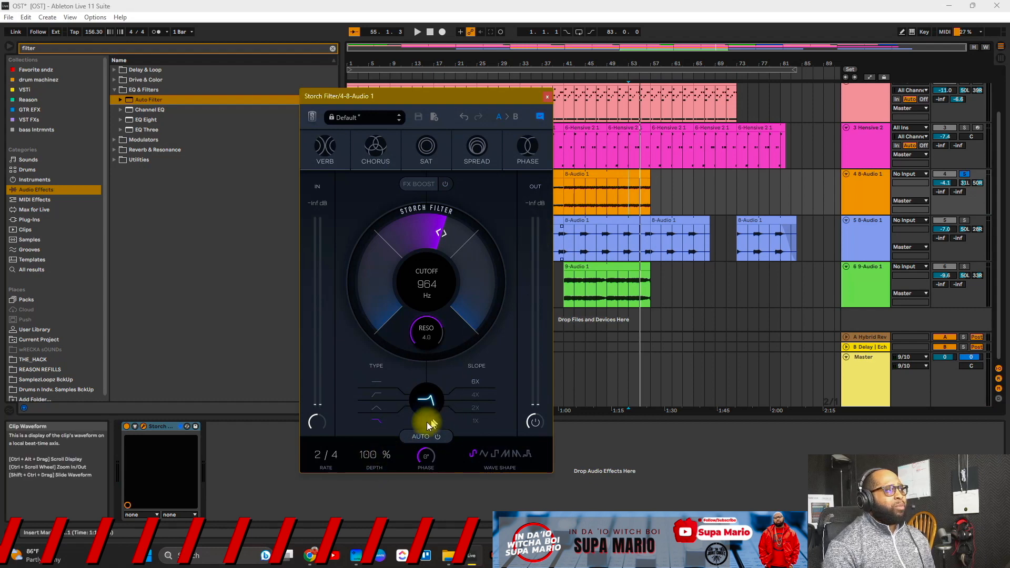
pyautogui.press('space')
pyautogui.moveTo(370, 453)
pyautogui.mouseDown()
pyautogui.moveTo(371, 468)
pyautogui.moveTo(371, 451)
pyautogui.mouseUp()
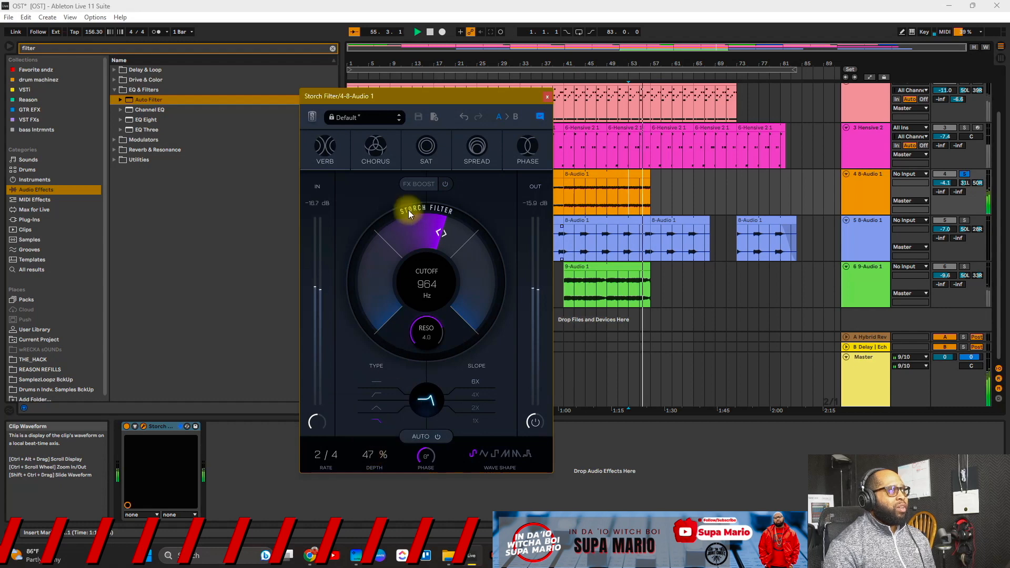
pyautogui.moveTo(408, 210); pyautogui.dragTo(444, 103)
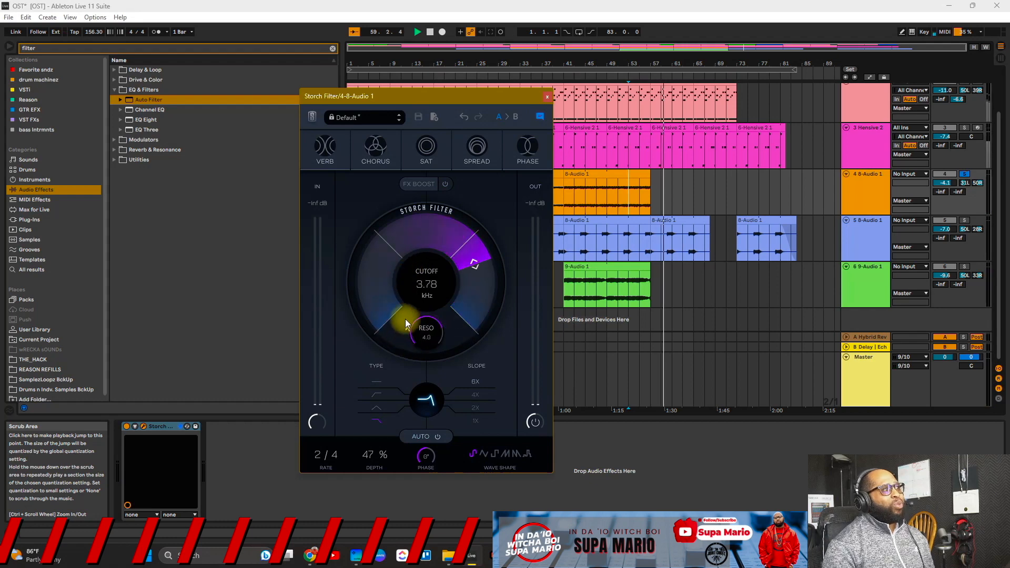
# Step: Sweep the Storch cutoff down below 1 kHz, then open it fully back to 20.5 kHz
pyautogui.moveTo(477, 325); pyautogui.dragTo(446, 317)
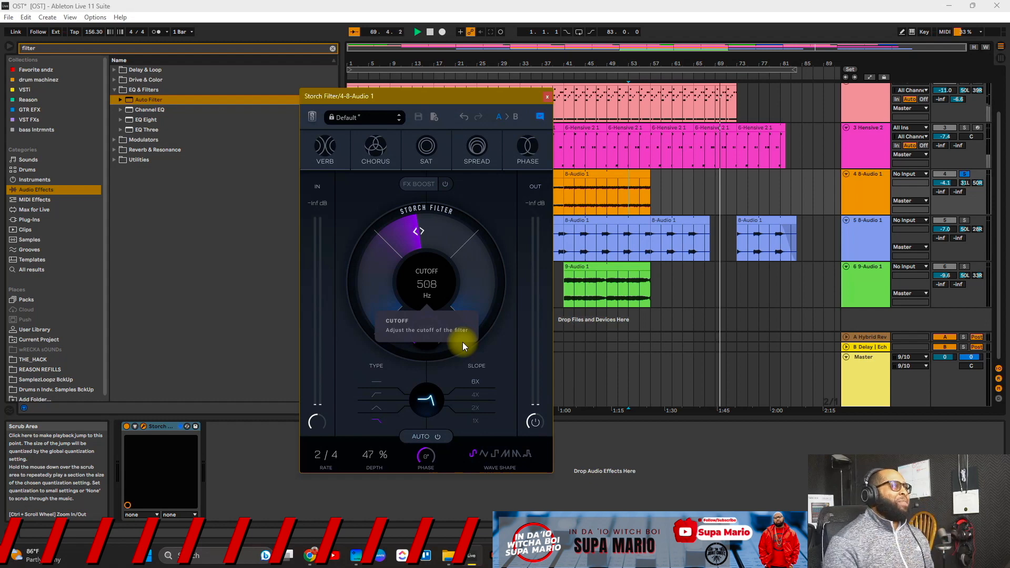
pyautogui.moveTo(391, 215); pyautogui.dragTo(408, 115)
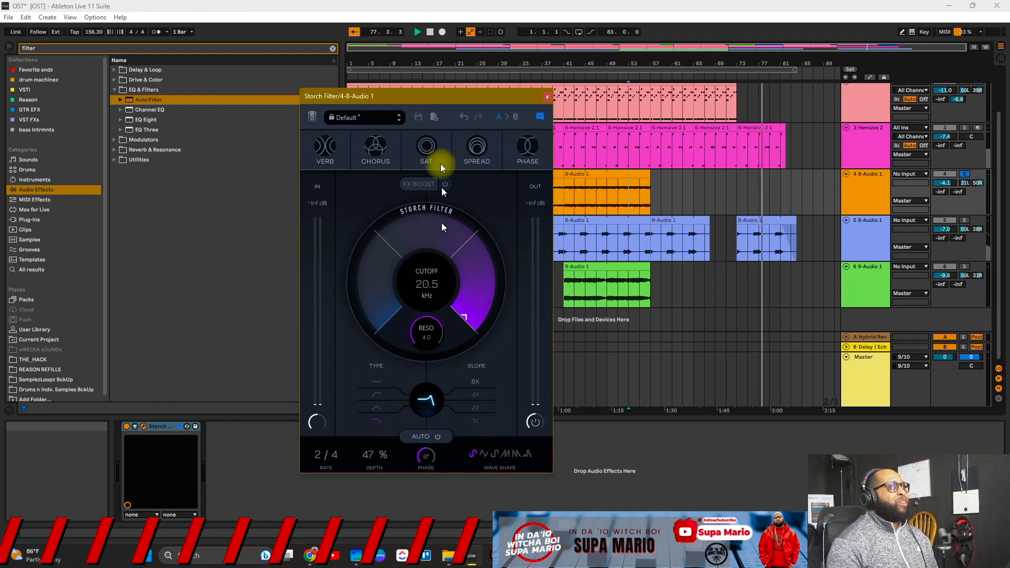
# Step: Switch to the Master track's Storch Filter, move its window upper left, and set play start at bar 53
pyautogui.click(618, 195)
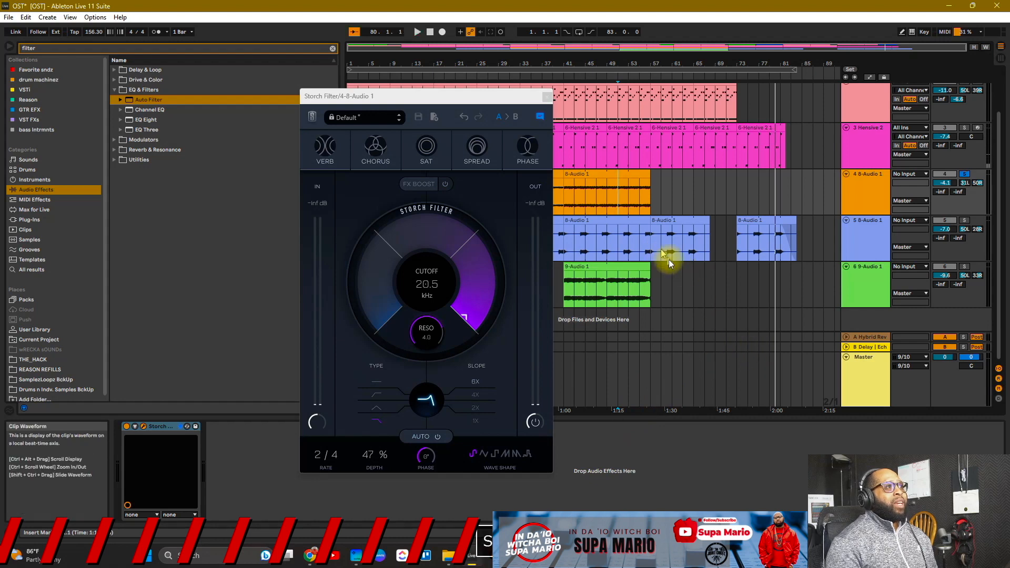
pyautogui.doubleClick(859, 200)
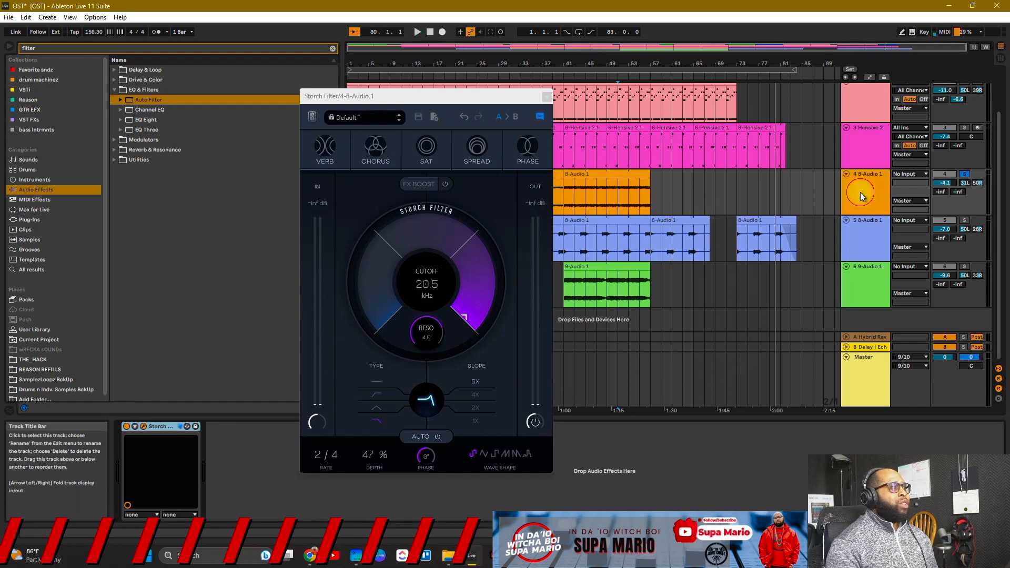
pyautogui.click(167, 423)
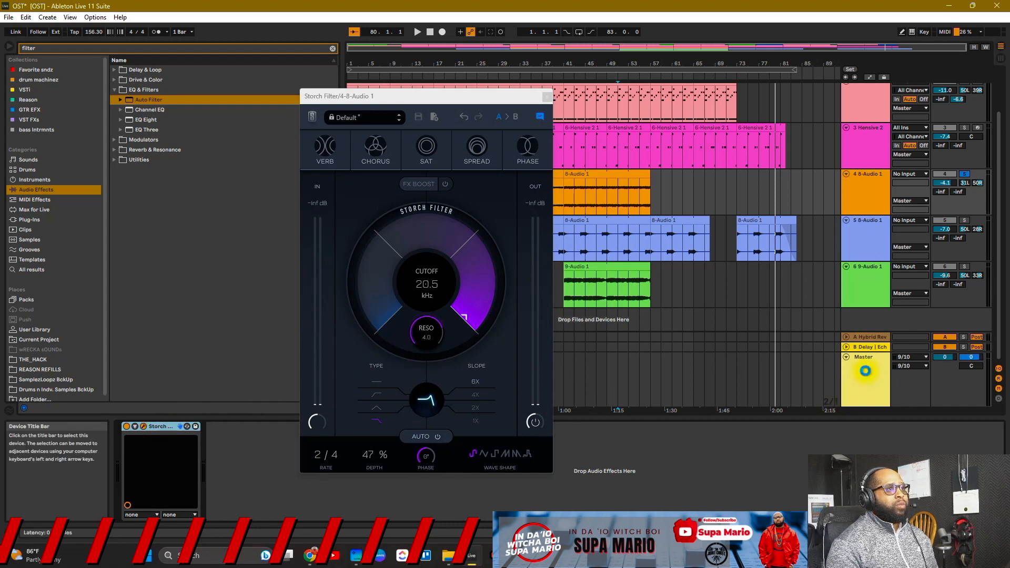
pyautogui.click(865, 371)
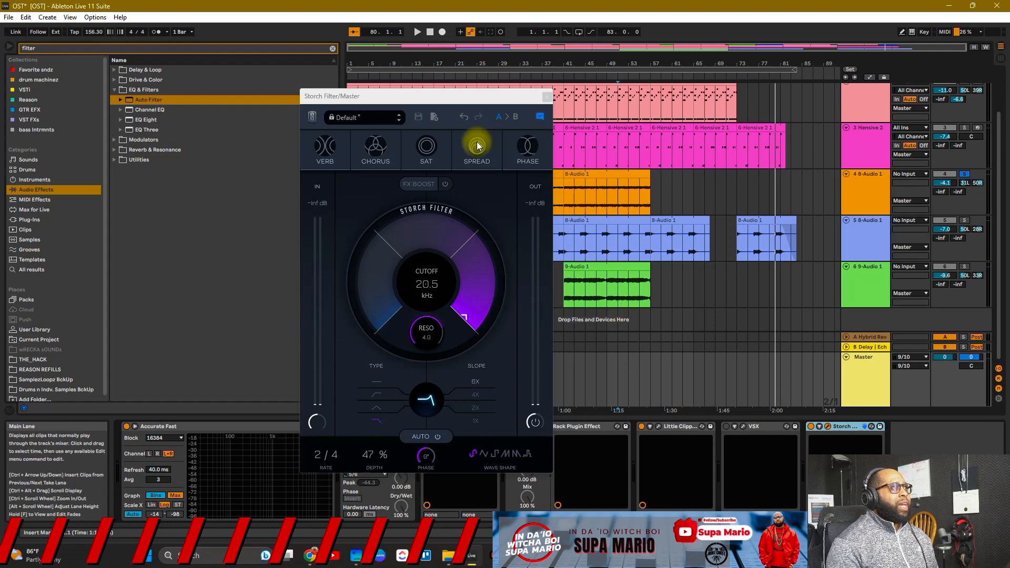
pyautogui.moveTo(463, 98); pyautogui.dragTo(259, 25)
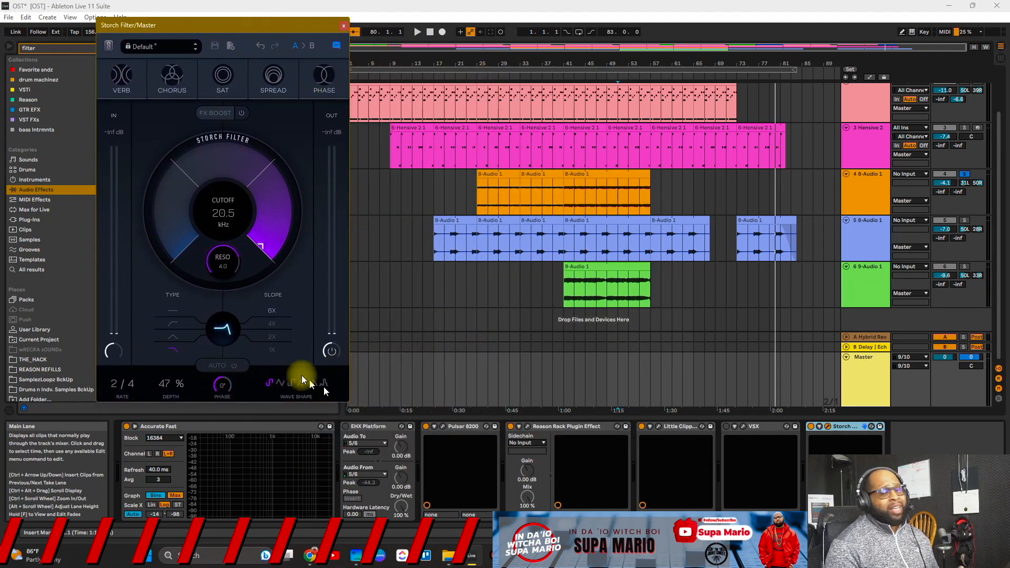
pyautogui.click(630, 287)
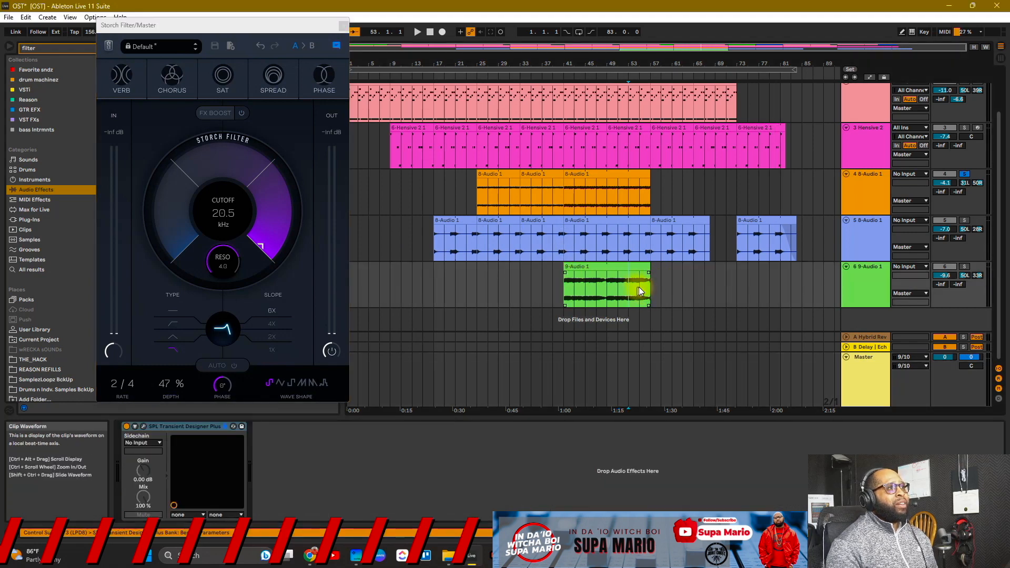
pyautogui.click(629, 288)
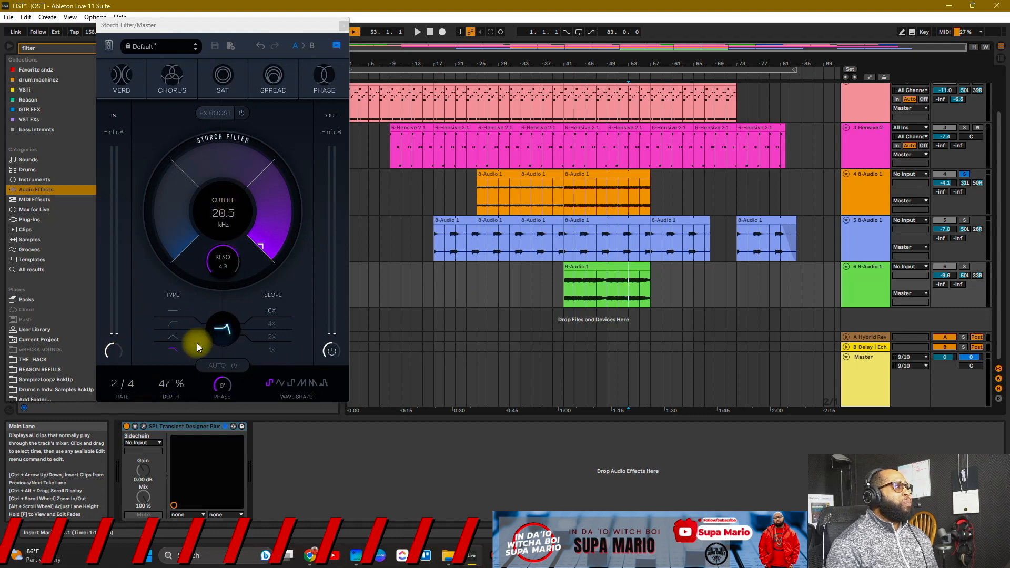
# Step: Turn on the Verb effect, un-solo track 4, and sweep the cutoff to 10.5 kHz while playing
pyautogui.click(135, 89)
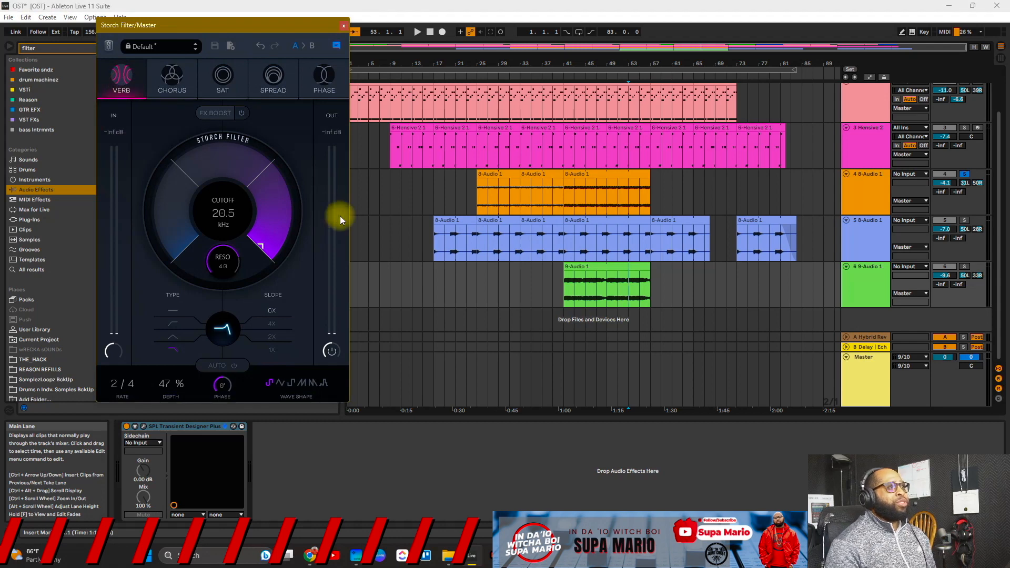
pyautogui.press('space')
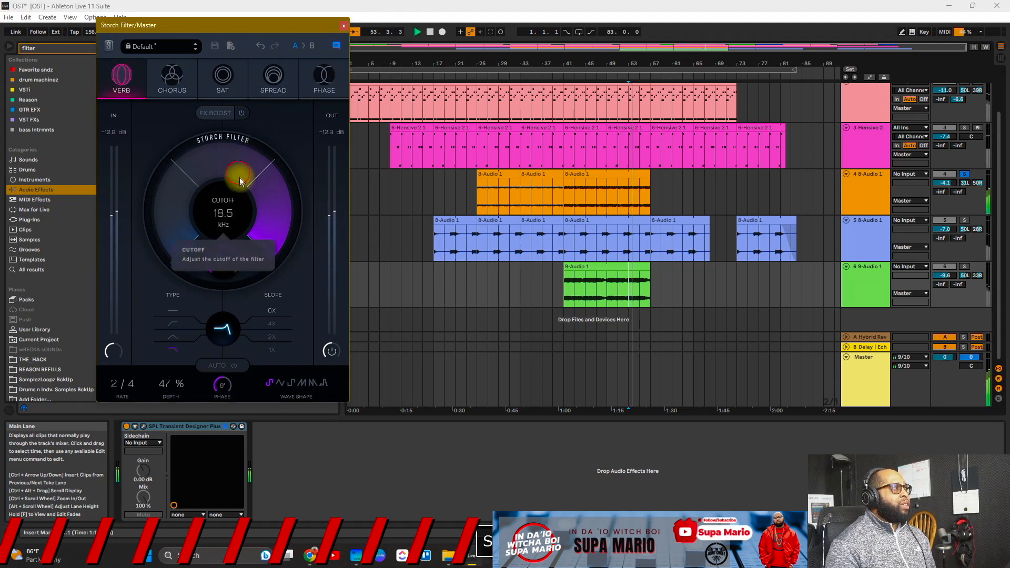
pyautogui.moveTo(232, 167); pyautogui.dragTo(232, 40)
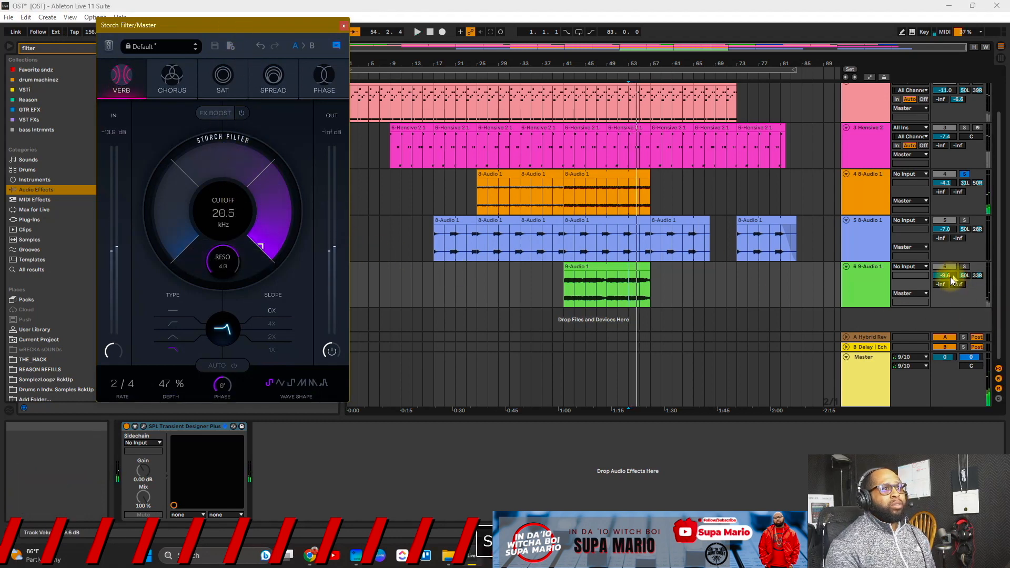
pyautogui.click(964, 174)
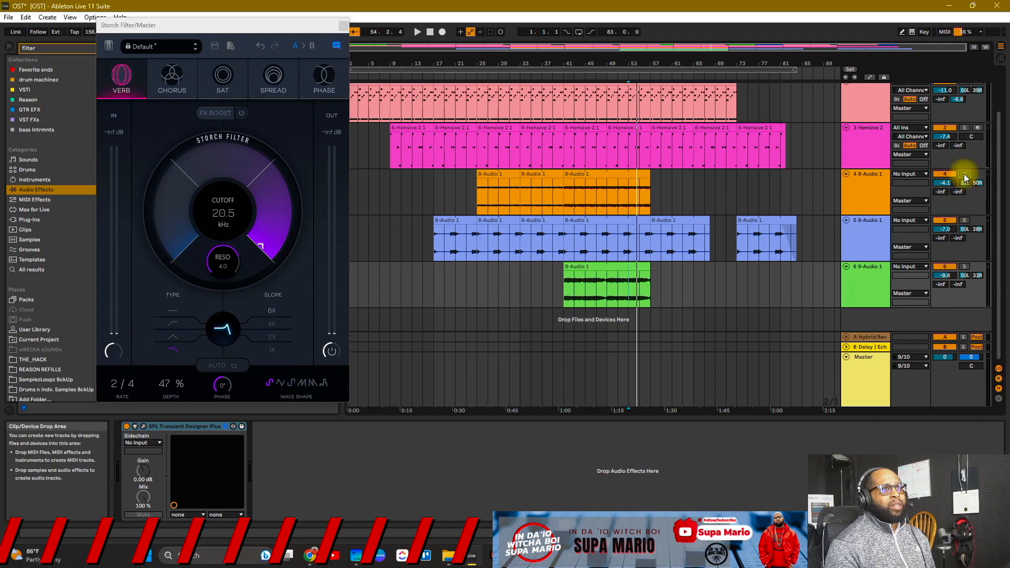
pyautogui.press('space')
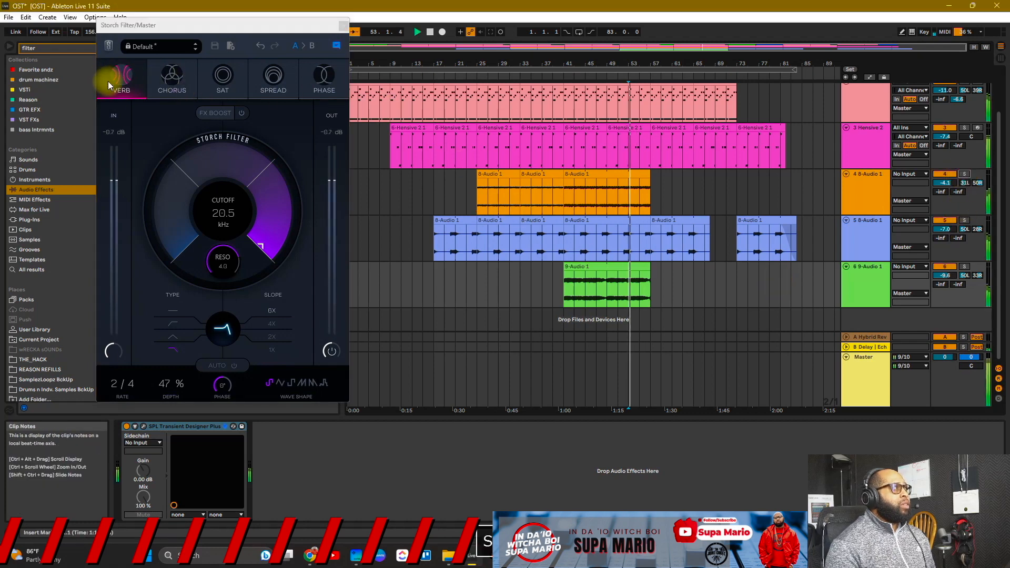
pyautogui.click(118, 84)
pyautogui.moveTo(201, 156); pyautogui.dragTo(151, 3)
pyautogui.click(129, 84)
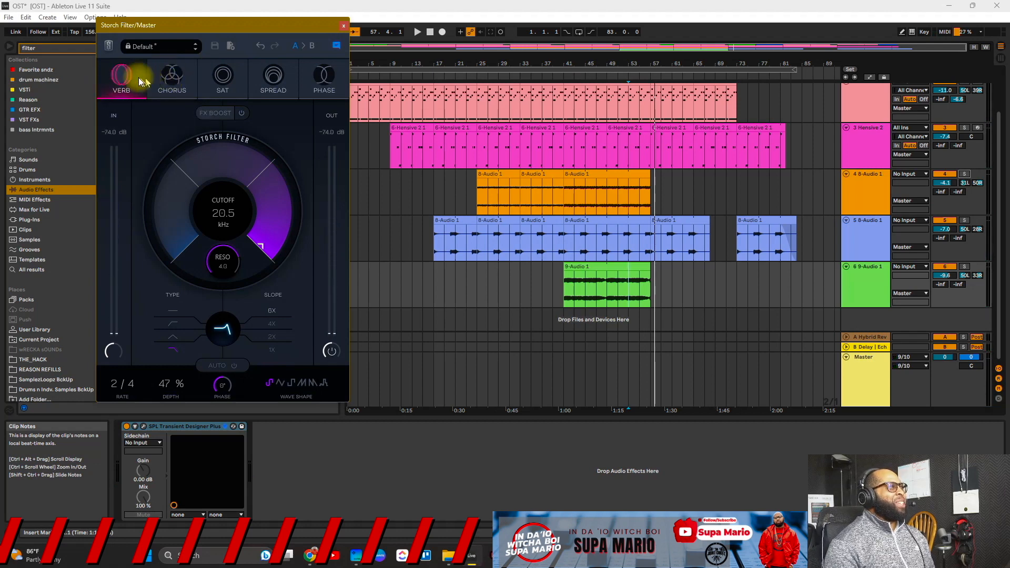
# Step: Audition Chorus with a cutoff sweep to 10.5 kHz, then switch the effect to Sat
pyautogui.click(167, 76)
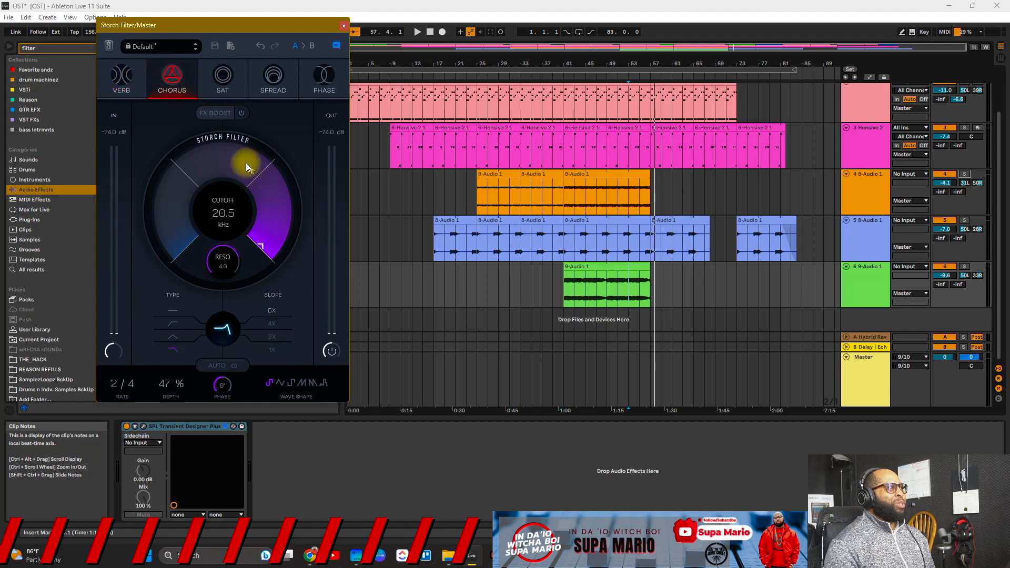
pyautogui.press('space')
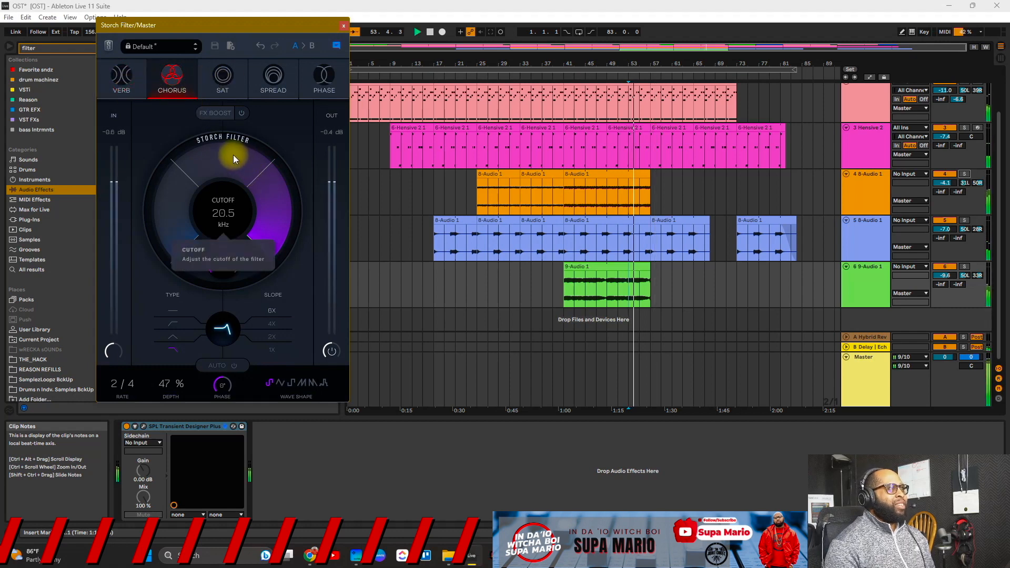
pyautogui.moveTo(227, 154); pyautogui.dragTo(215, 7)
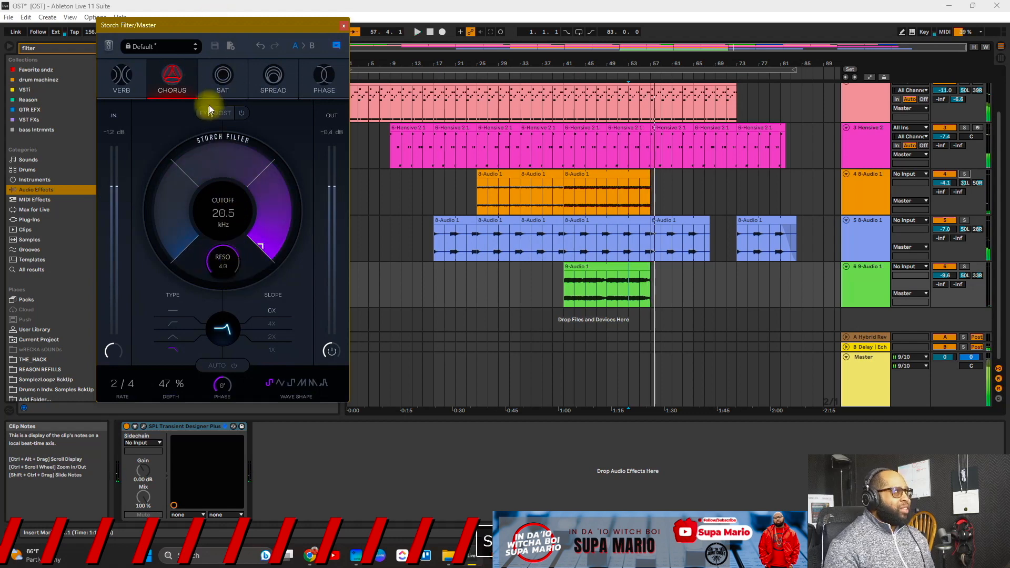
pyautogui.click(223, 79)
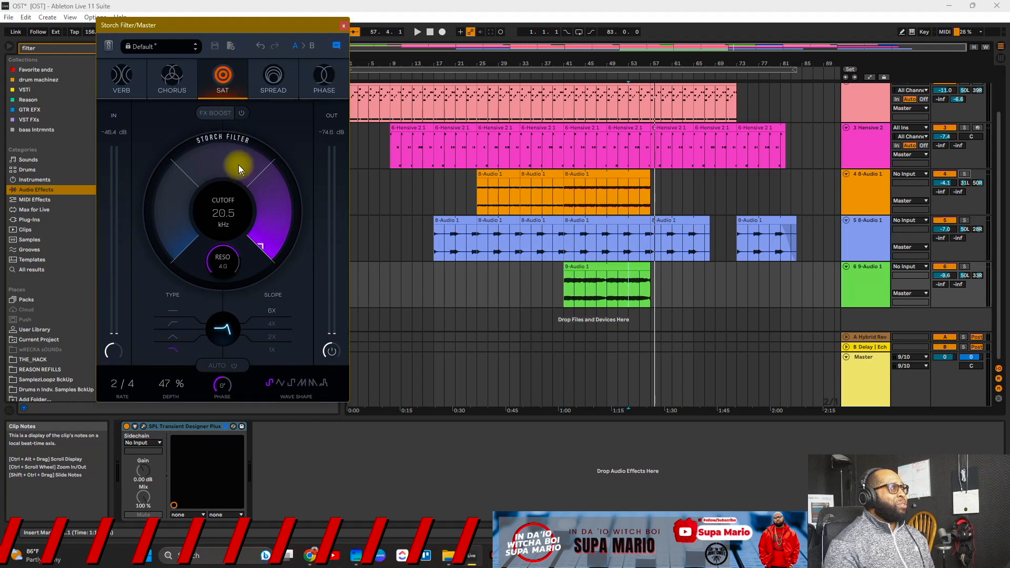
# Step: Sweep the cutoff to 6.23 kHz, then audition Spread with a sweep to 17.5 kHz
pyautogui.press('space')
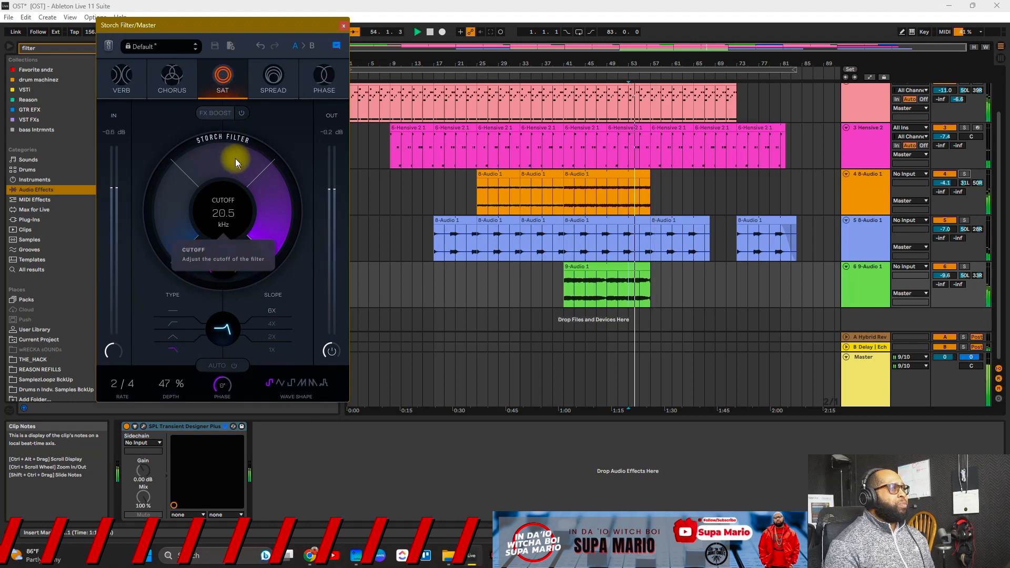
pyautogui.moveTo(228, 151); pyautogui.dragTo(225, 86)
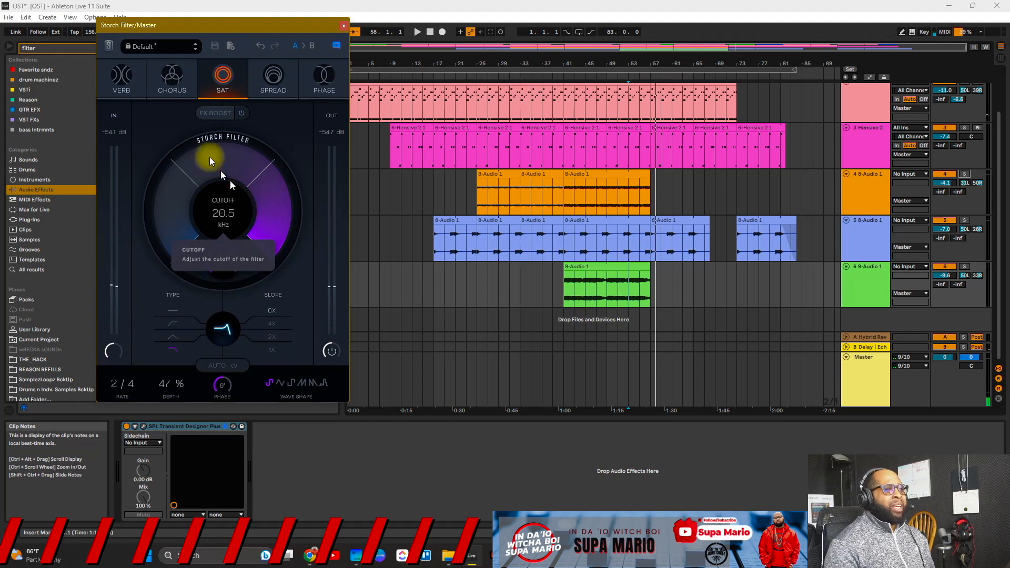
pyautogui.click(269, 76)
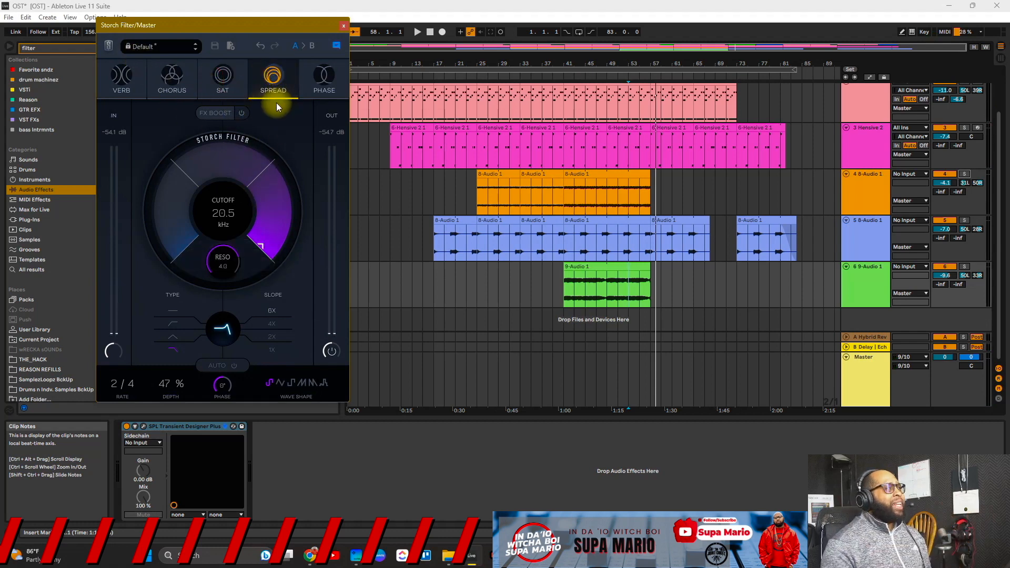
pyautogui.press('space')
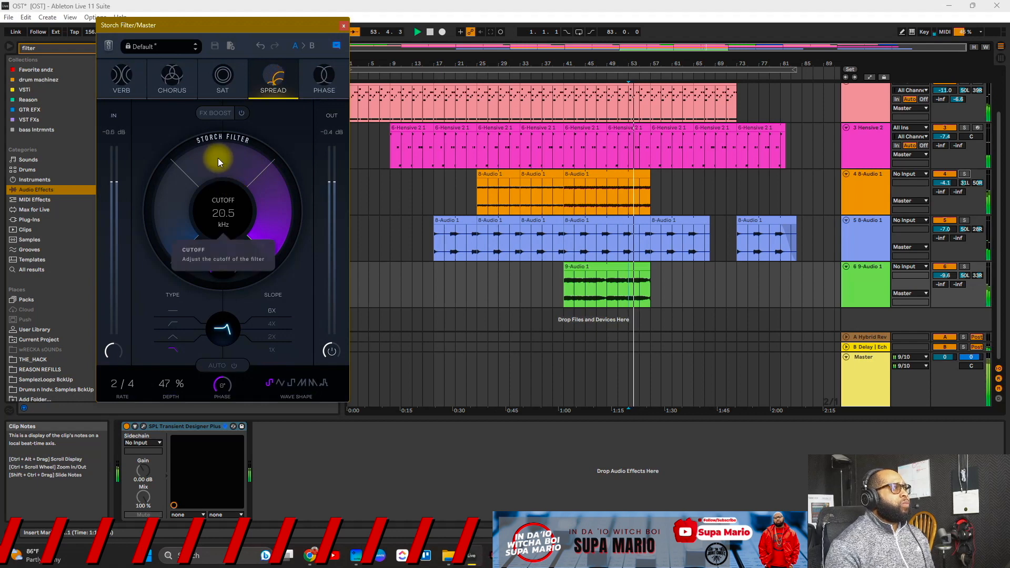
pyautogui.moveTo(225, 150); pyautogui.dragTo(221, 4)
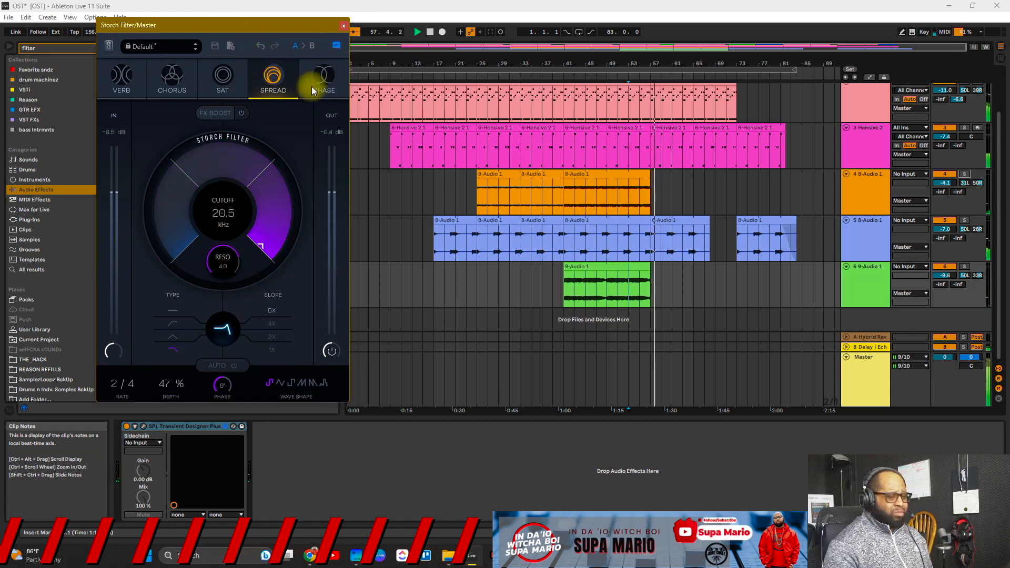
pyautogui.press('space')
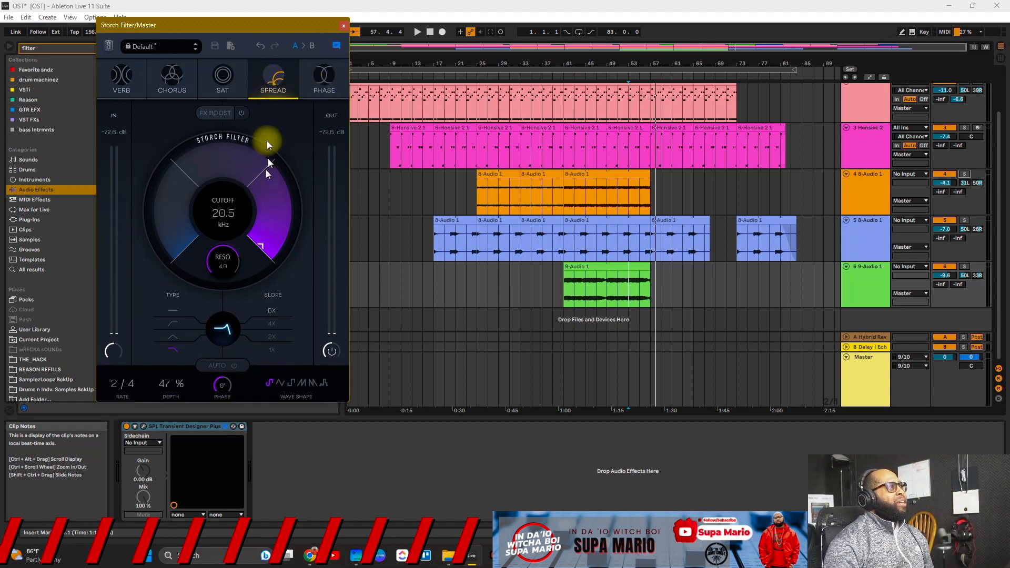
# Step: Audition the Phase effect with FX Boost toggled, sweeping the cutoff to 2.10 and 6.56 kHz
pyautogui.click(332, 82)
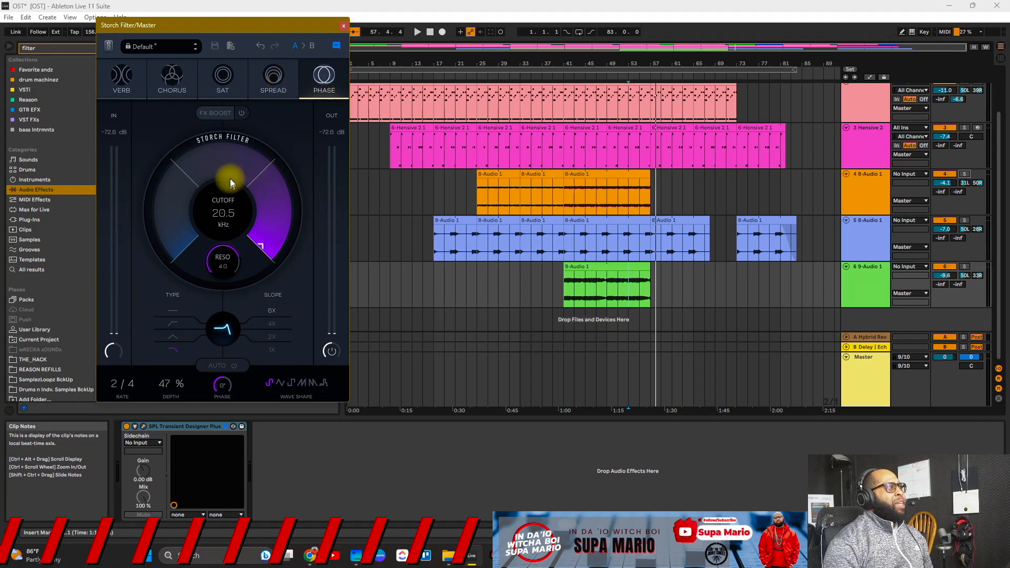
pyautogui.press('space')
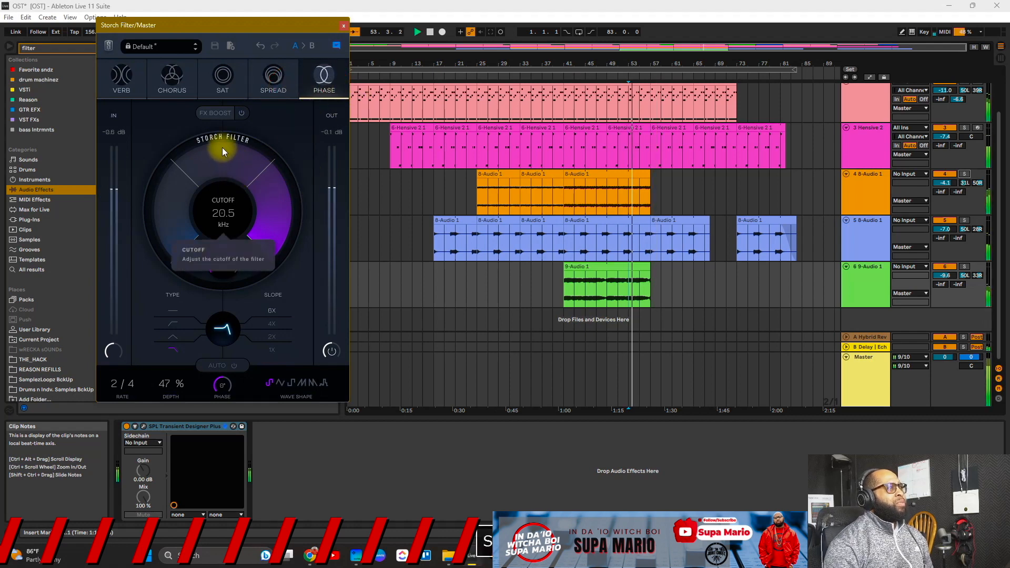
pyautogui.moveTo(223, 151); pyautogui.dragTo(235, 4)
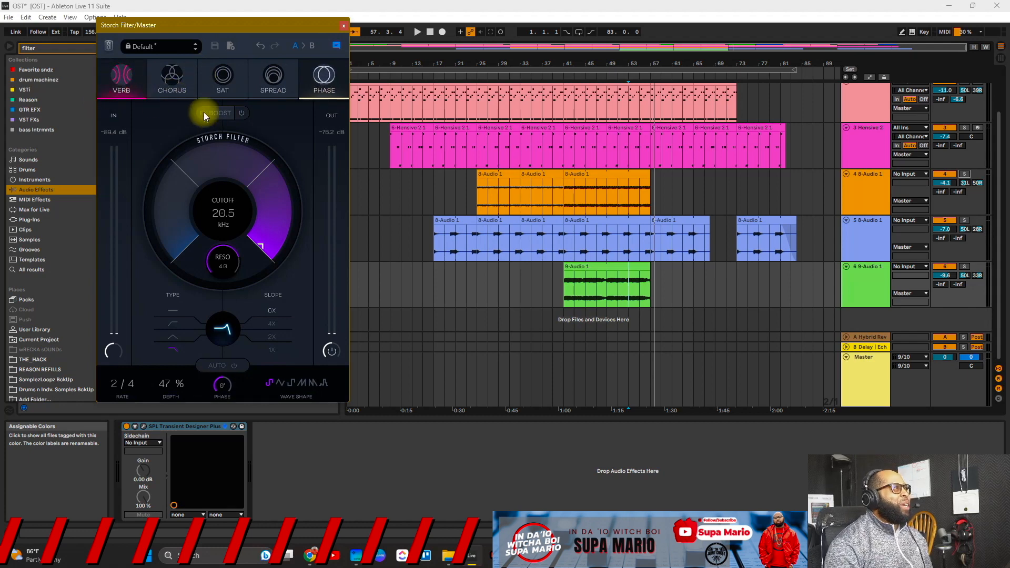
pyautogui.click(242, 113)
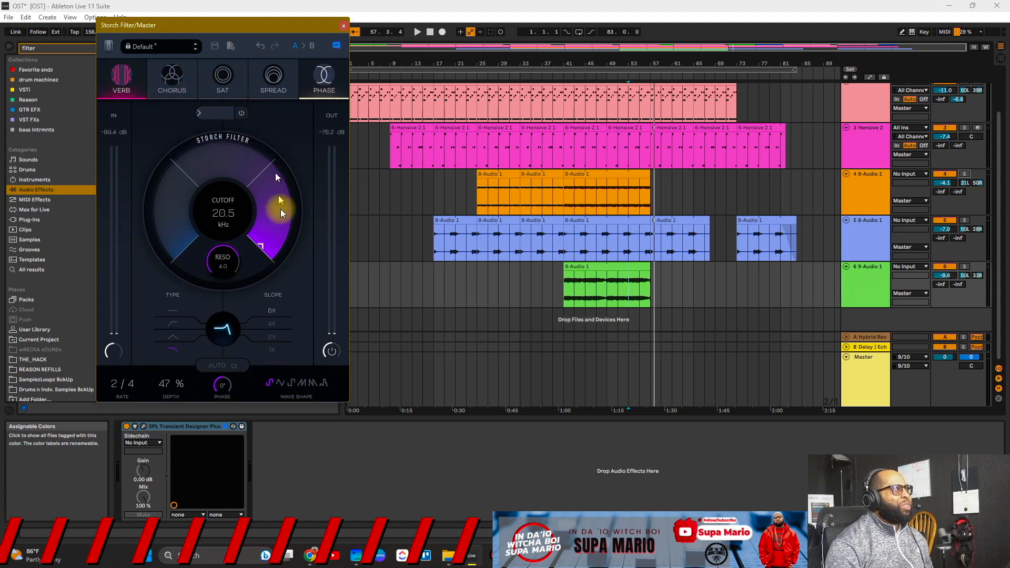
pyautogui.press('space')
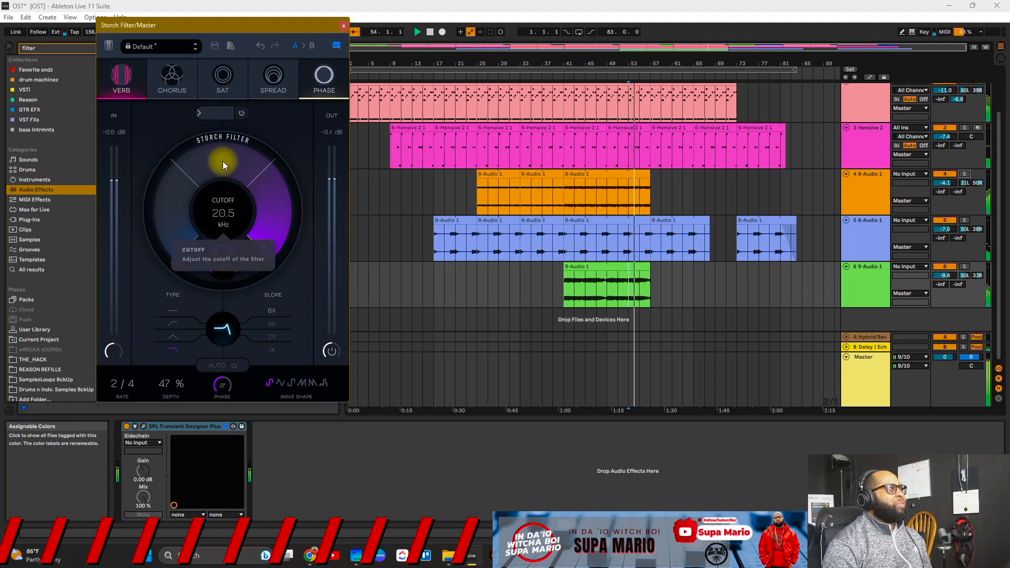
pyautogui.moveTo(227, 157); pyautogui.dragTo(225, 2)
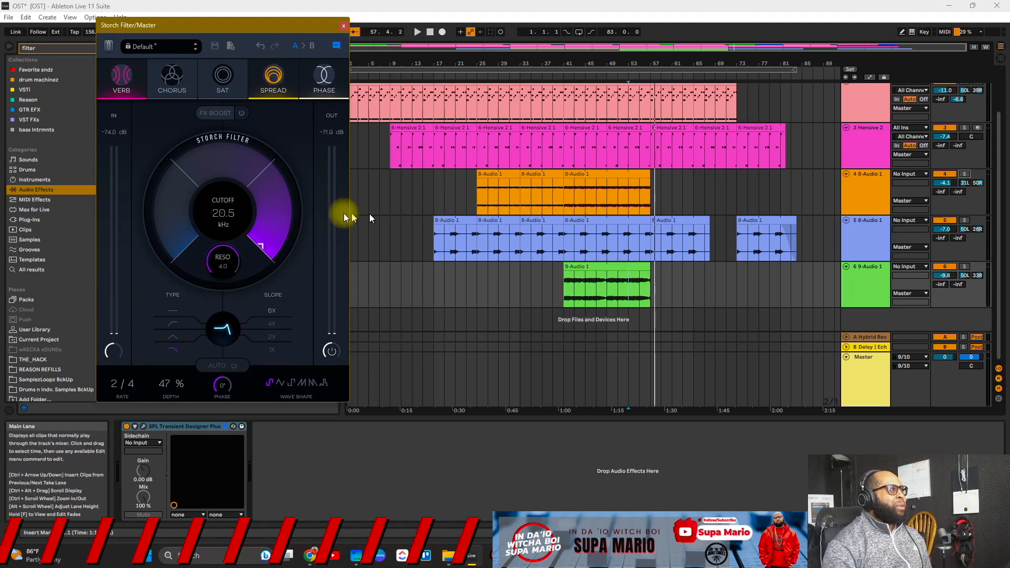
# Step: Replay with a cutoff sweep to 5.52 kHz, then move the insert marker to bar 31
pyautogui.press('space')
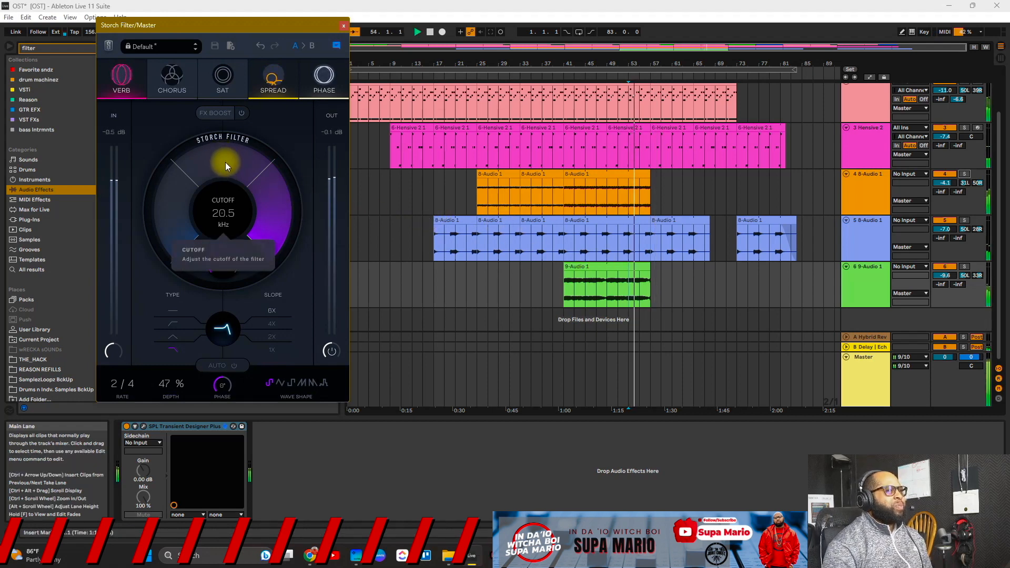
pyautogui.moveTo(225, 163); pyautogui.dragTo(259, 2)
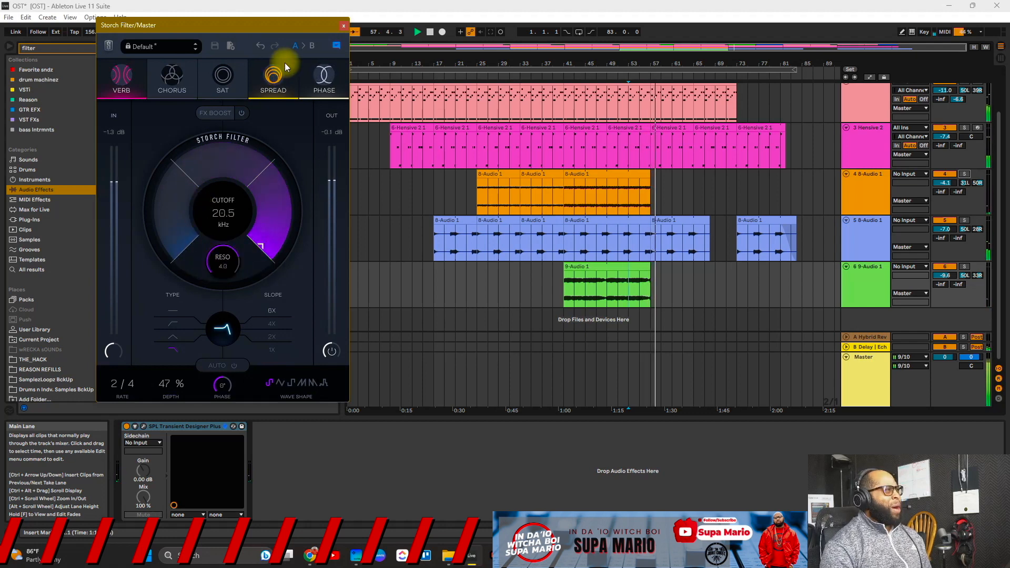
pyautogui.press('space')
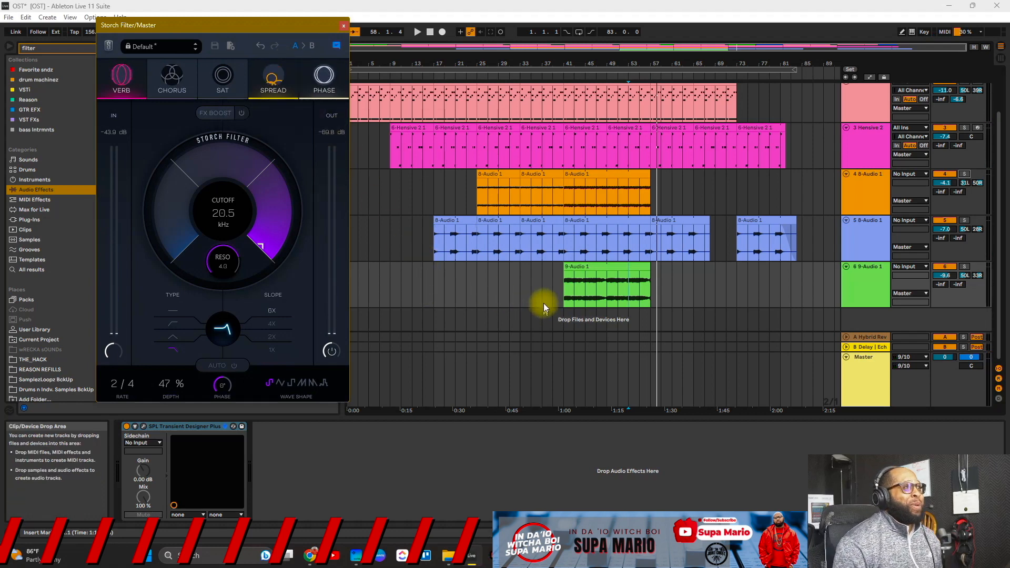
pyautogui.click(511, 273)
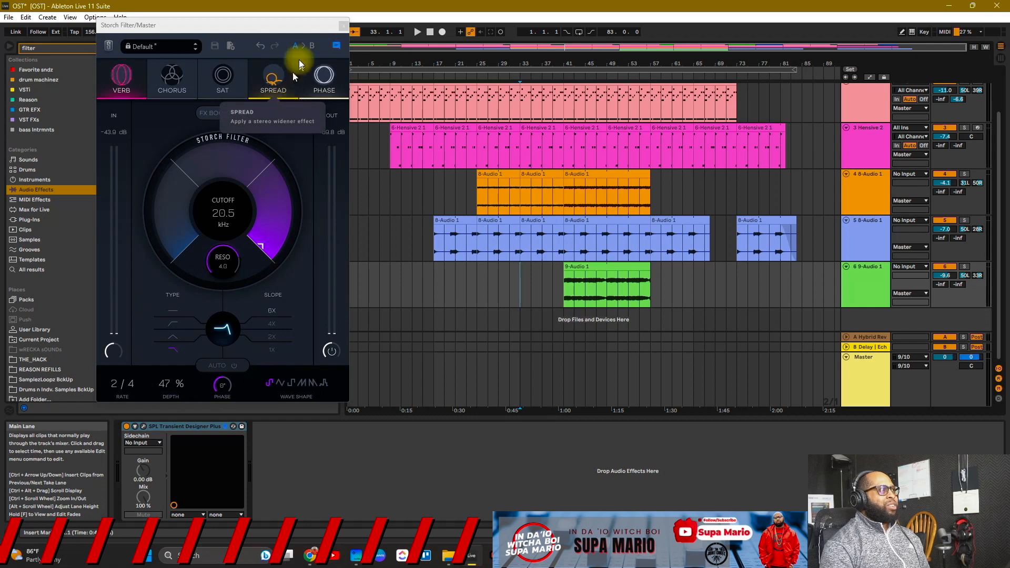
# Step: Turn off the Phase, Spread and Verb effects and show the Master track's devices
pyautogui.click(277, 28)
pyautogui.click(324, 80)
pyautogui.click(271, 78)
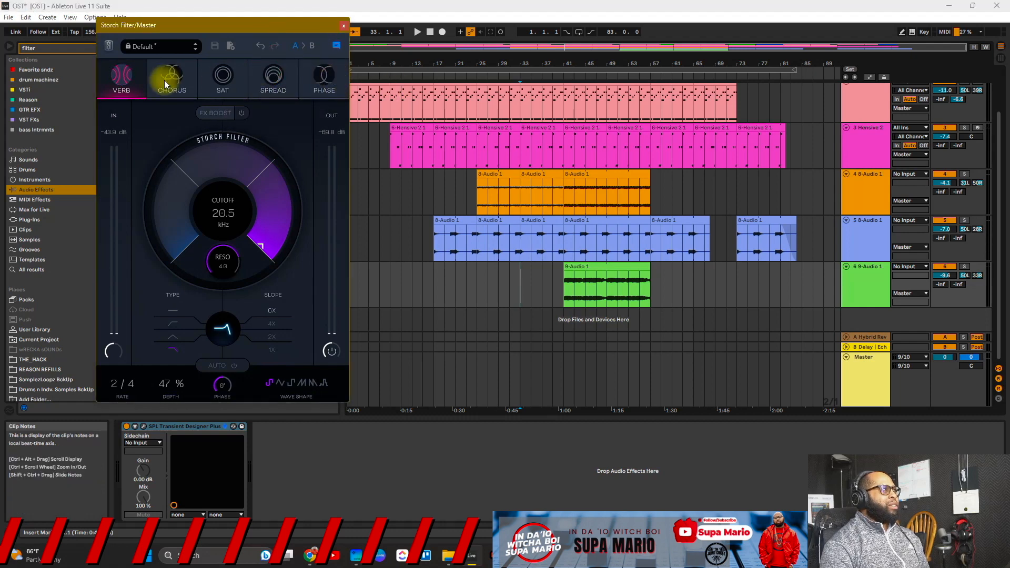
pyautogui.click(121, 76)
pyautogui.click(944, 366)
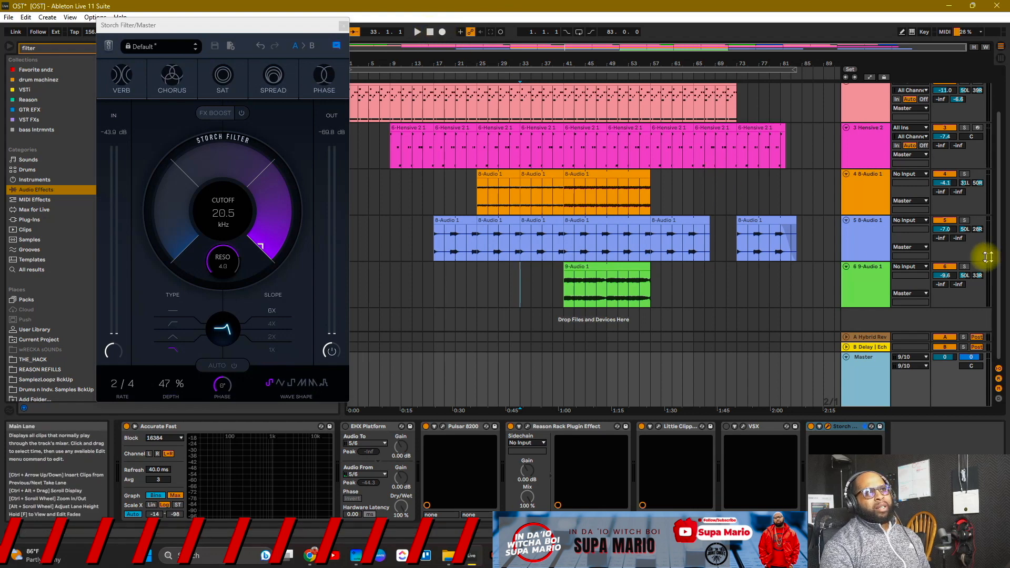
# Step: Scroll through the arrangement tracks and restart playback with the Storch Filter at 20.5 kHz
pyautogui.scroll(2, 958, 247)
pyautogui.scroll(-2, 944, 303)
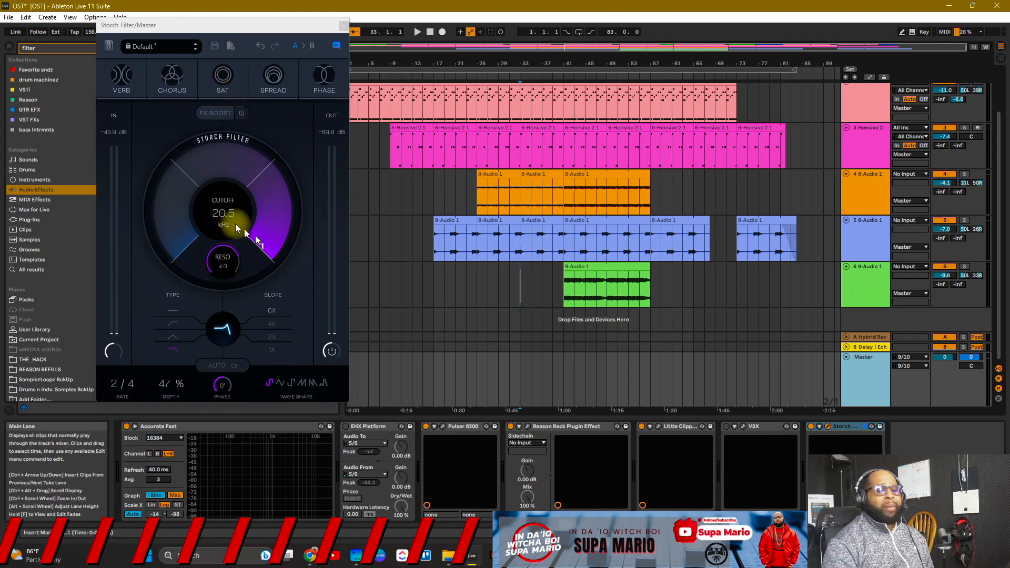
pyautogui.press('space')
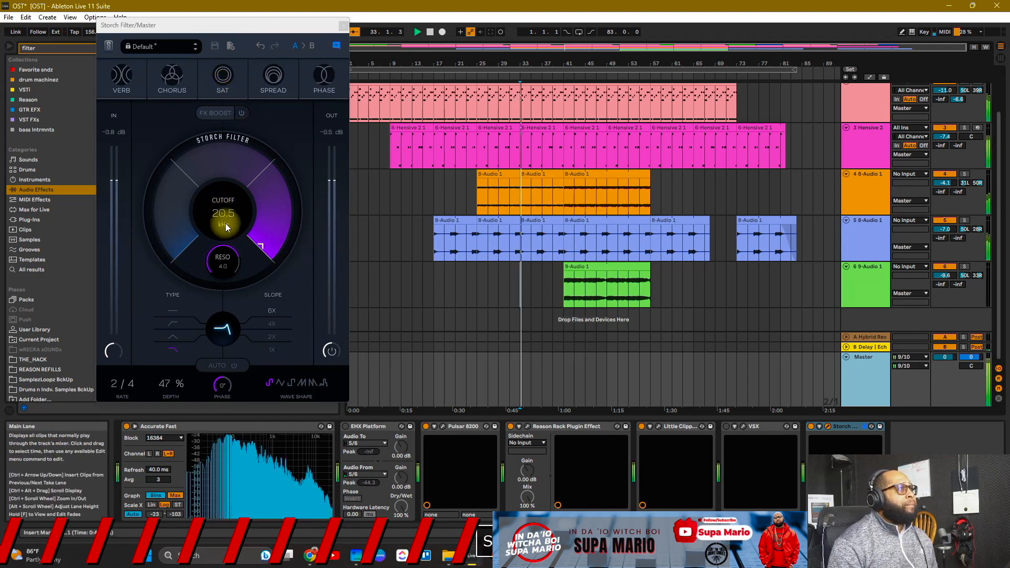
# Step: Switch the Storch Filter to high-pass with Spread on, arm Arrangement Record, and raise the cutoff
pyautogui.click(166, 323)
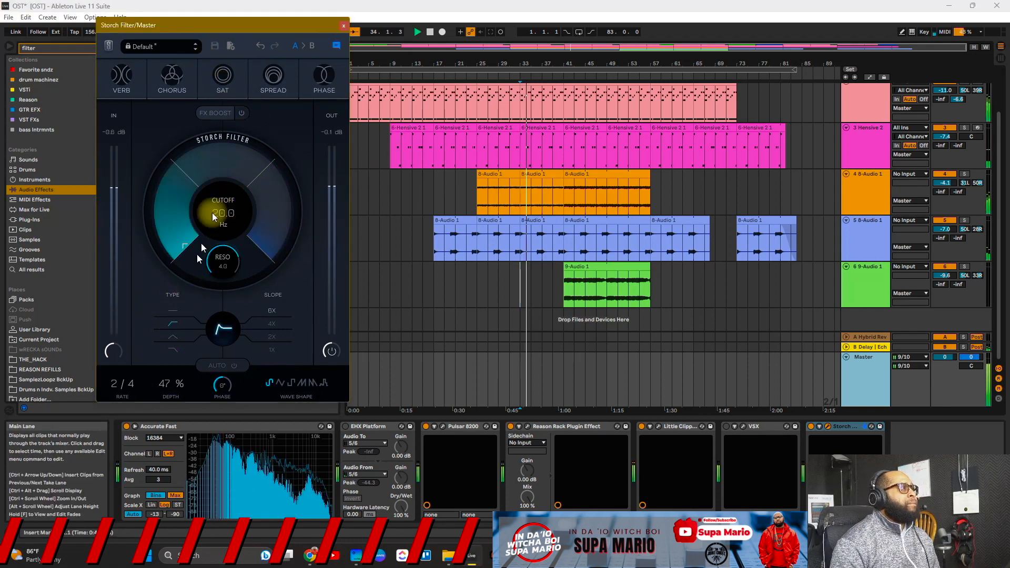
pyautogui.click(280, 86)
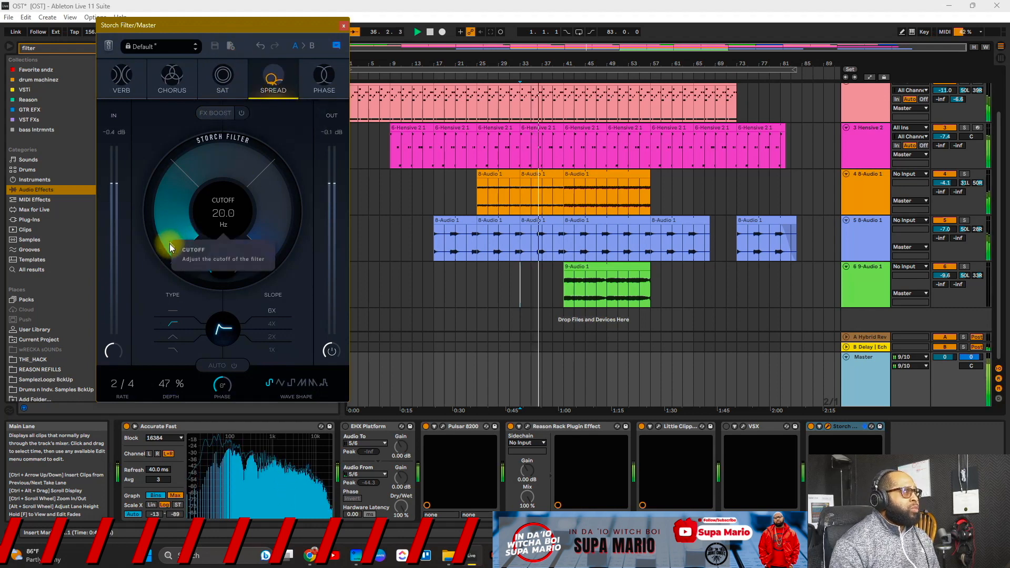
pyautogui.click(442, 32)
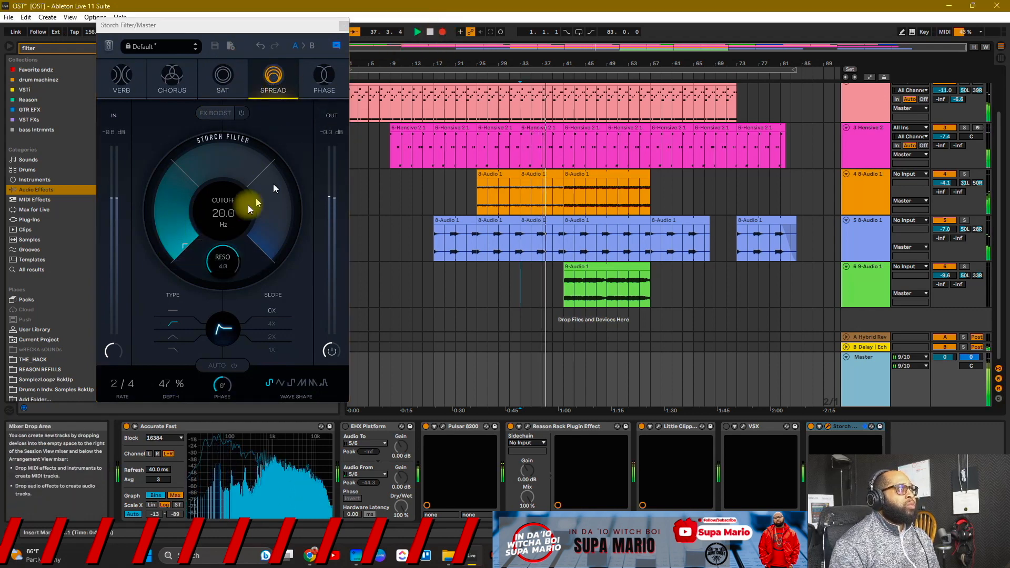
pyautogui.moveTo(180, 241)
pyautogui.mouseDown()
pyautogui.moveTo(189, 139)
pyautogui.moveTo(184, 245)
pyautogui.mouseUp()
# Step: Swap Spread for Verb, Phase and Chorus, change filter type, and sweep cutoff to about 6.67 kHz
pyautogui.click(273, 91)
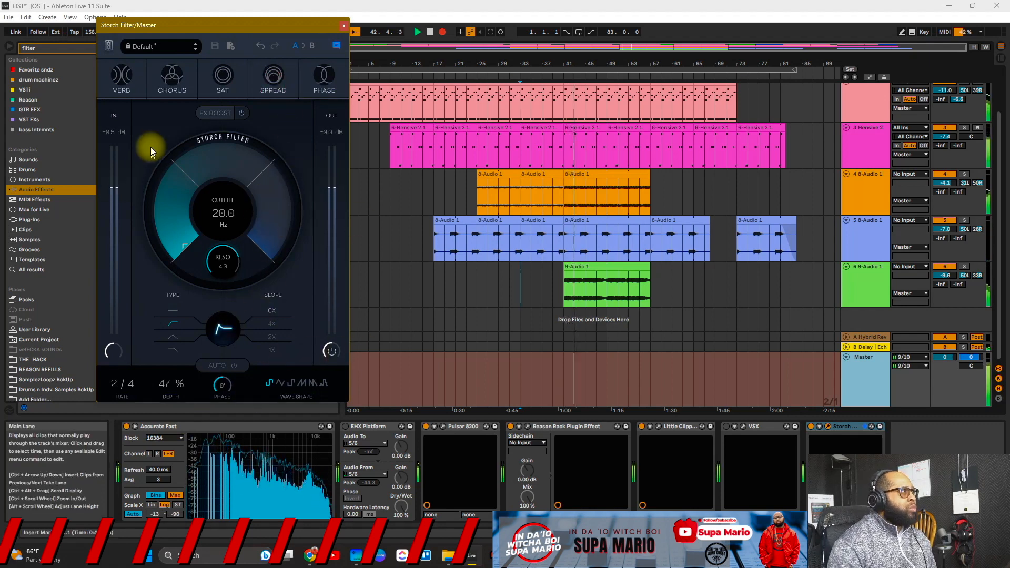
pyautogui.click(122, 84)
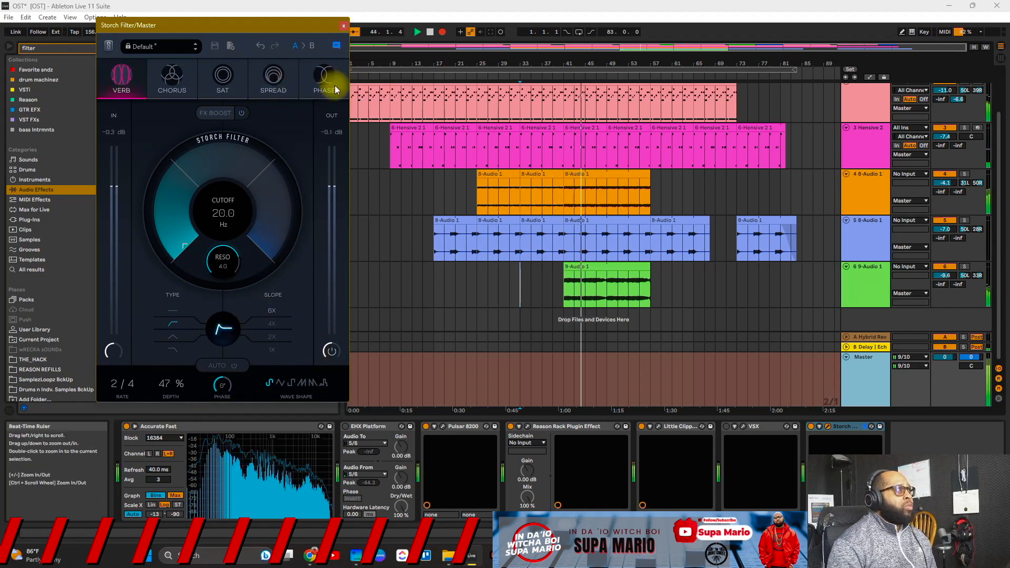
pyautogui.click(333, 86)
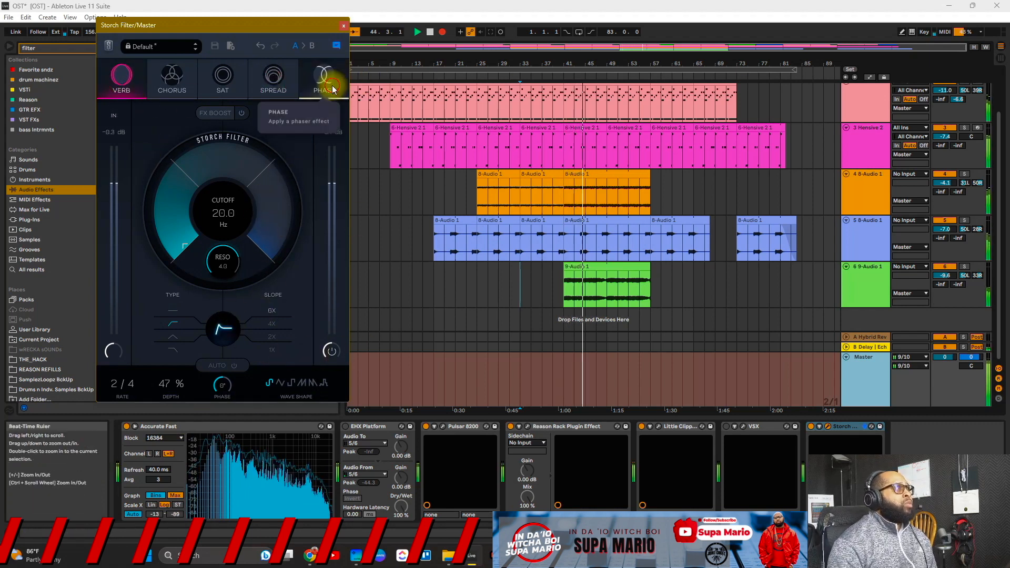
pyautogui.click(173, 349)
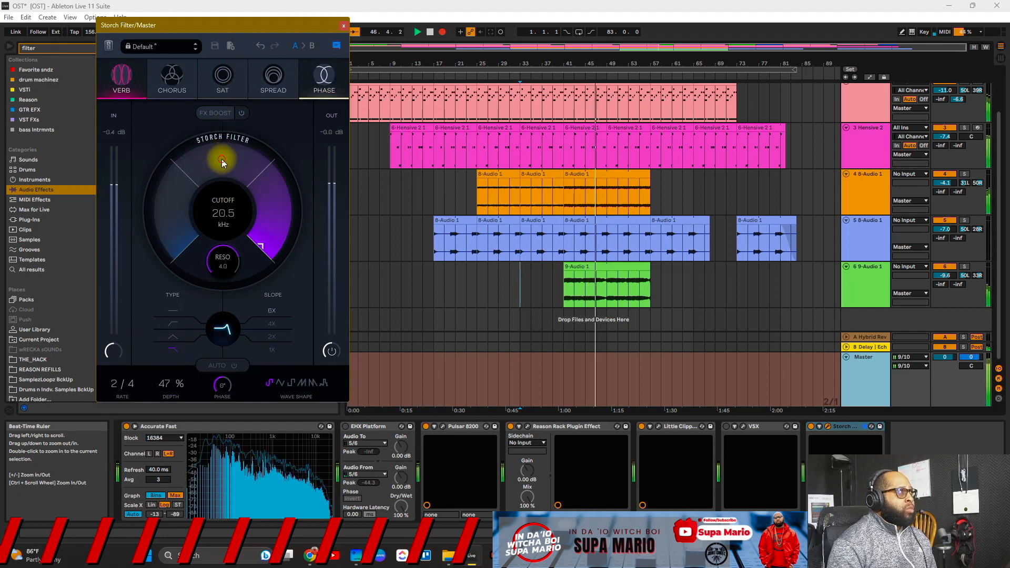
pyautogui.moveTo(222, 161); pyautogui.dragTo(246, 115)
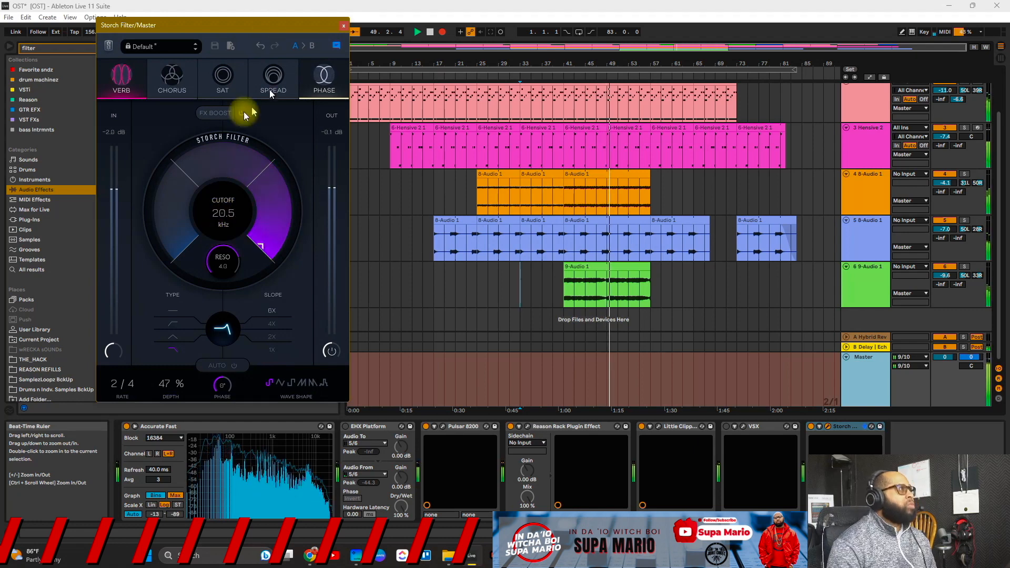
pyautogui.click(174, 81)
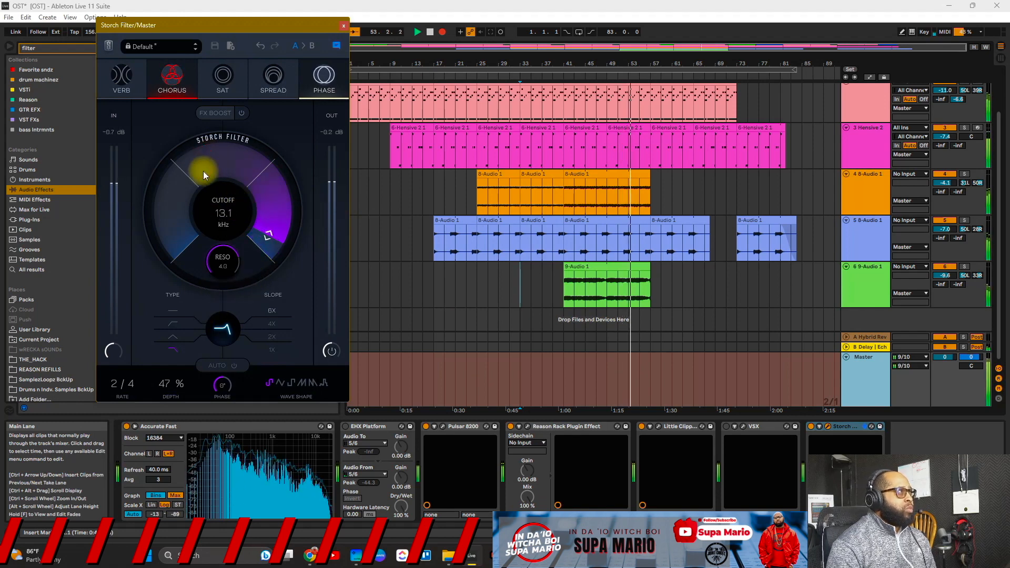
pyautogui.moveTo(203, 174); pyautogui.dragTo(186, 3)
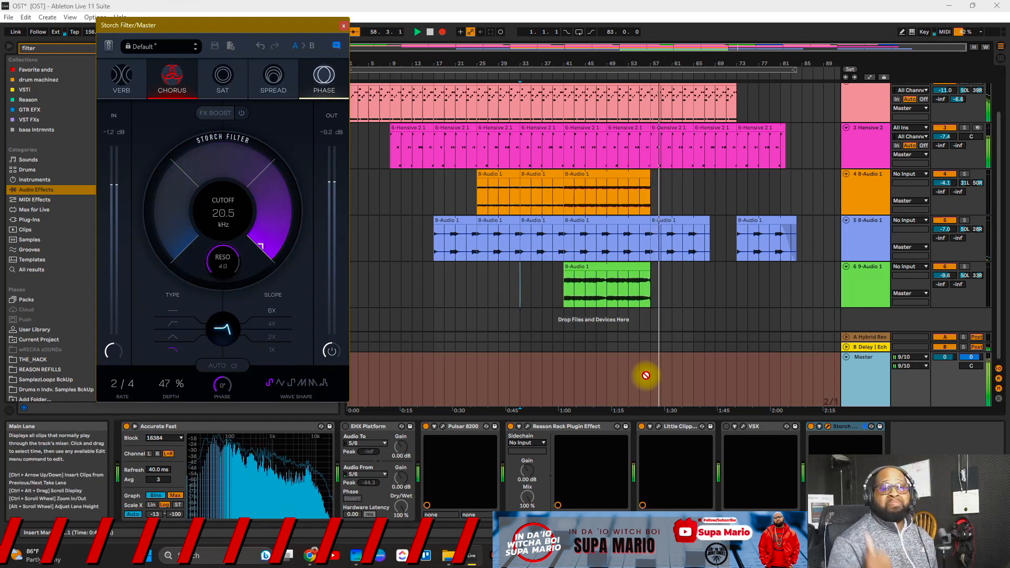
# Step: Stop playback, set the start position to bar 33, and select the Master track
pyautogui.press('space')
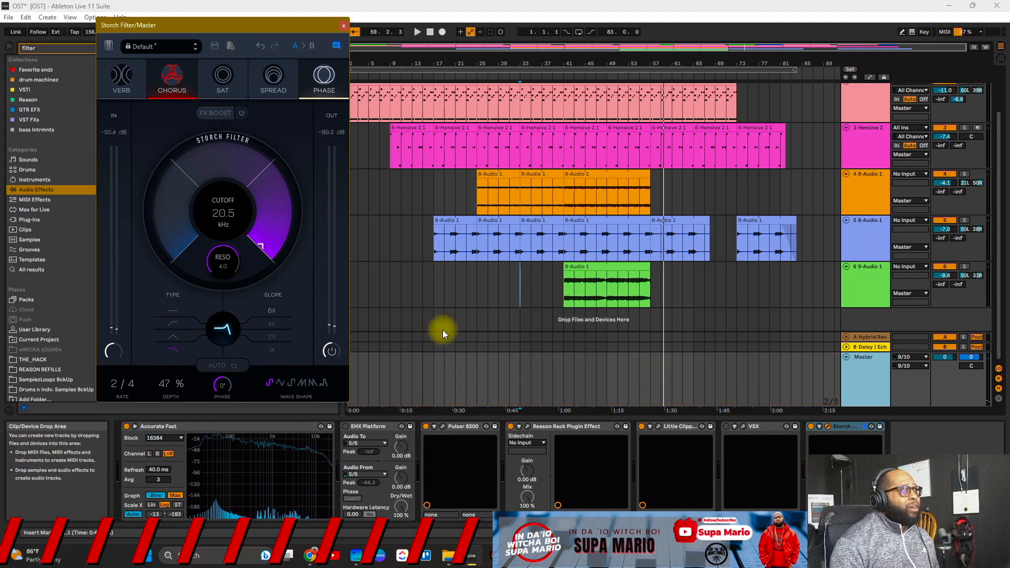
pyautogui.click(522, 287)
pyautogui.click(848, 399)
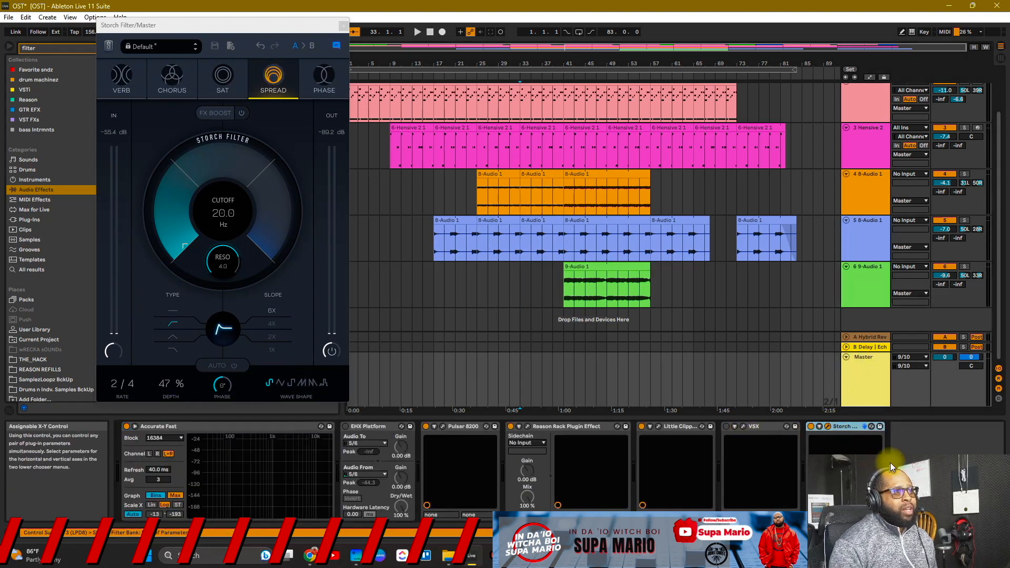
# Step: Unfold the Storch Filter's parameters, turn off Spread, and play from bar 33
pyautogui.click(819, 426)
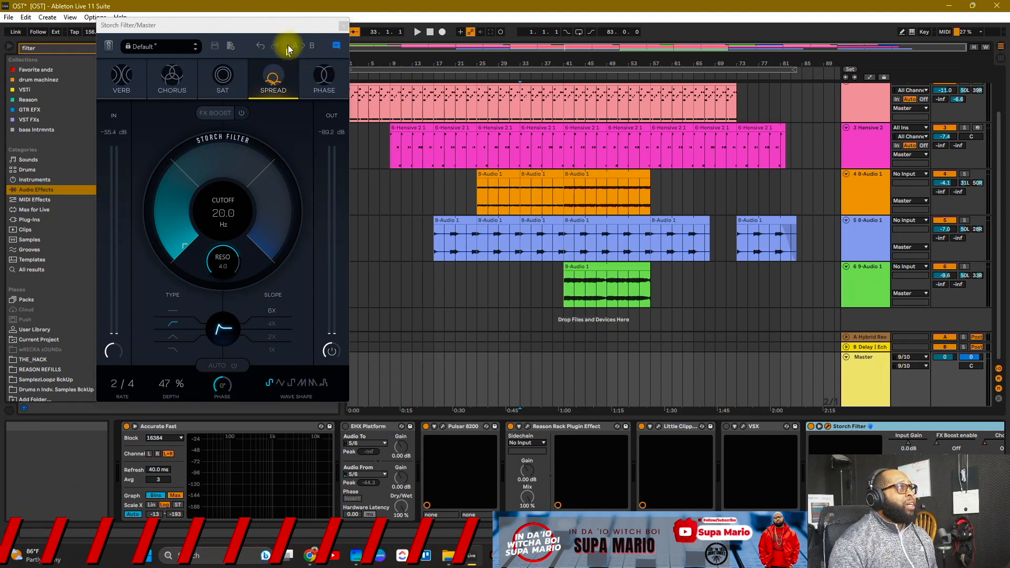
pyautogui.click(516, 289)
pyautogui.click(516, 289)
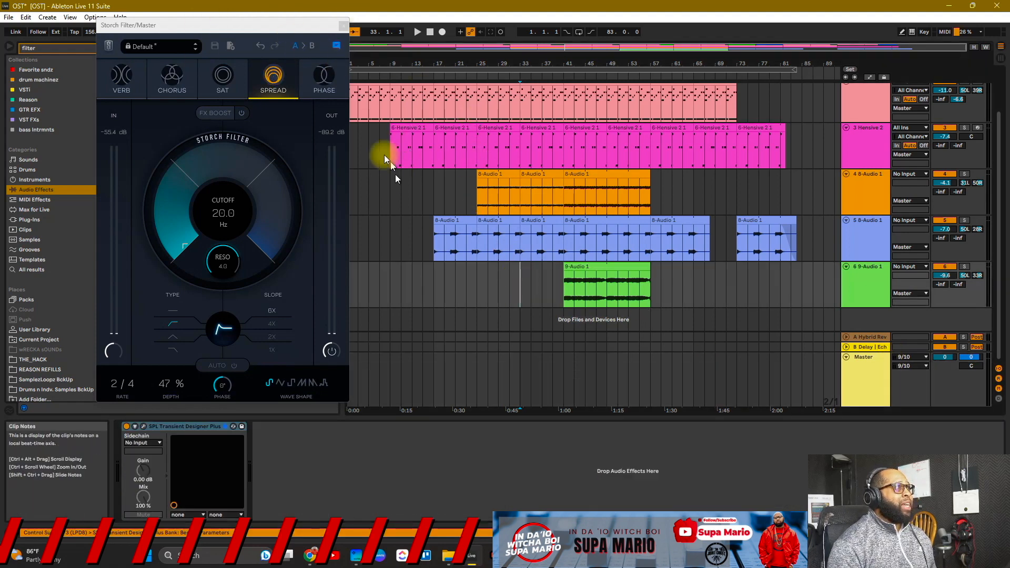
pyautogui.click(276, 79)
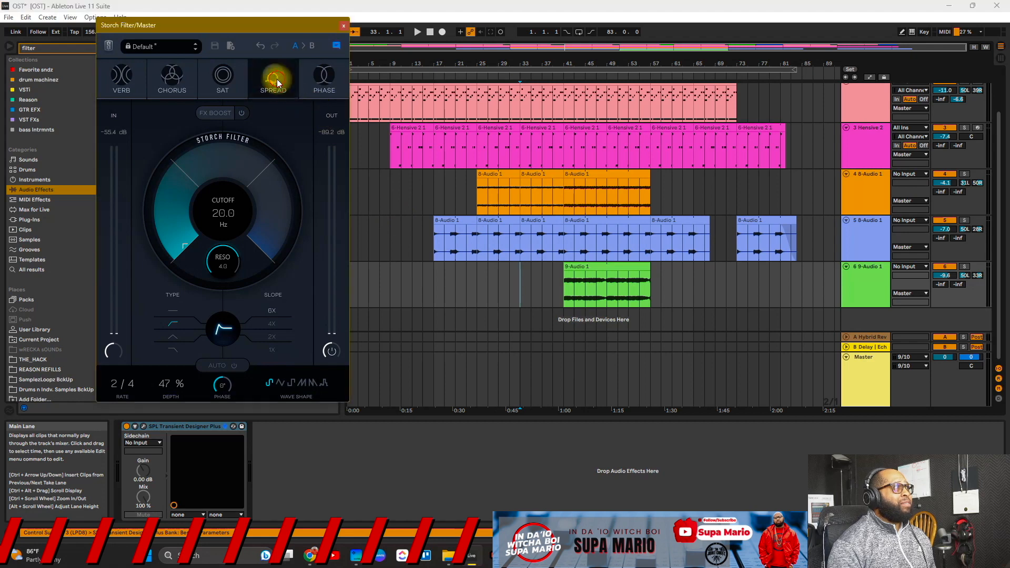
pyautogui.press('space')
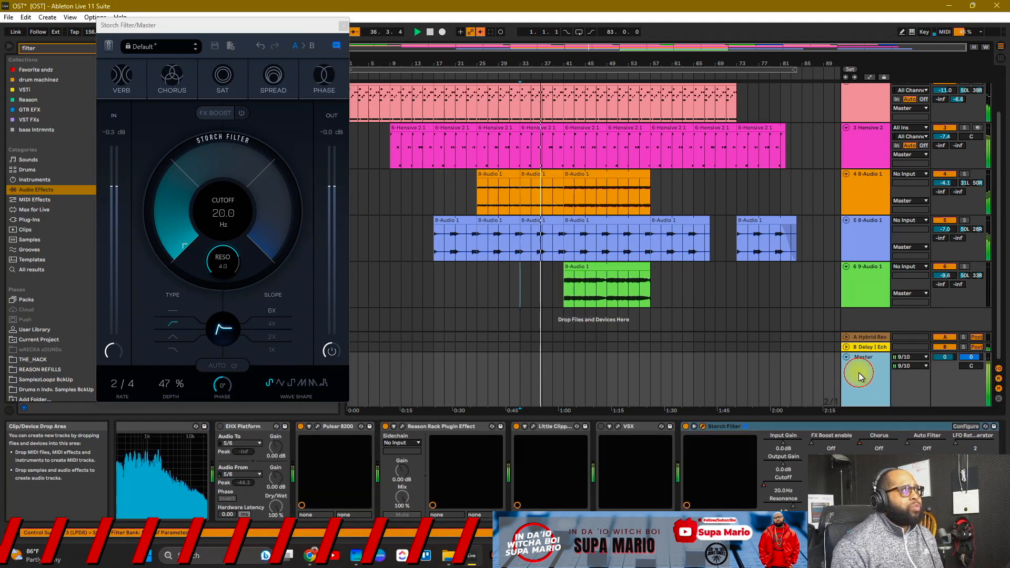
# Step: Turn on Verb and Phase and sweep the cutoff from 187 Hz to about 5.60 kHz
pyautogui.click(859, 372)
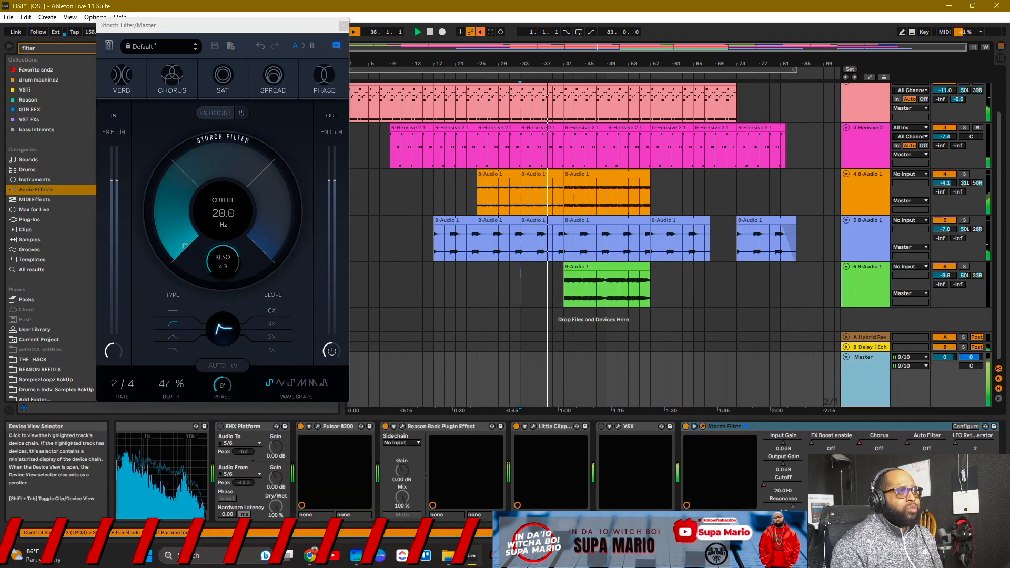
pyautogui.moveTo(184, 245)
pyautogui.mouseDown()
pyautogui.moveTo(185, 175)
pyautogui.moveTo(223, 160)
pyautogui.moveTo(184, 246)
pyautogui.mouseUp()
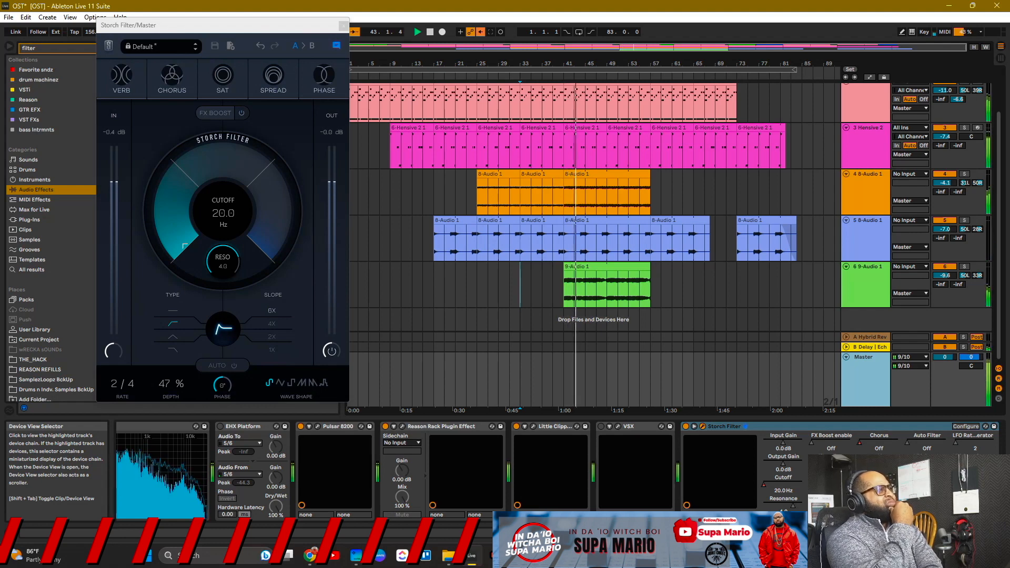
pyautogui.click(122, 79)
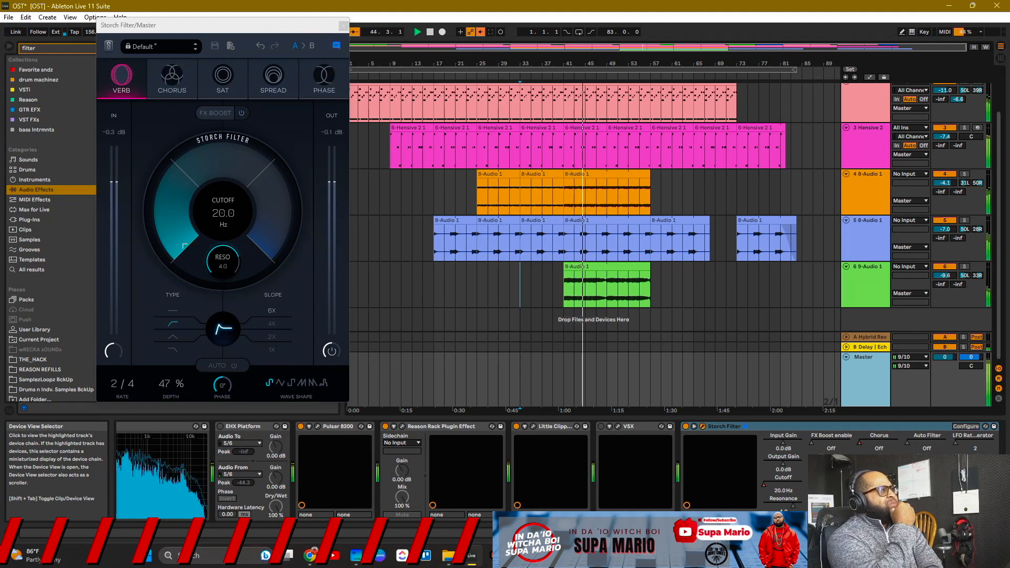
pyautogui.click(324, 78)
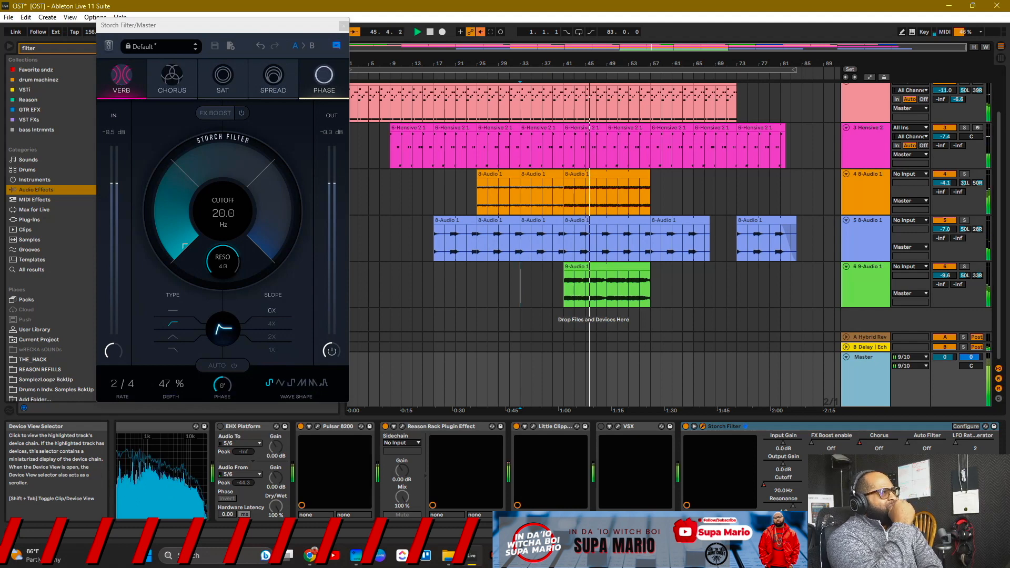
pyautogui.moveTo(259, 246)
pyautogui.mouseDown()
pyautogui.moveTo(274, 213)
pyautogui.moveTo(259, 170)
pyautogui.moveTo(259, 246)
pyautogui.mouseUp()
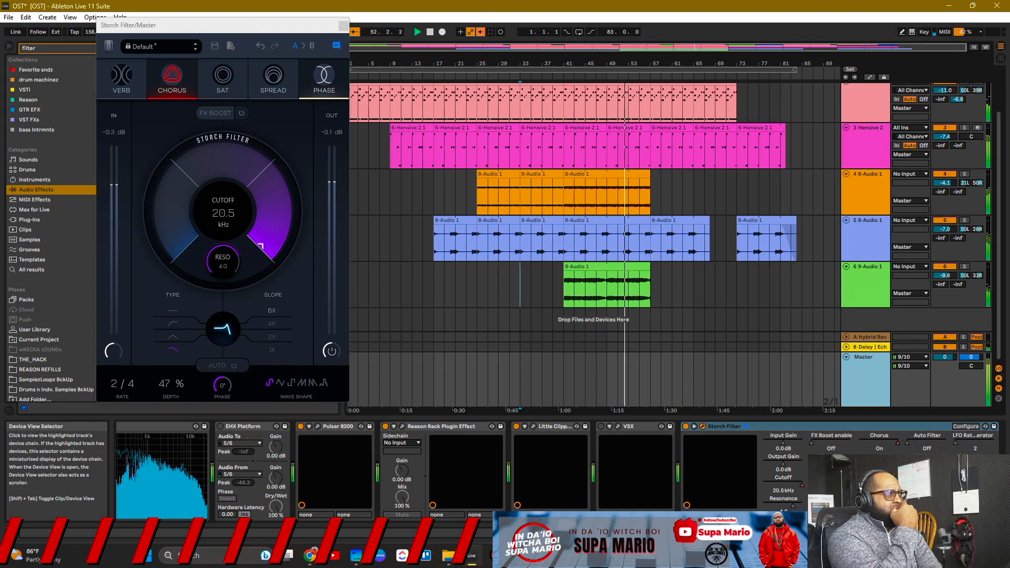
pyautogui.moveTo(259, 245)
pyautogui.mouseDown()
pyautogui.moveTo(273, 205)
pyautogui.moveTo(263, 179)
pyautogui.moveTo(236, 161)
pyautogui.moveTo(198, 165)
pyautogui.moveTo(260, 246)
pyautogui.mouseUp()
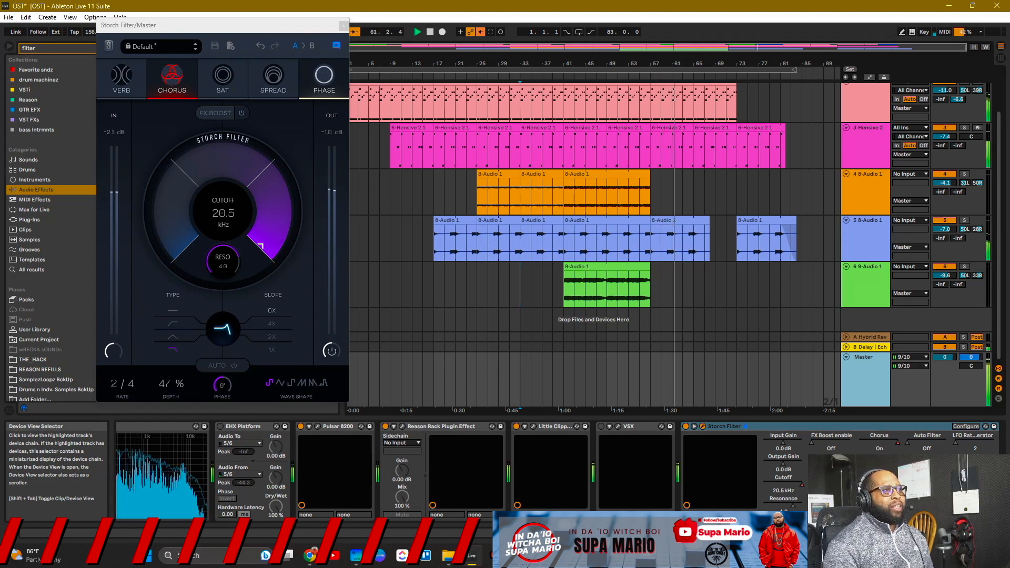
# Step: Lower the Master volume to -35.6 dB and centre the Storch Filter window over the arrangement
pyautogui.click(944, 357)
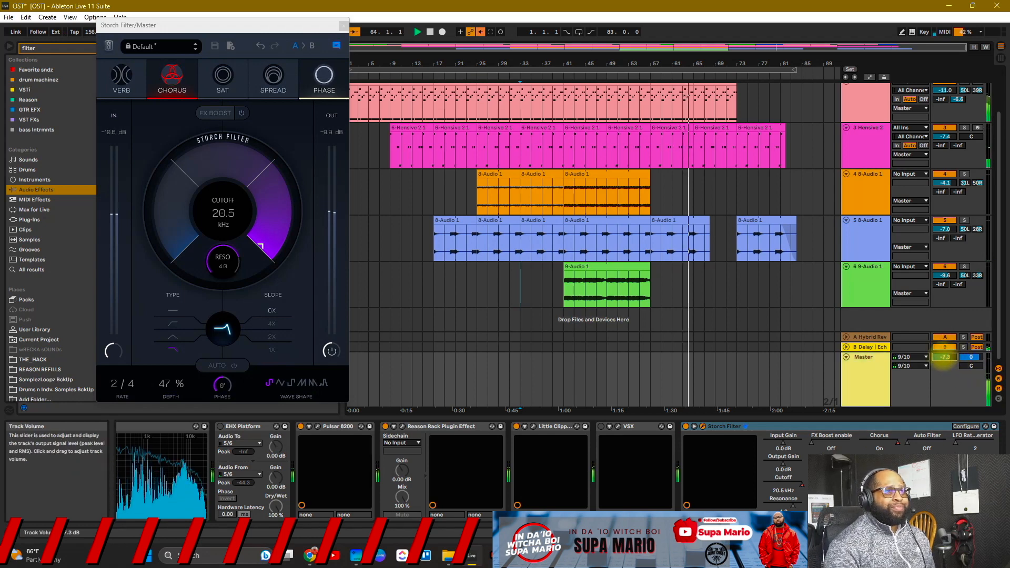
pyautogui.moveTo(945, 362); pyautogui.dragTo(944, 363)
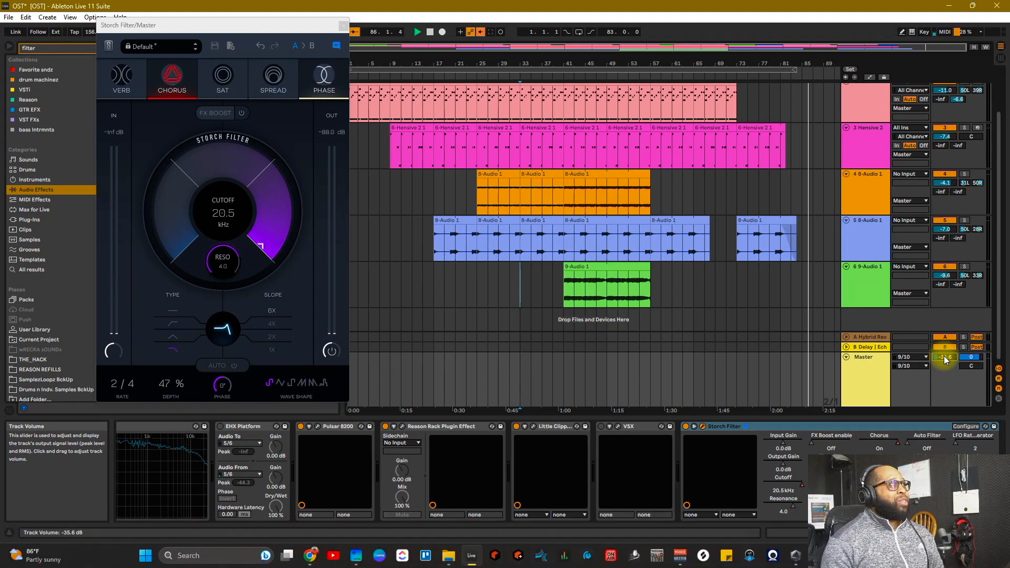
pyautogui.moveTo(310, 23); pyautogui.dragTo(600, 94)
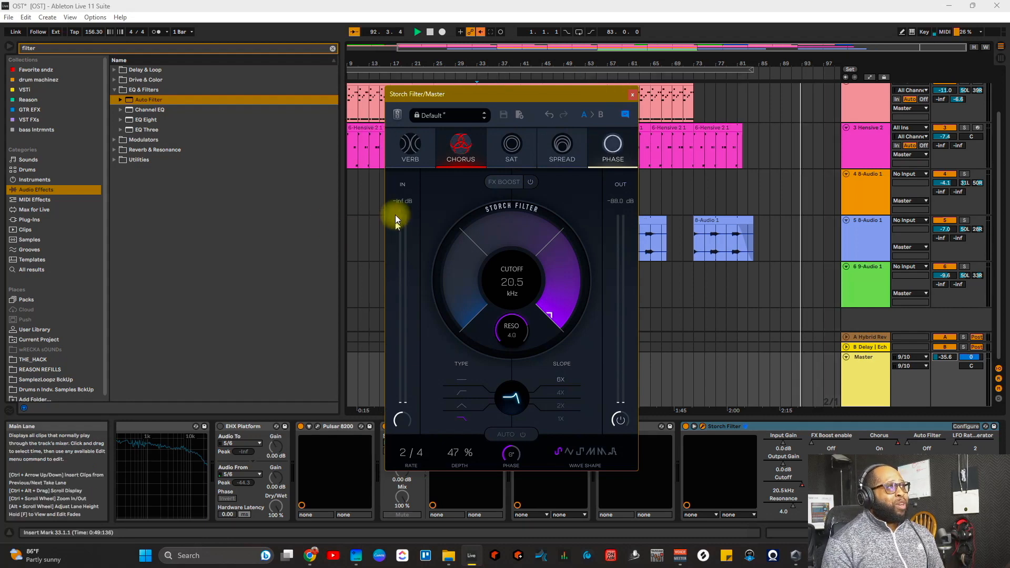
pyautogui.moveTo(494, 99); pyautogui.dragTo(494, 135)
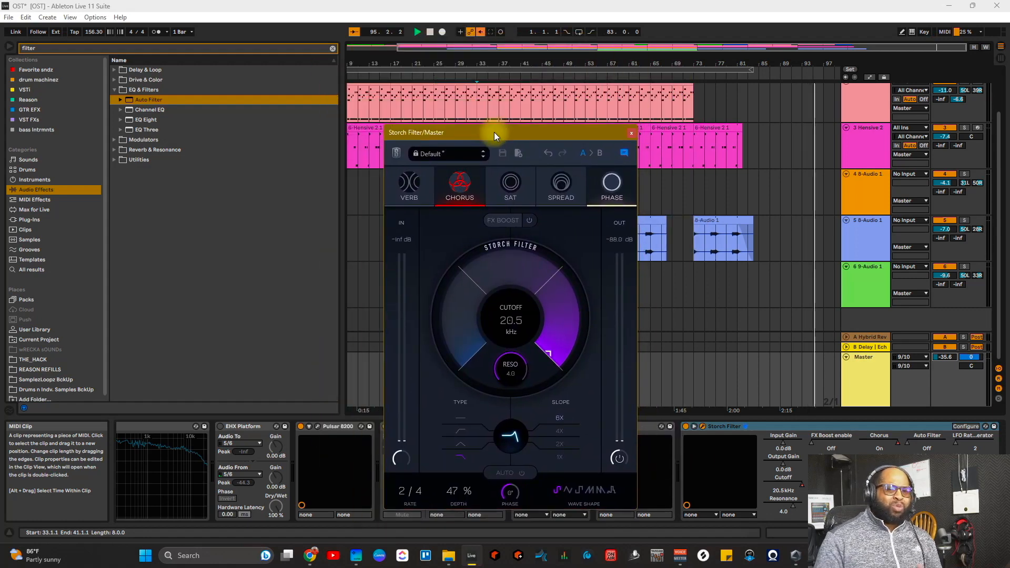